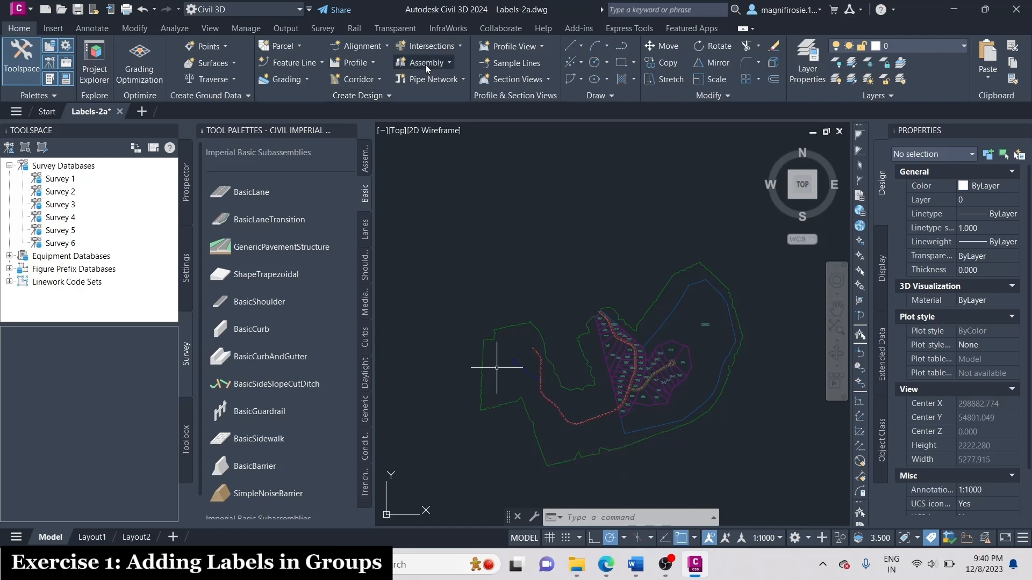
Start creating an alignment from objects, selecting the blue road centerline in the external reference and accepting its default direction.
left_click(386, 47)
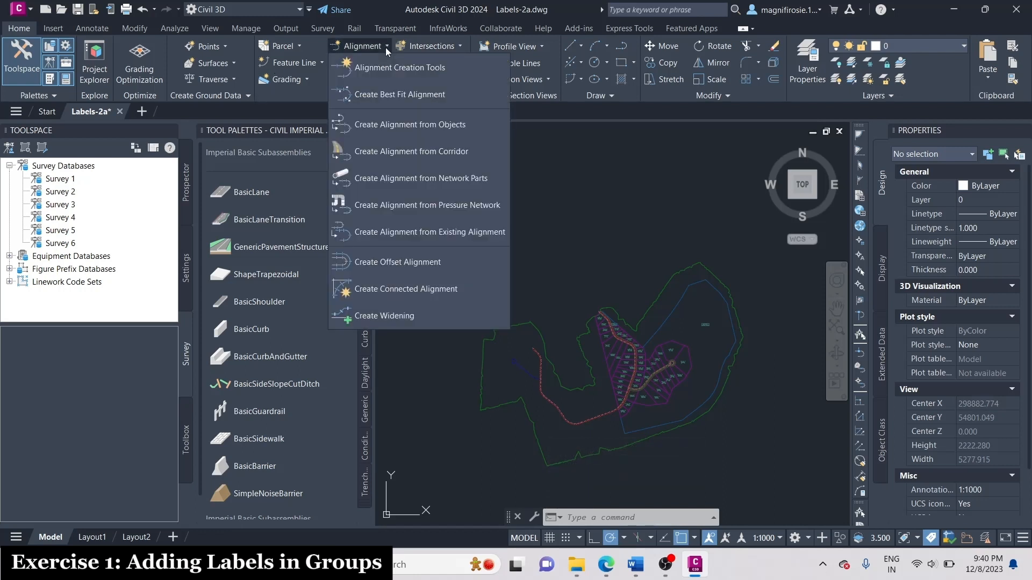
left_click(408, 124)
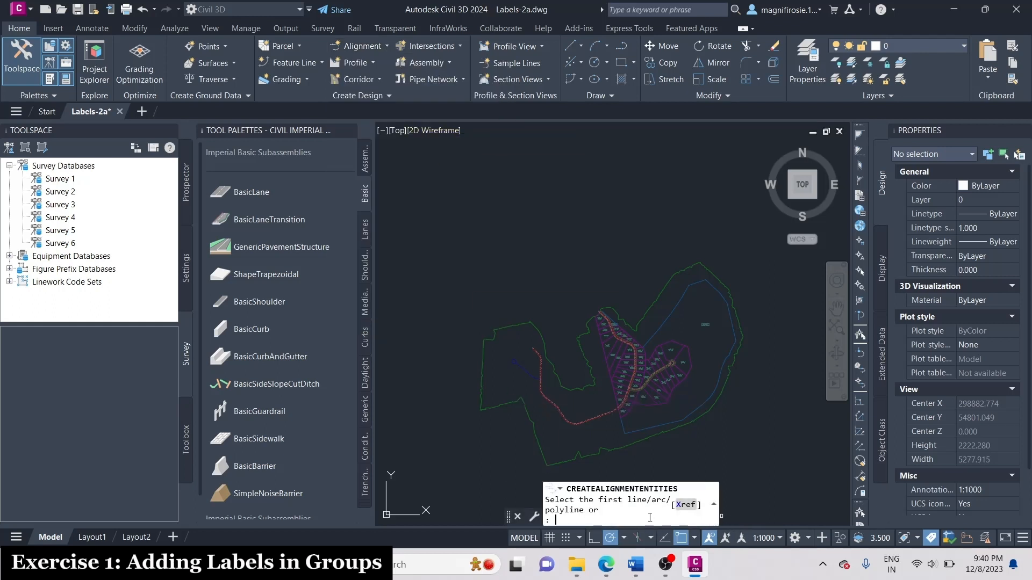
key("Caps_Lock")
type("X")
key("Return")
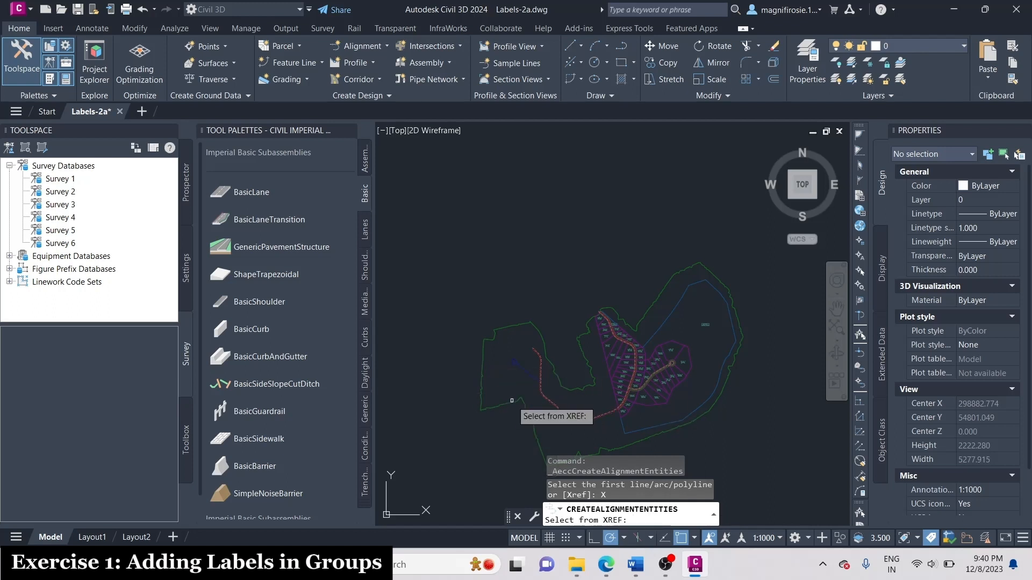
scroll(511, 400, "up", 6)
left_click(475, 342)
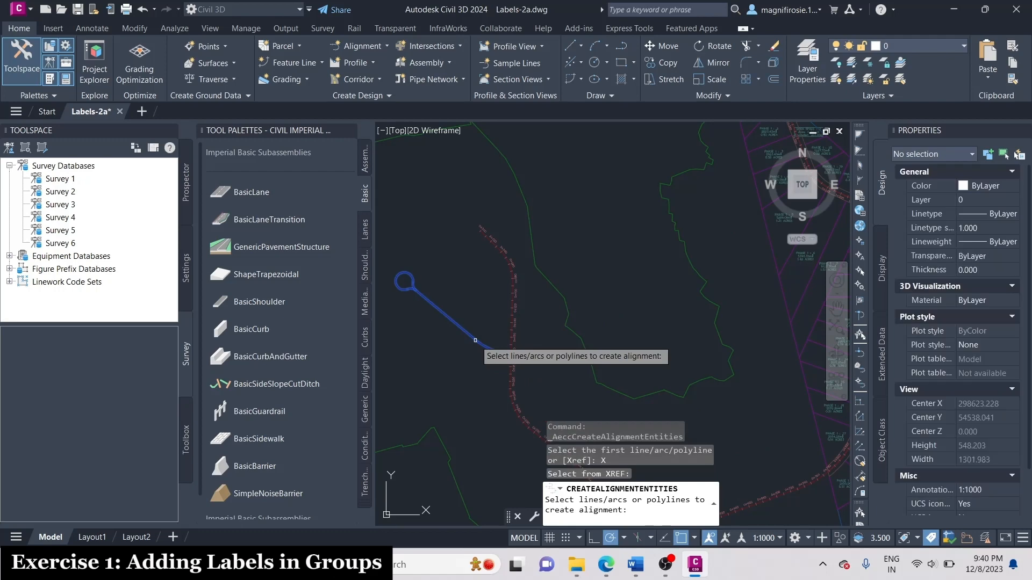
key("Return")
key("Return")
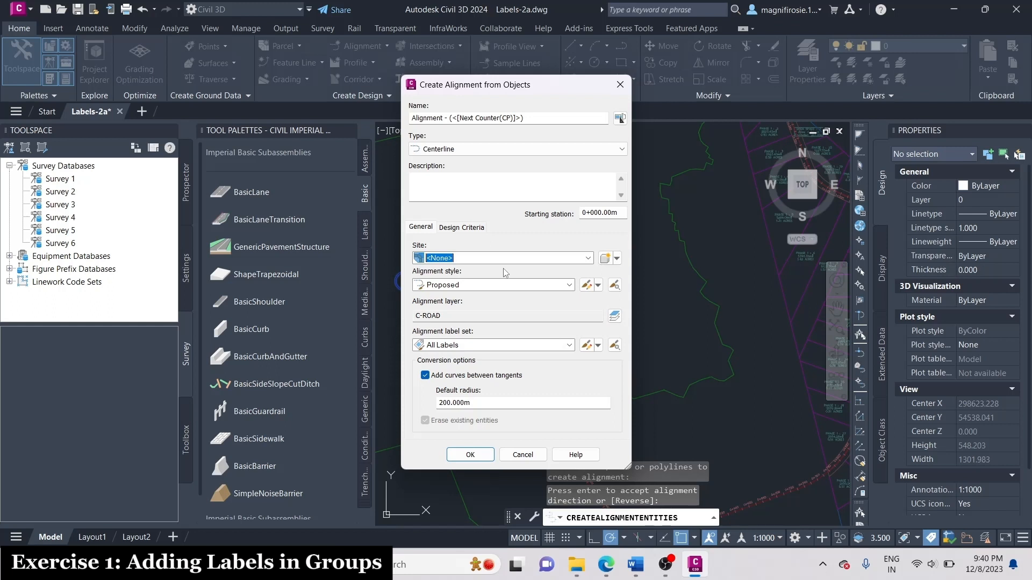
Name the alignment West Street and choose the Proposed alignment style.
left_click(537, 119)
type("W")
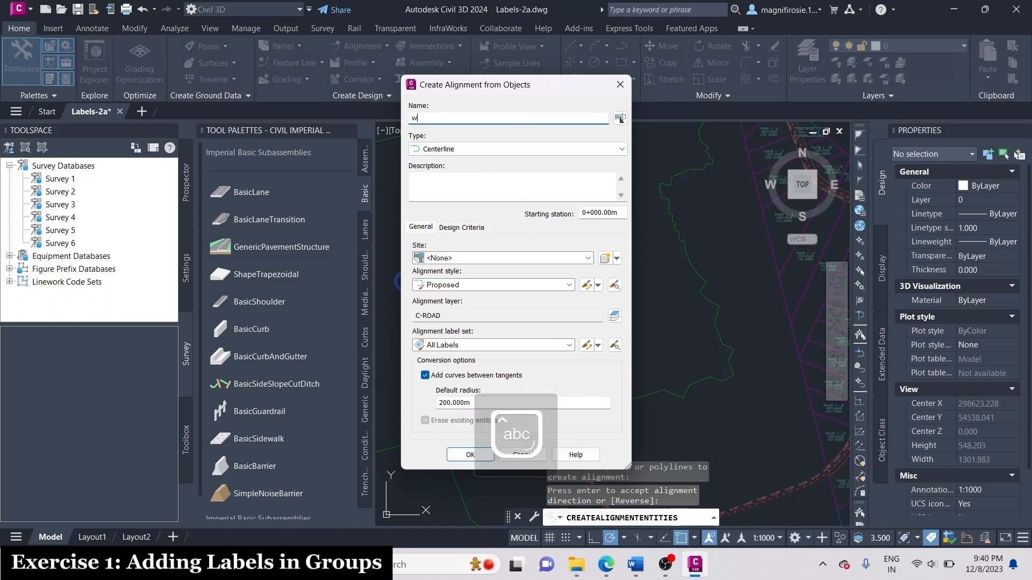
type("est Street")
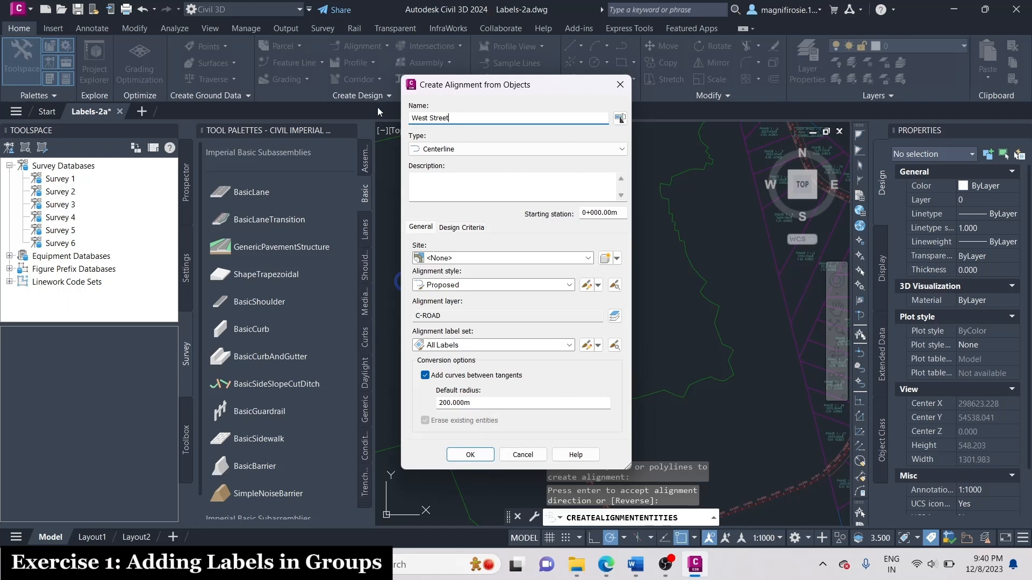
left_click(504, 285)
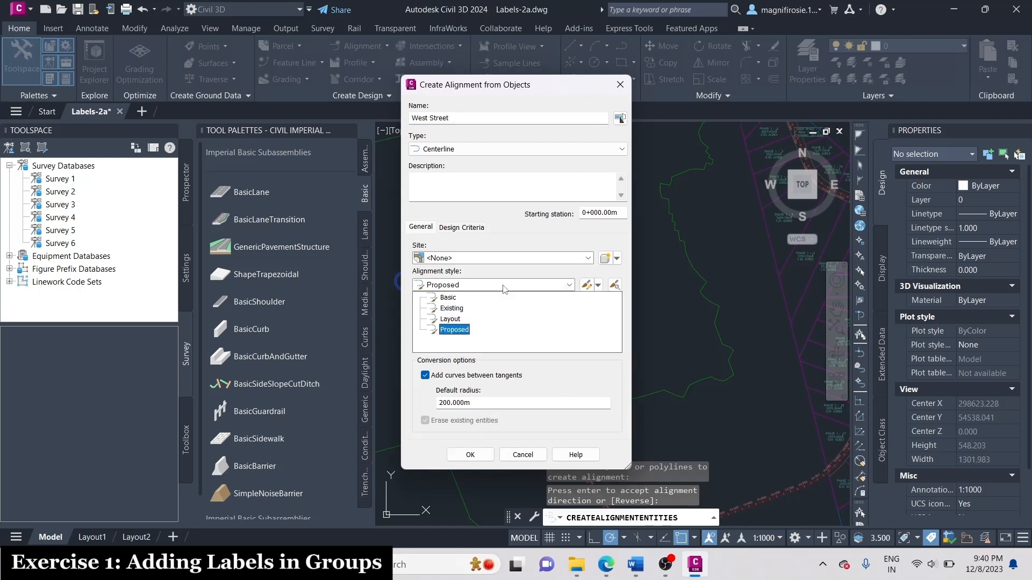
left_click(456, 330)
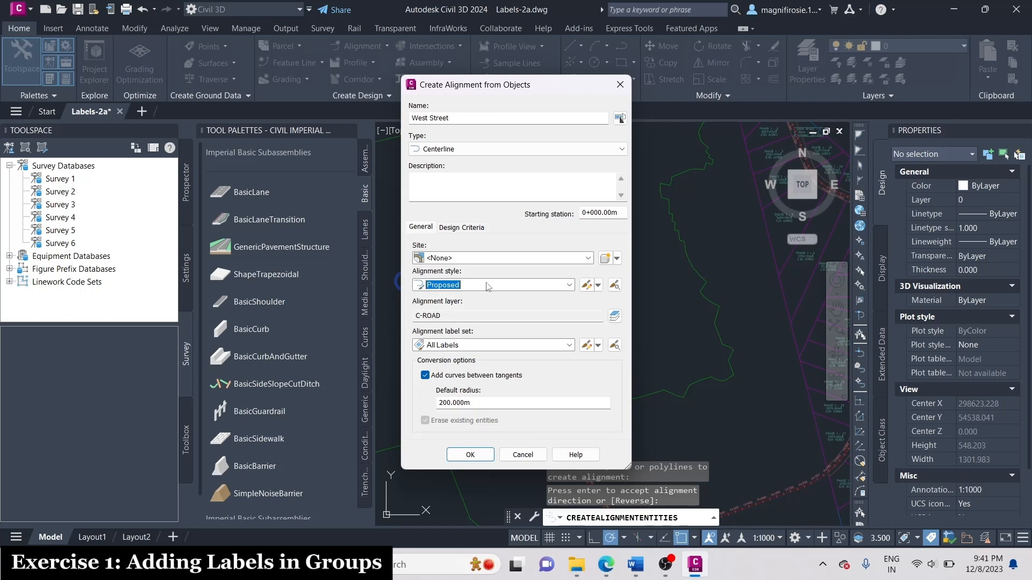
Set the alignment label set to Major Minor and Geometry Points.
left_click(471, 348)
left_click(556, 359)
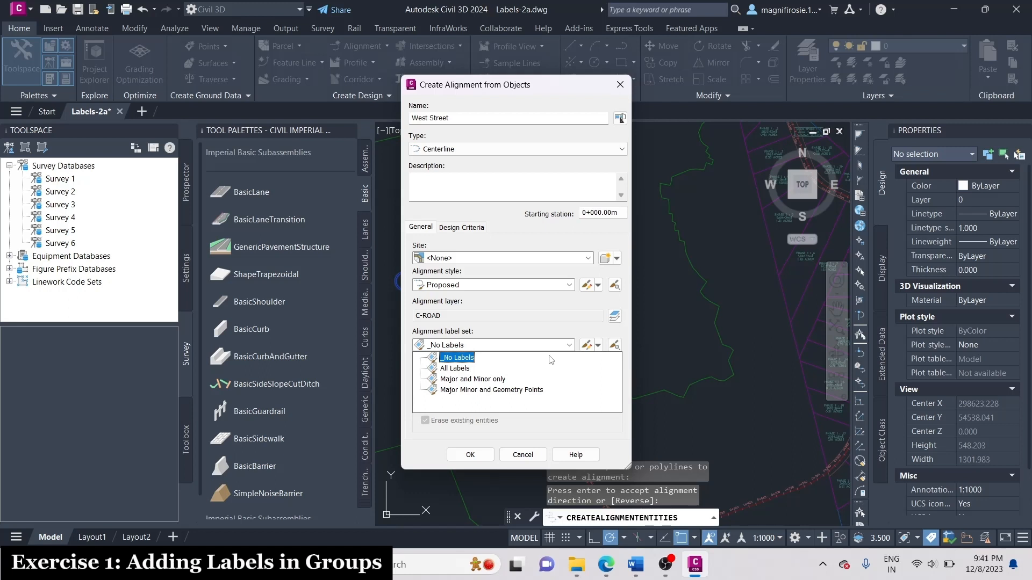
left_click(465, 359)
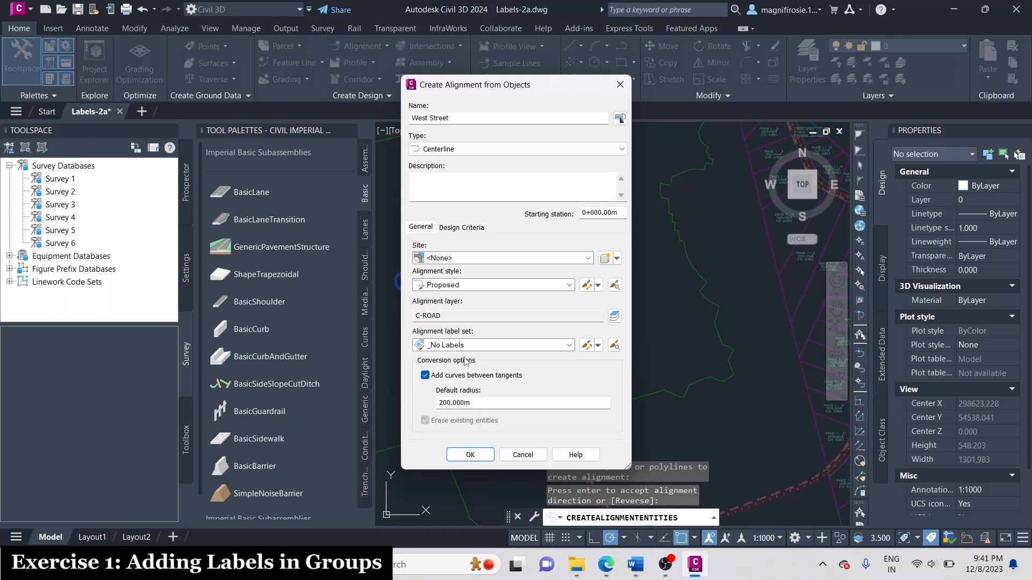
left_click(478, 345)
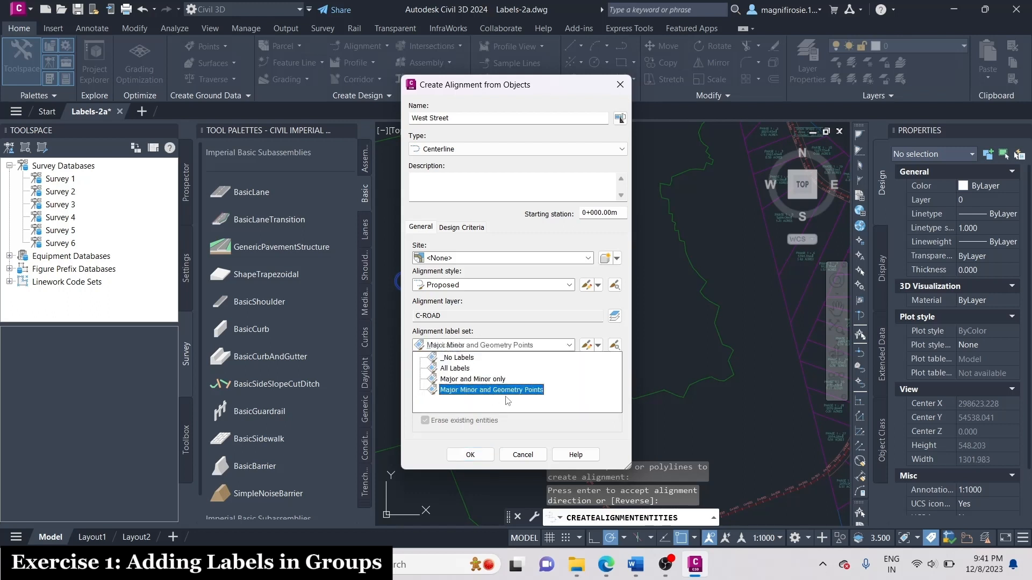
left_click(538, 396)
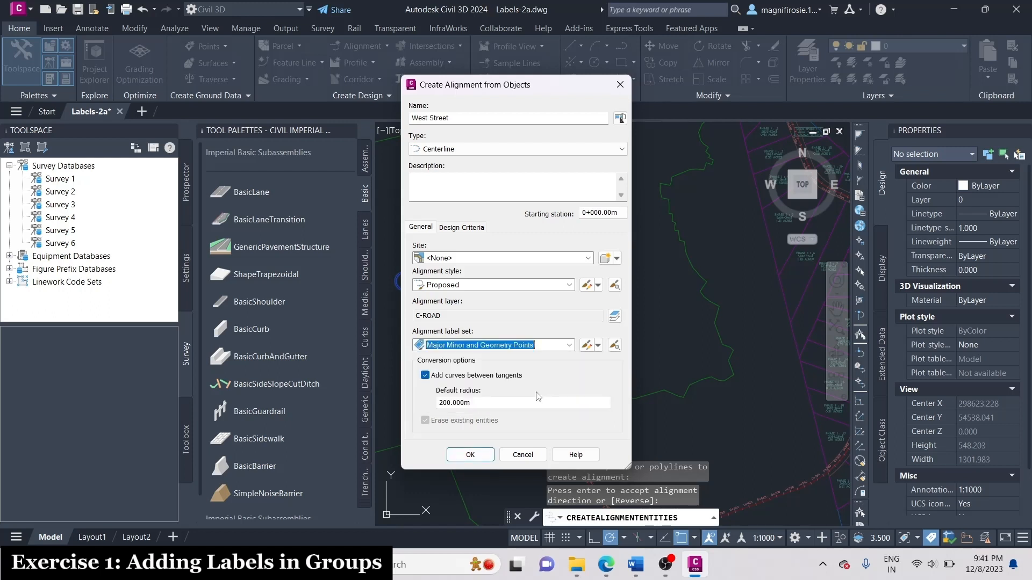
Copy the current alignment label set and name the copy Major-Minor Stations And Start-End Points.
left_click(598, 345)
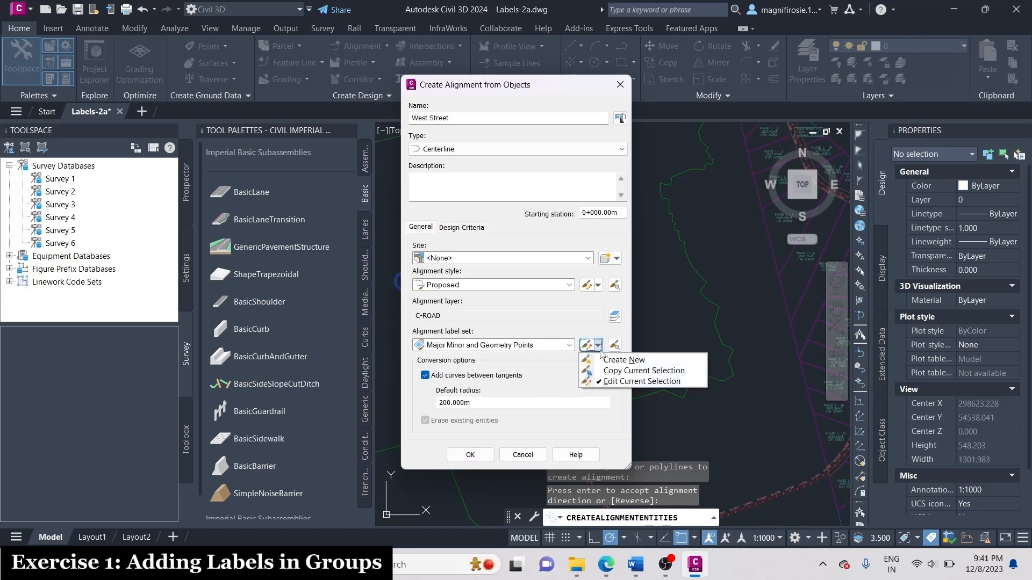
left_click(628, 370)
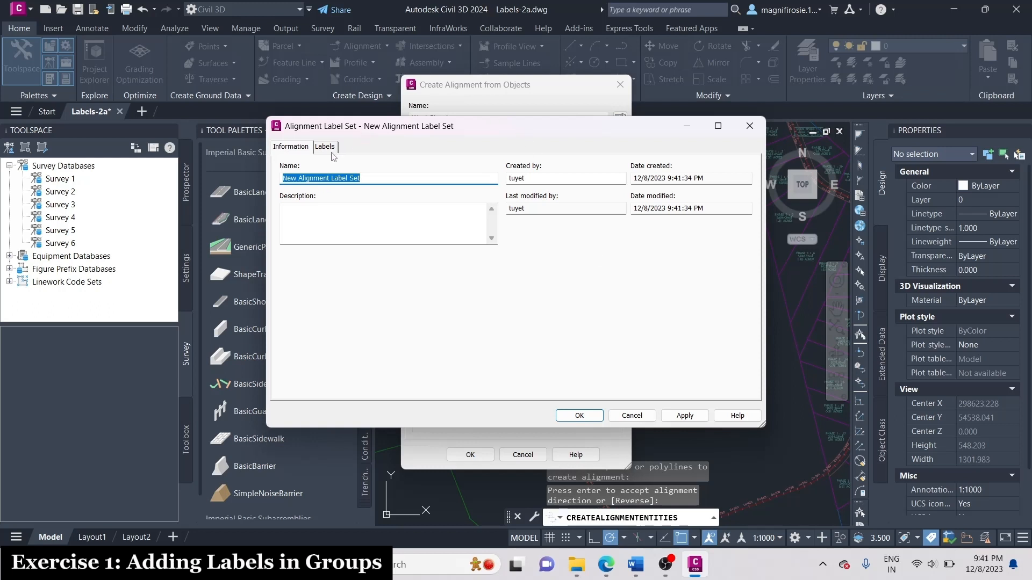
left_click(306, 152)
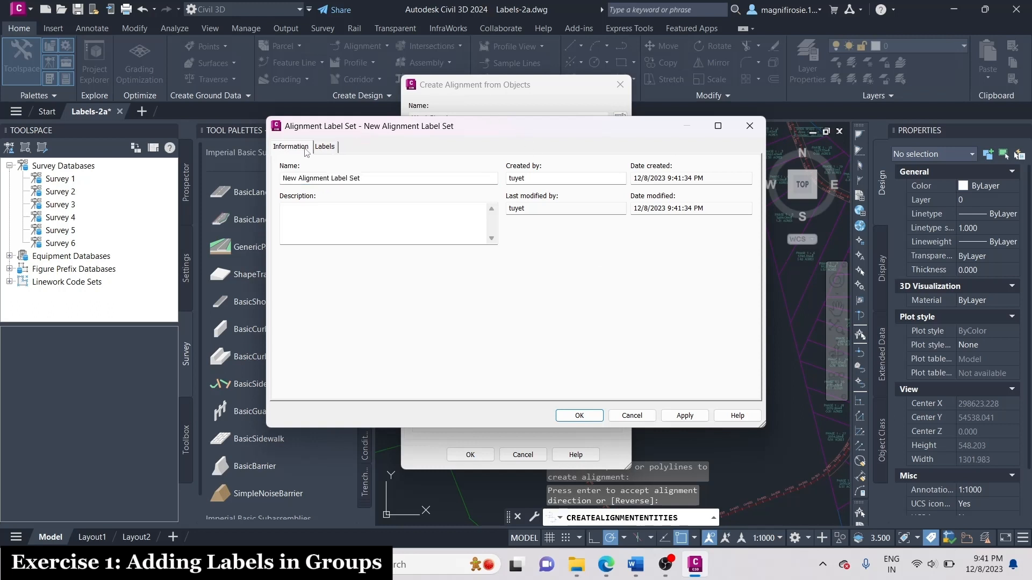
triple_click(363, 178)
type("Major-M")
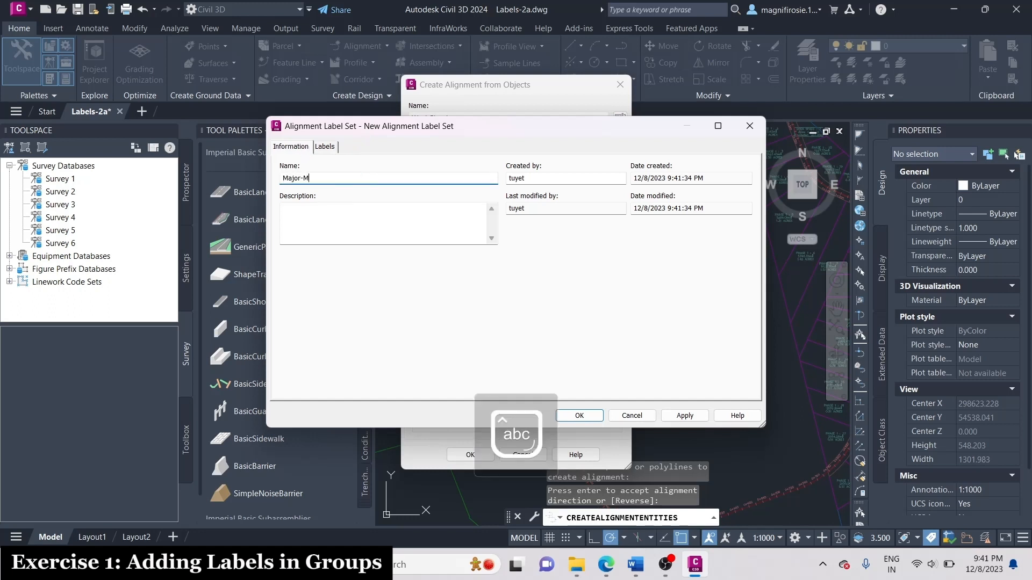
type("inor Stations")
key("Caps_Lock")
type("And Start-End")
key("Caps_Lock")
type("P")
key("Caps_Lock")
type("oints")
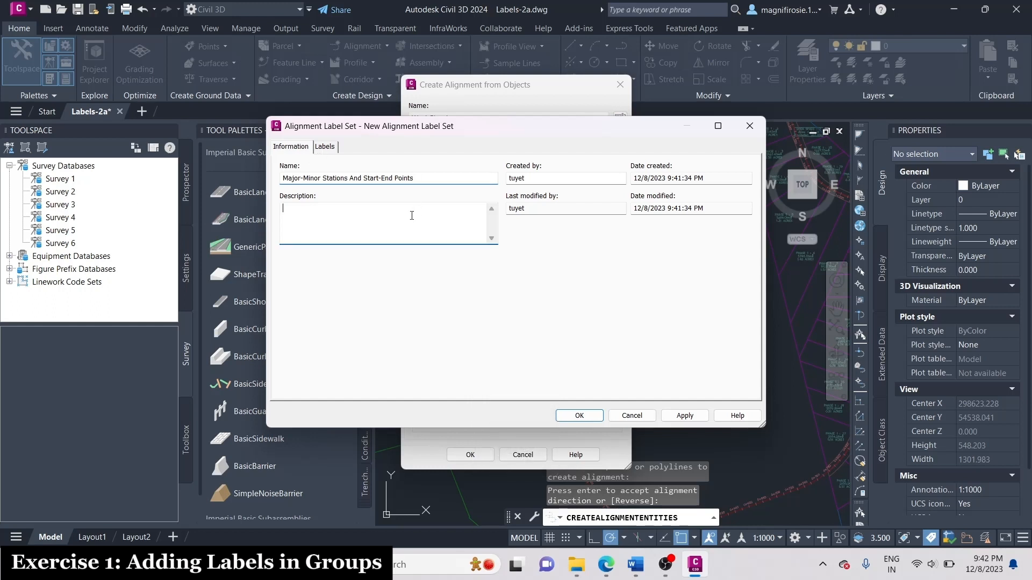
Change the label style of the label set's Geometry Points entry to Alignment Start.
left_click(329, 148)
left_click(307, 146)
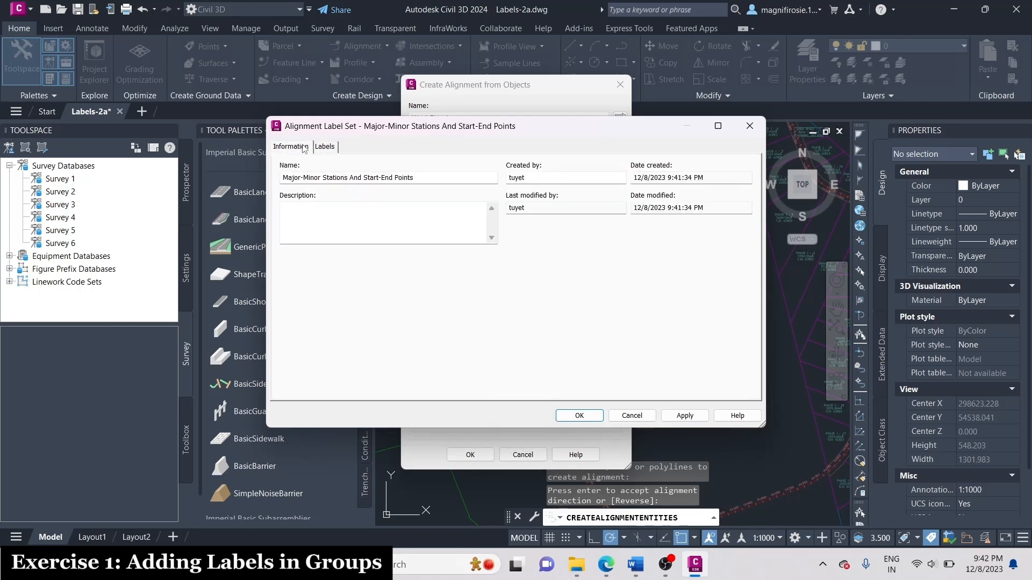
left_click(328, 146)
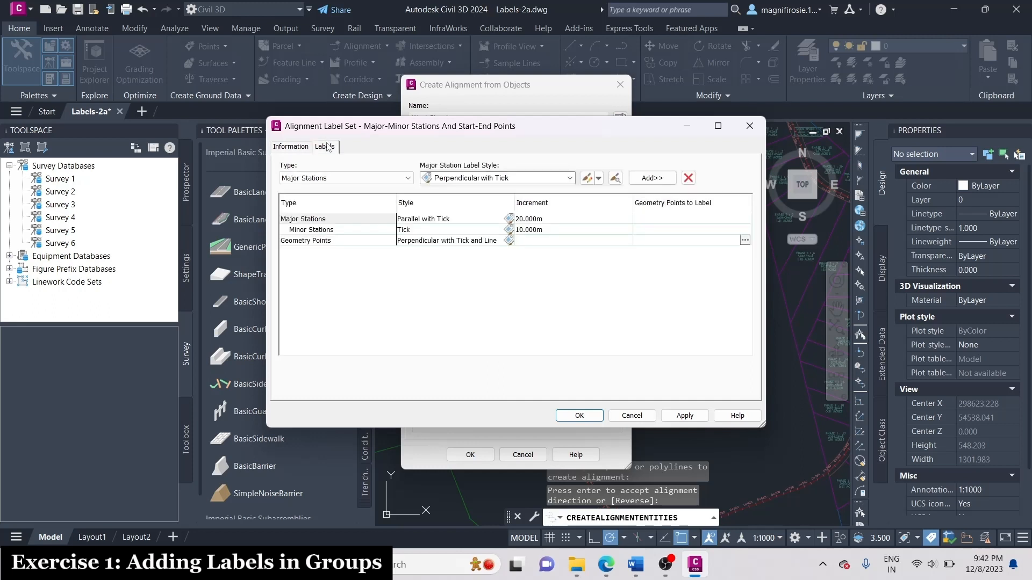
left_click(352, 243)
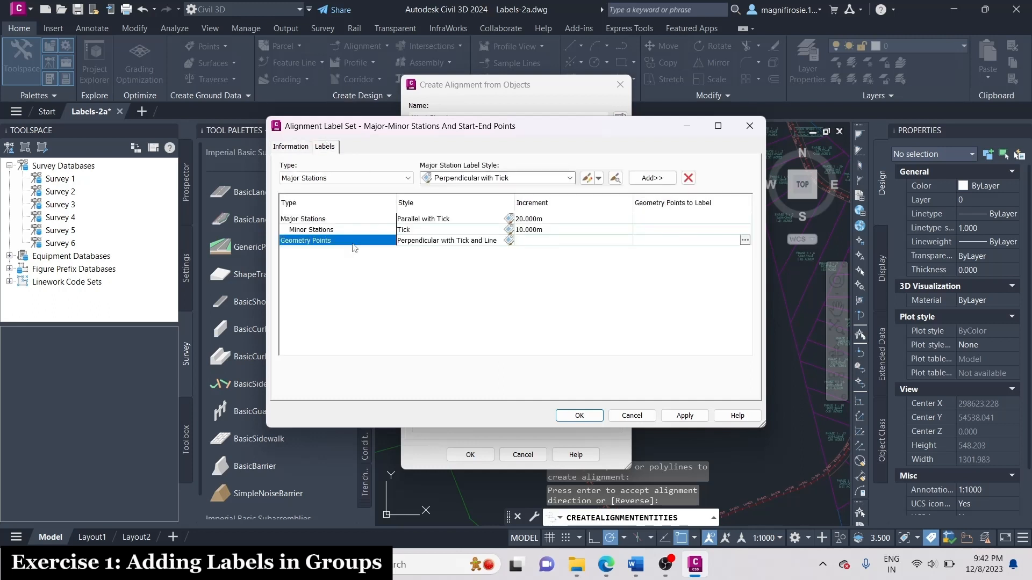
left_click(509, 241)
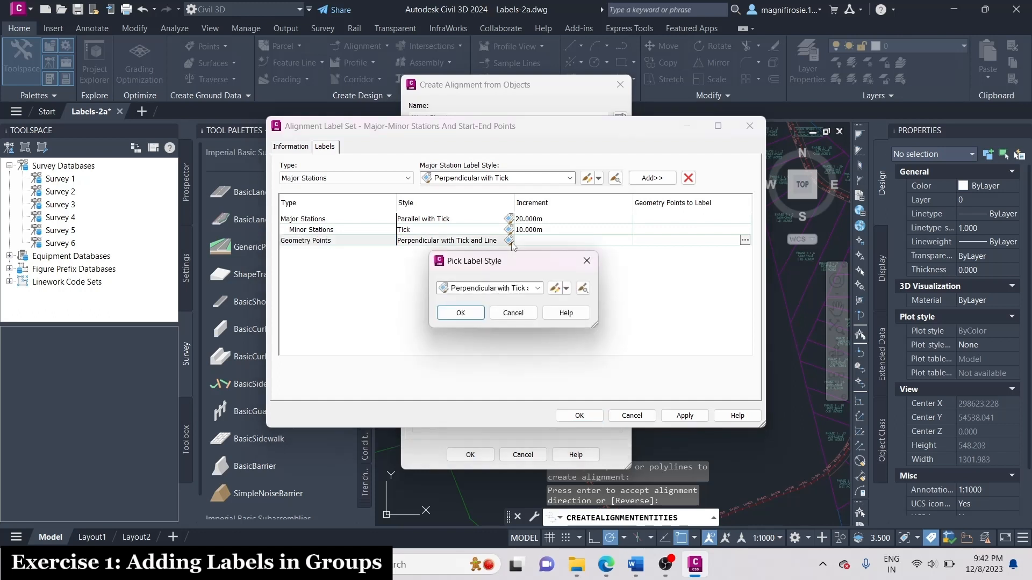
left_click(500, 290)
left_click(497, 321)
left_click(476, 313)
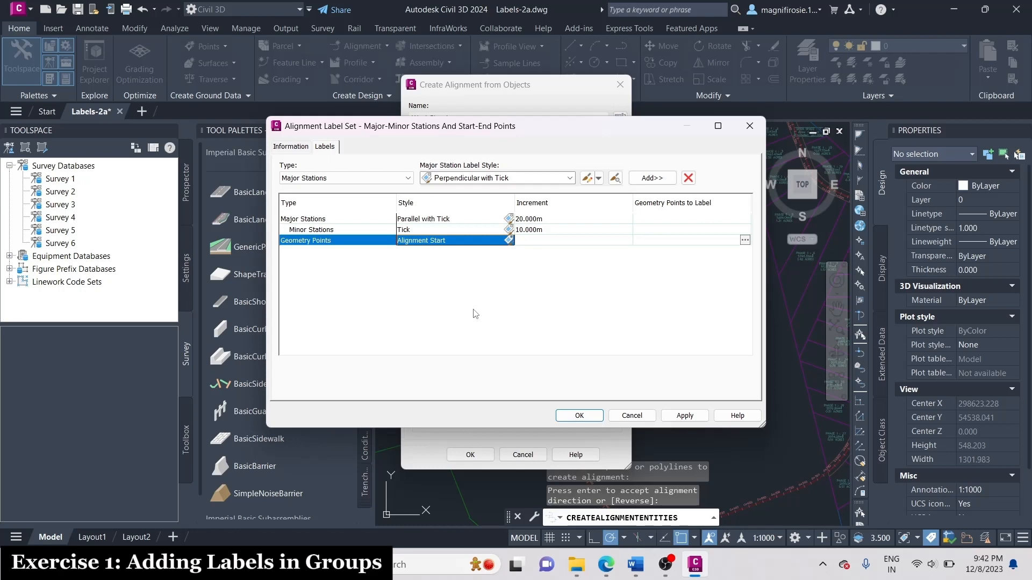
Clear all the geometry points selected for labeling in the Alignment Start entry.
left_click(729, 240)
left_click(745, 240)
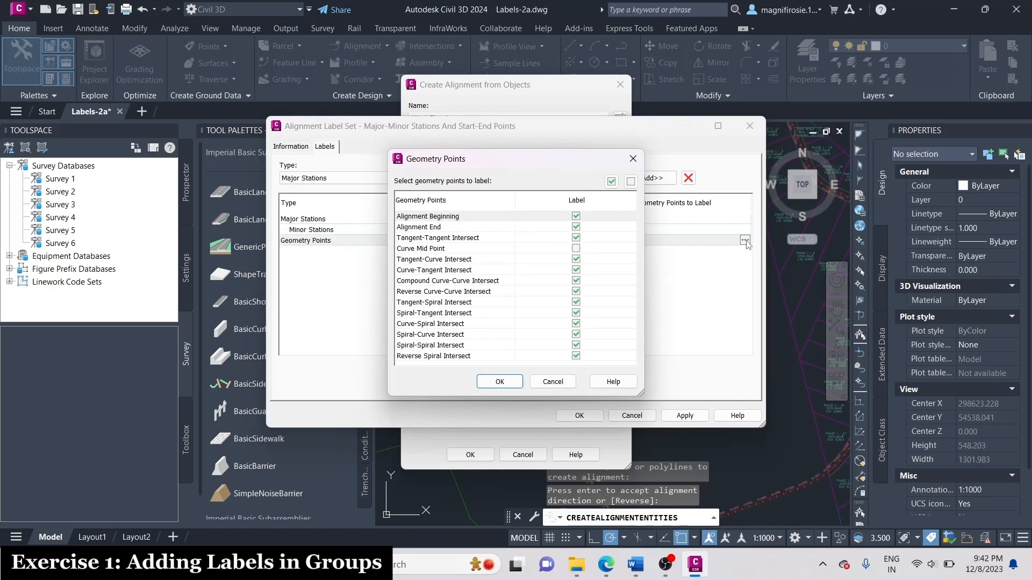
left_click(630, 181)
left_click(499, 382)
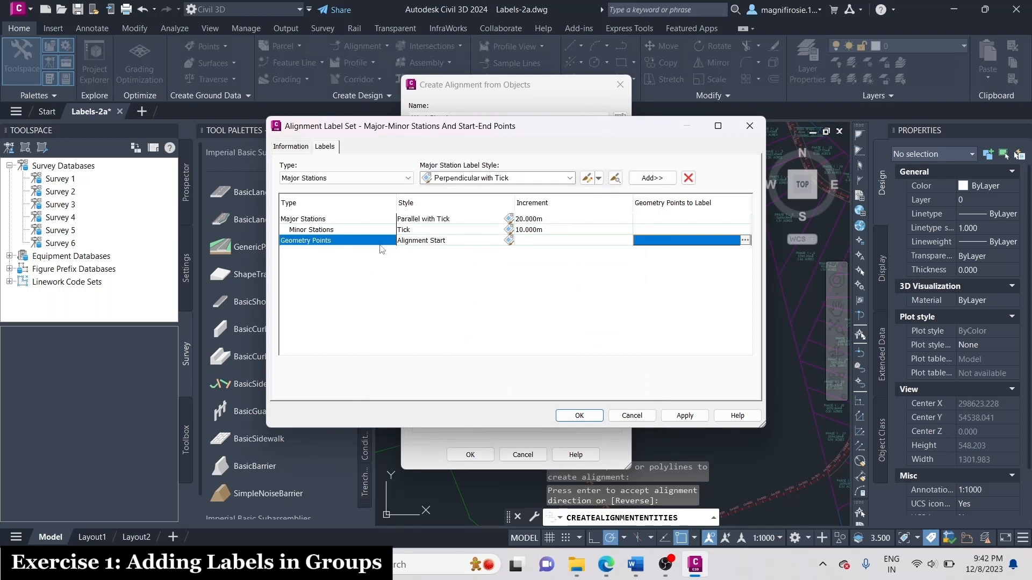
Add a Geometry Points label with the Alignment End style, labeling only the Alignment End point.
left_click(373, 180)
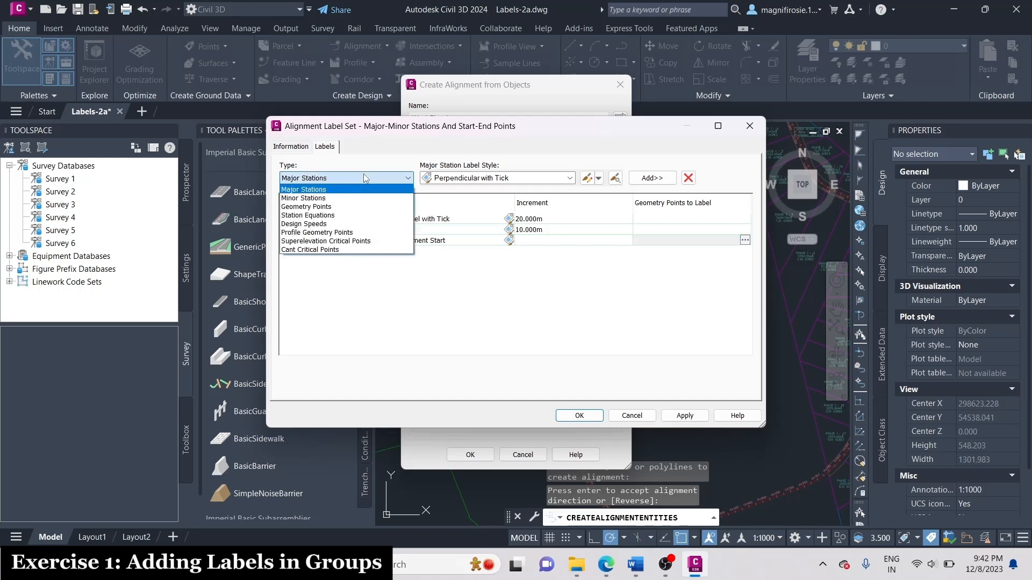
left_click(333, 210)
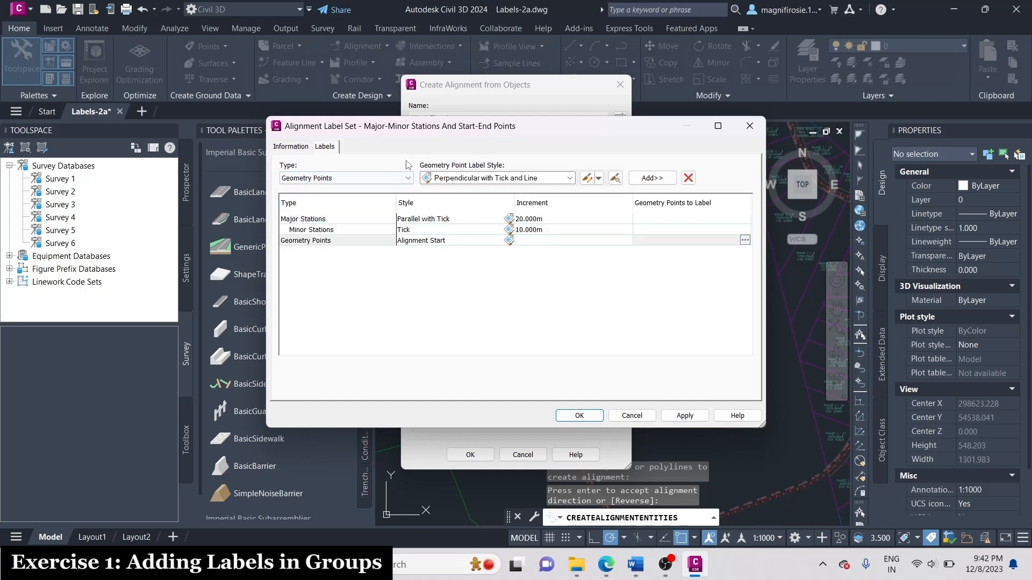
left_click(513, 180)
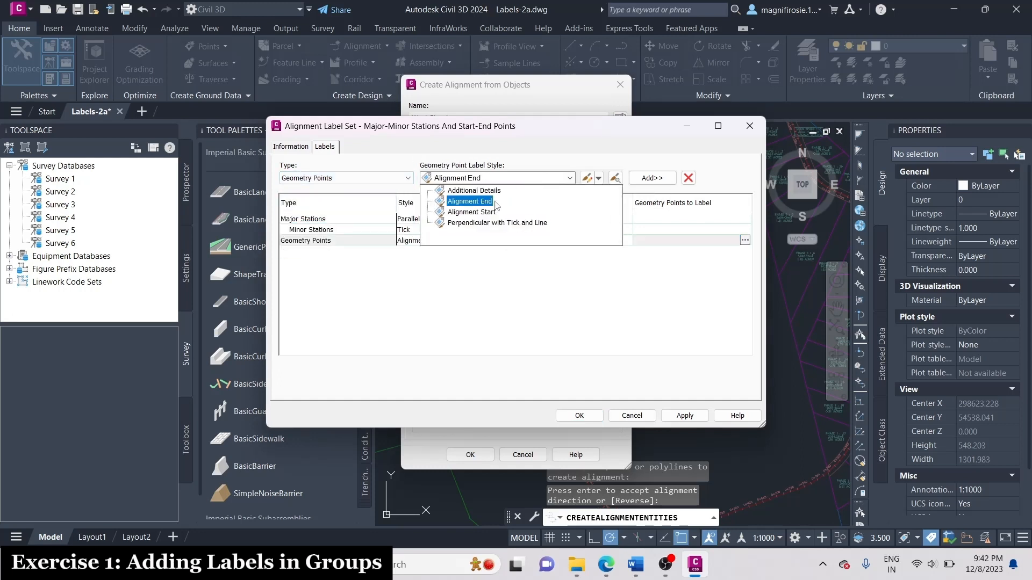
left_click(457, 200)
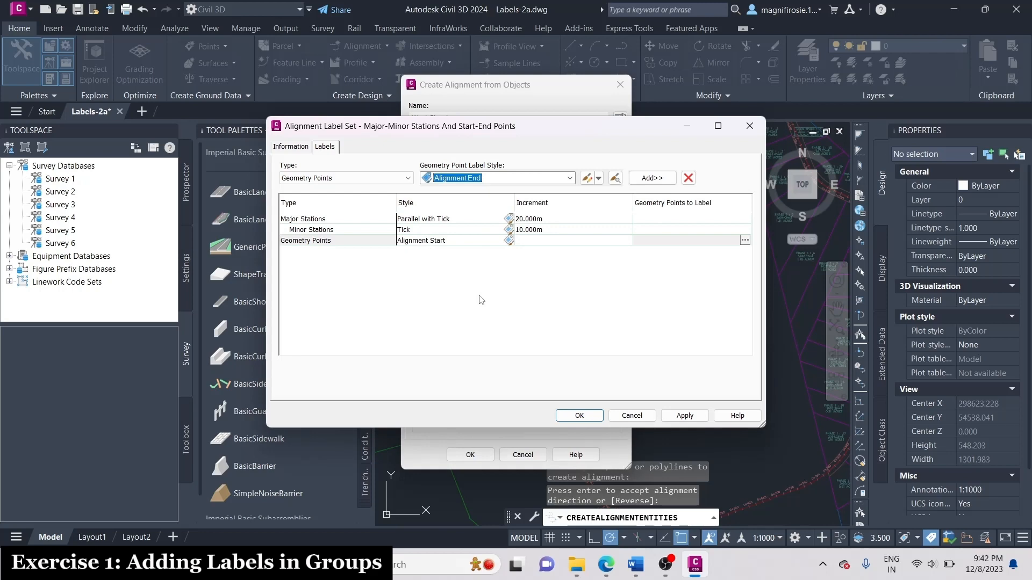
left_click(652, 178)
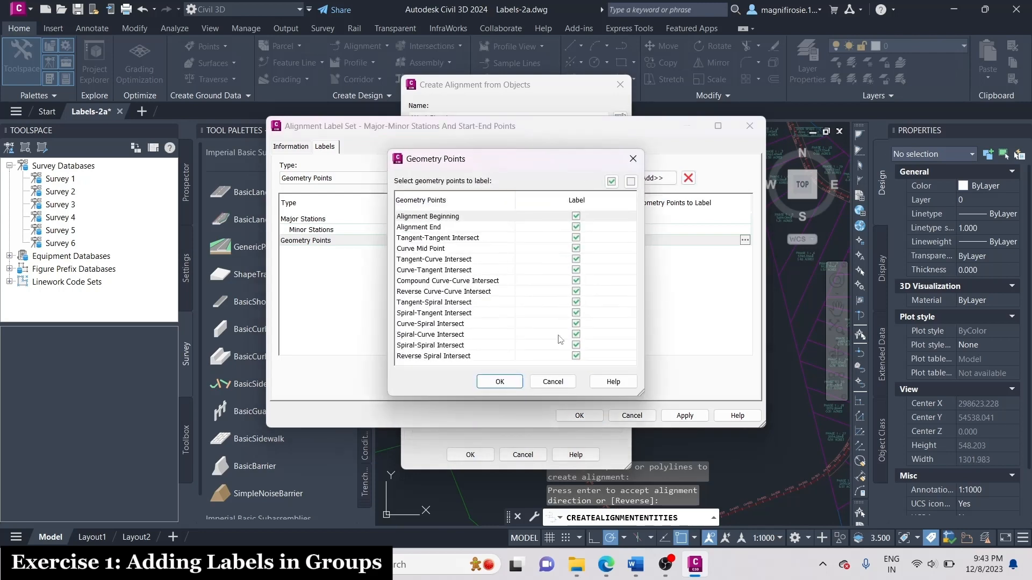
left_click(631, 182)
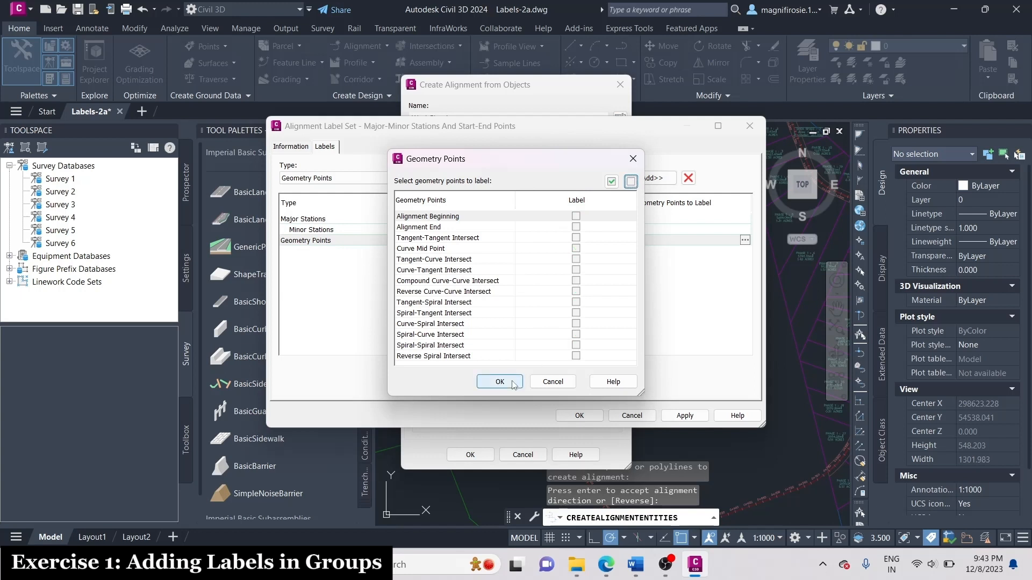
left_click(575, 227)
left_click(499, 381)
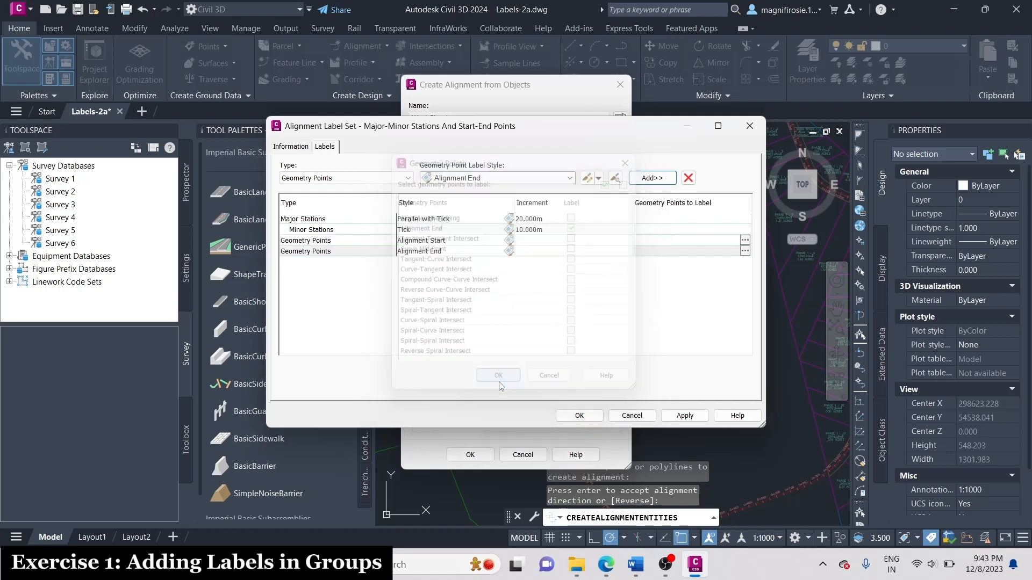
Accept the label set and create the West Street alignment without adding curves between tangents.
left_click(579, 416)
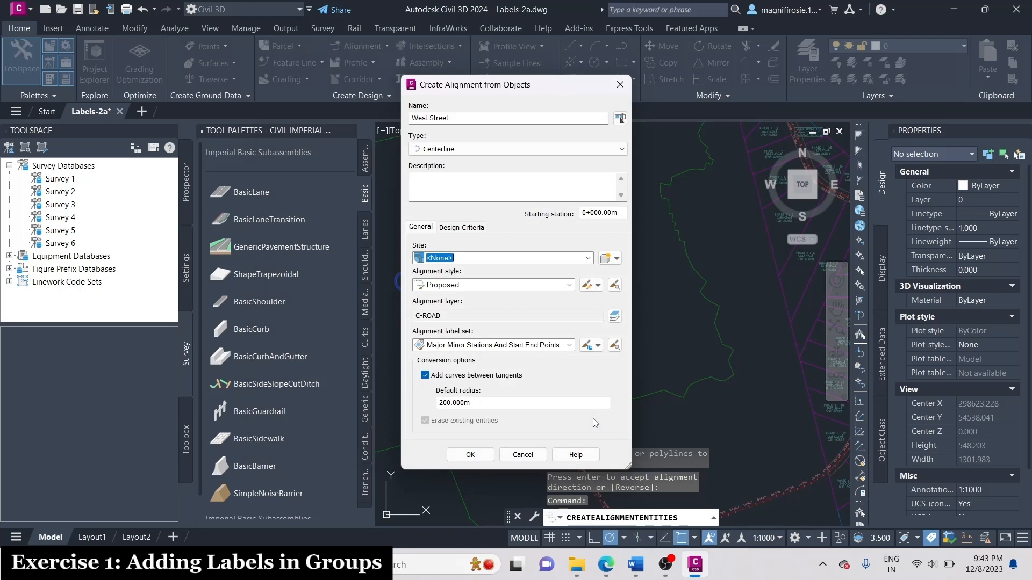
left_click(472, 378)
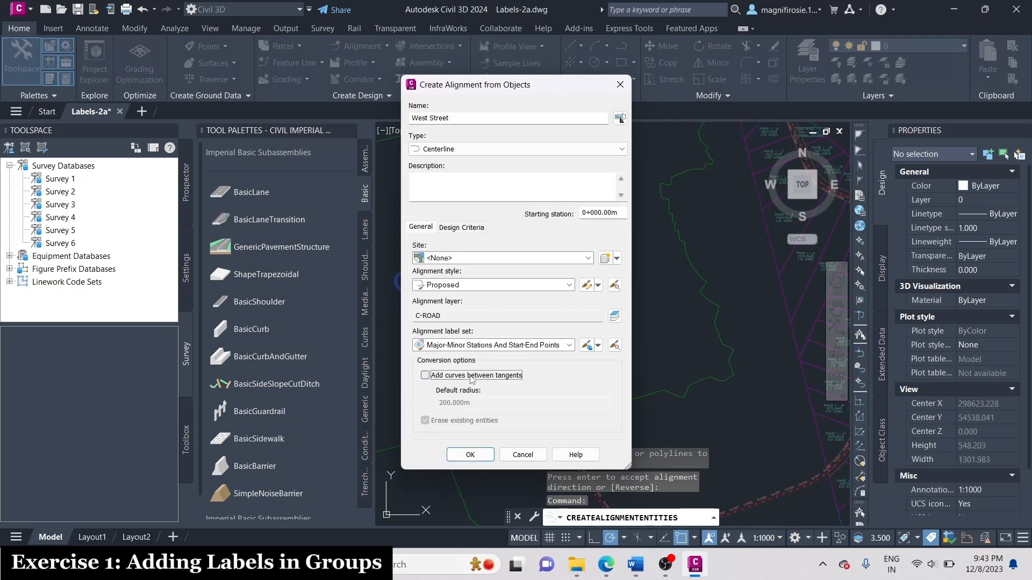
left_click(470, 454)
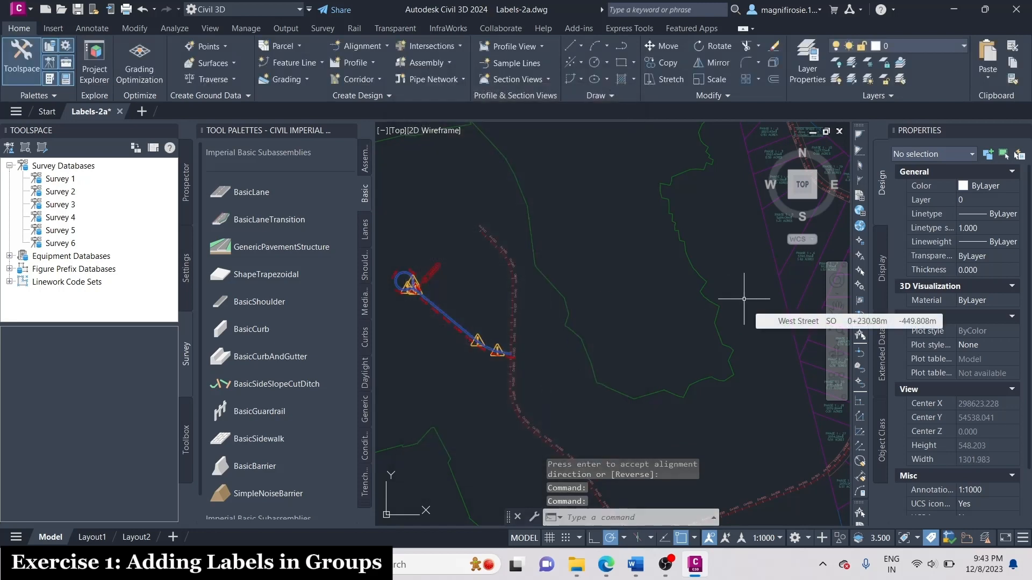
Regenerate the drawing to refresh the display of the West Street alignment and its labels.
scroll(753, 297, "down", 2)
scroll(583, 285, "up", 8)
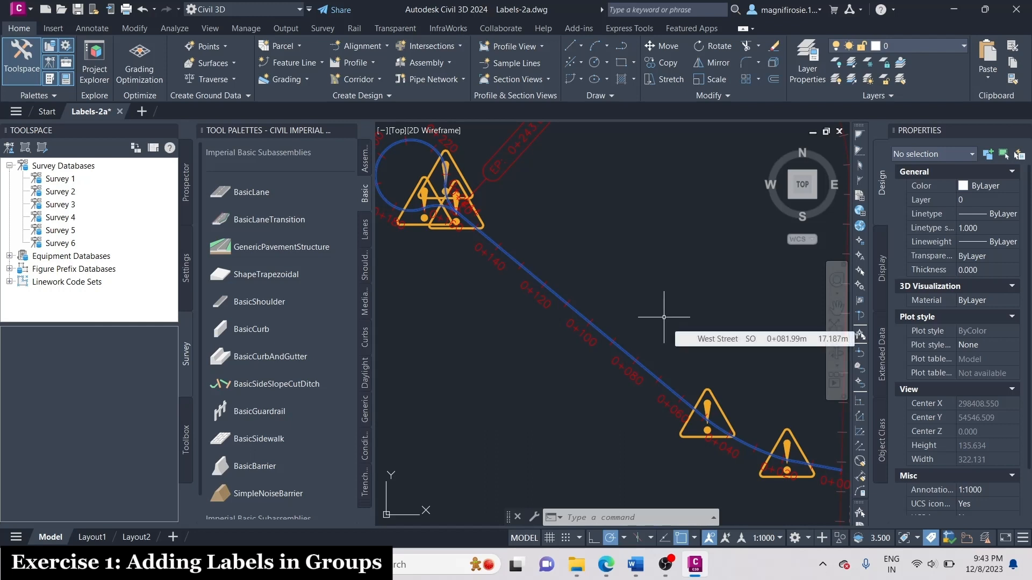
type("regen")
key("Return")
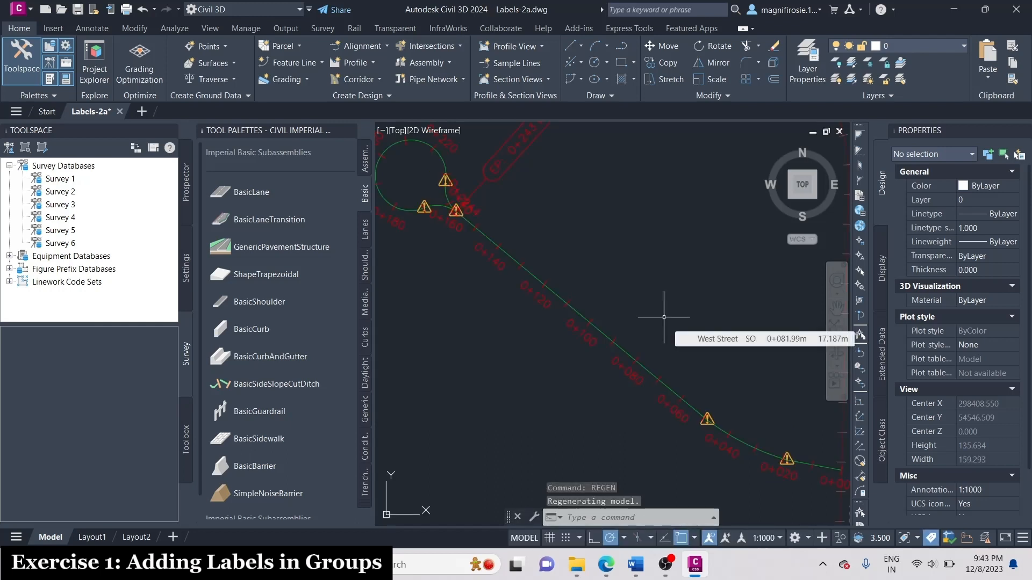
scroll(623, 311, "down", 2)
scroll(569, 274, "up", 2)
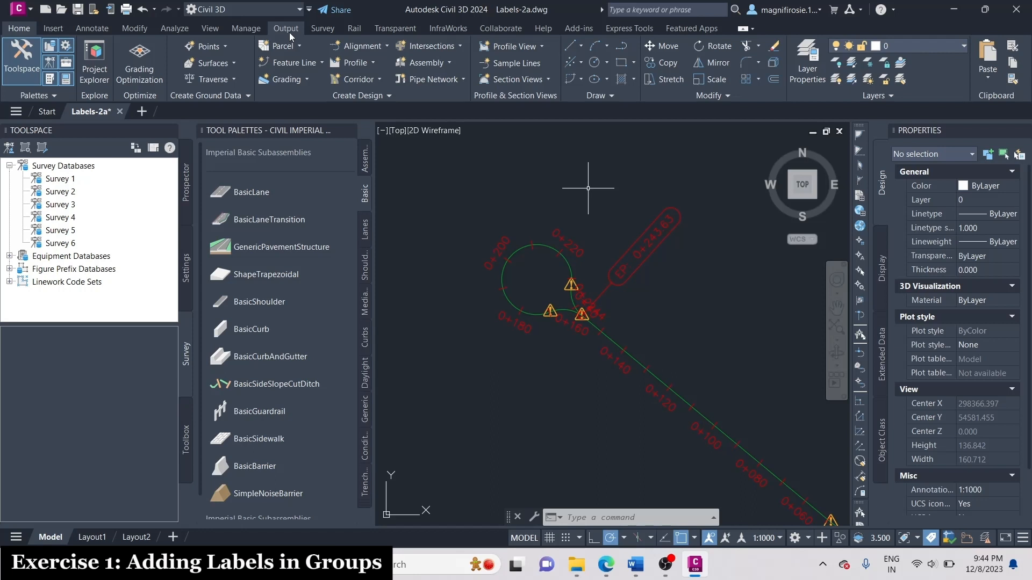
Open the West Street alignment labels for editing and add a Geometry Points label with the Perpendicular with Tick and Line style.
scroll(483, 188, "down", 2)
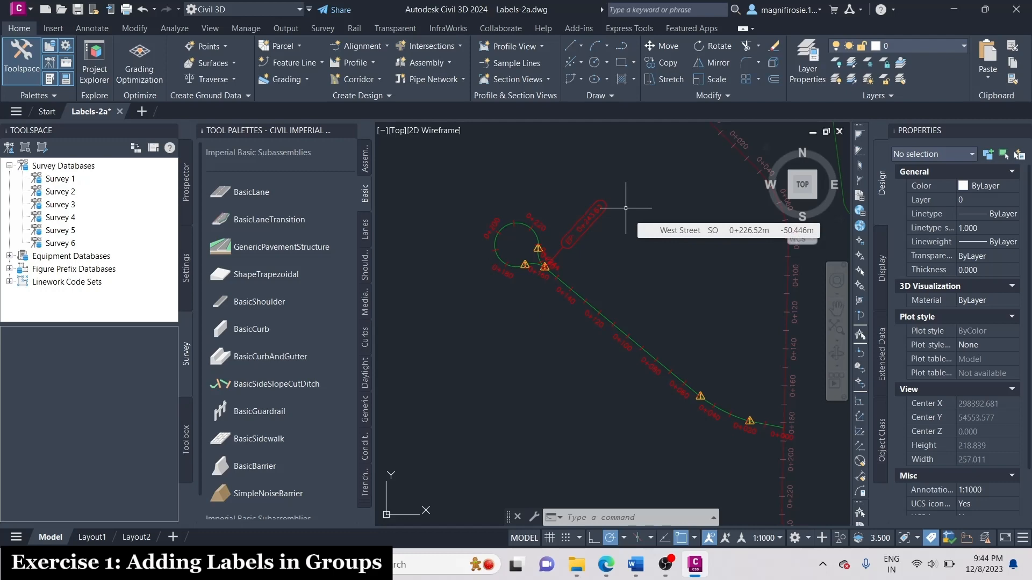
left_click(607, 320)
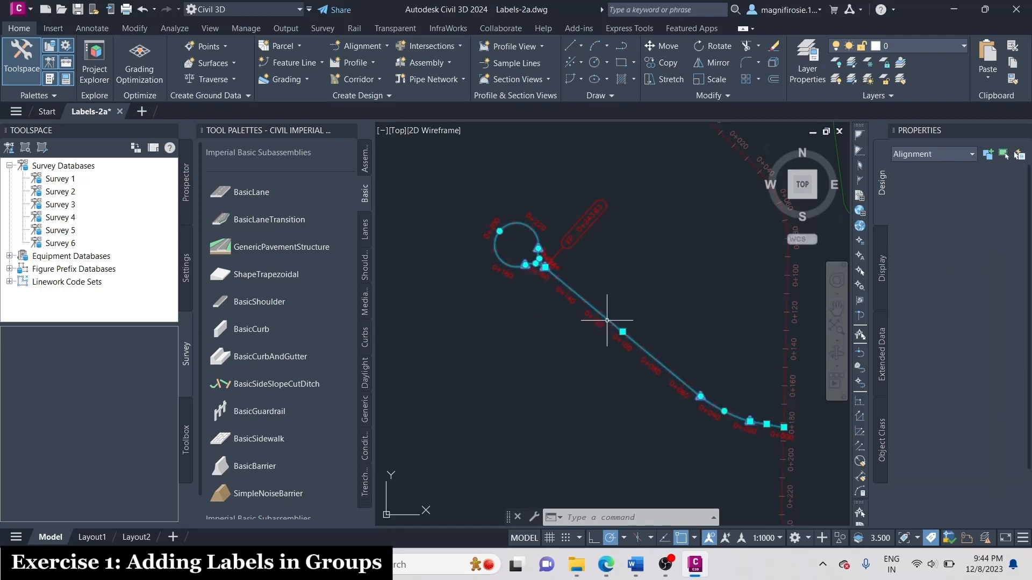
right_click(607, 321)
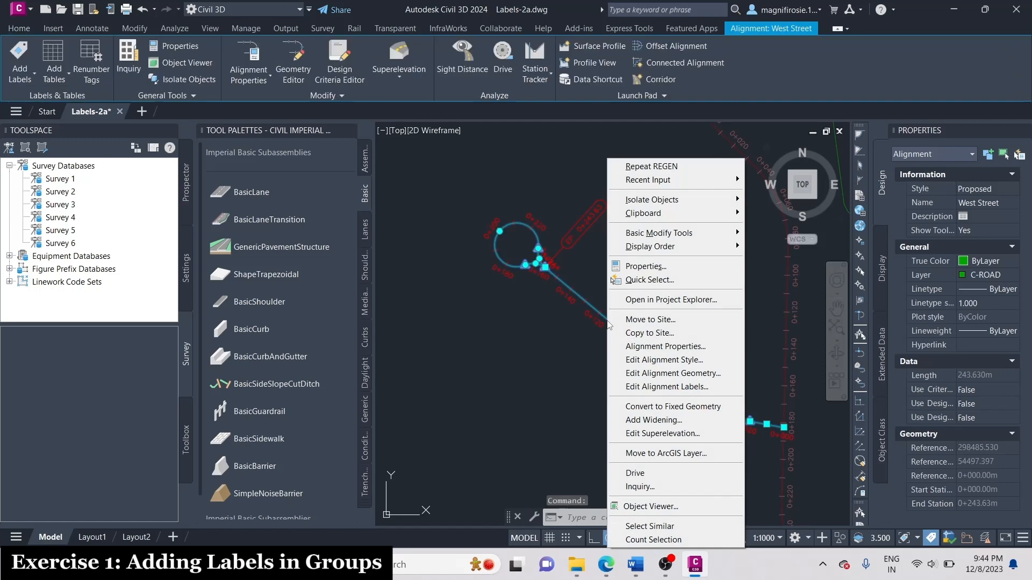
left_click(698, 386)
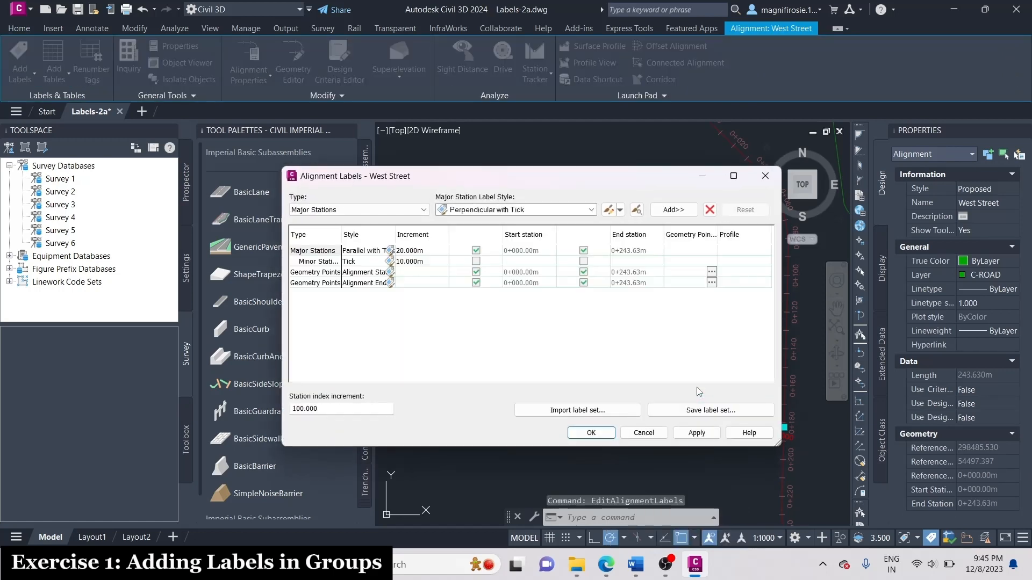
left_click(348, 210)
left_click(327, 239)
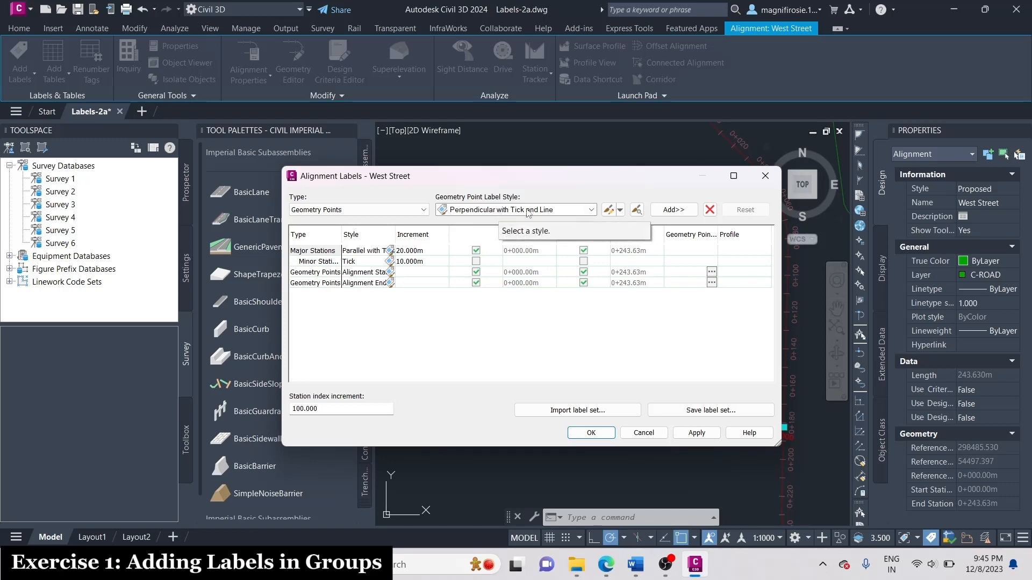
left_click(673, 210)
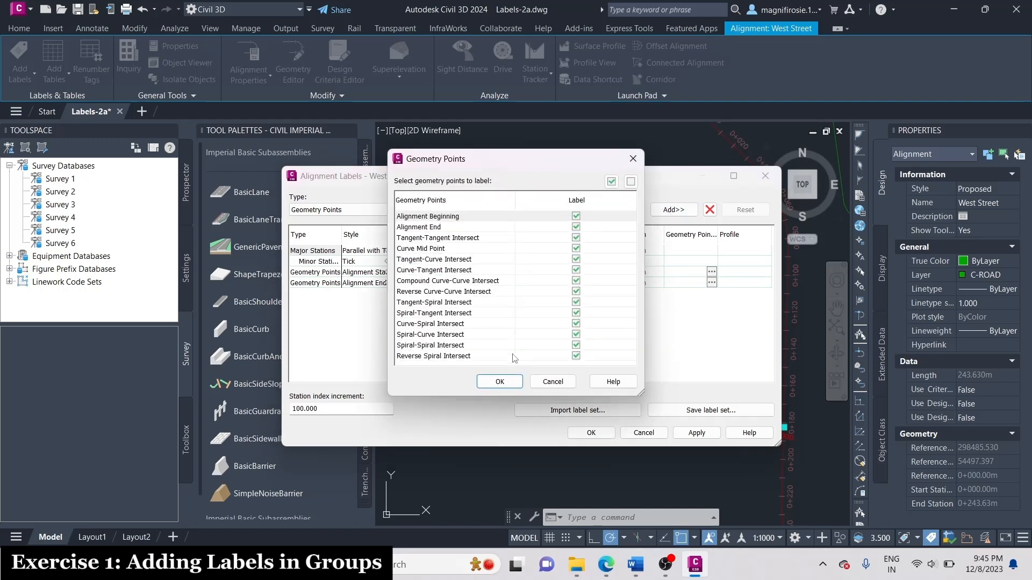
Limit the new label to Tangent-Tangent, Tangent-Curve and Curve-Tangent Intersect points and accept the West Street label changes.
left_click(630, 182)
left_click(576, 237)
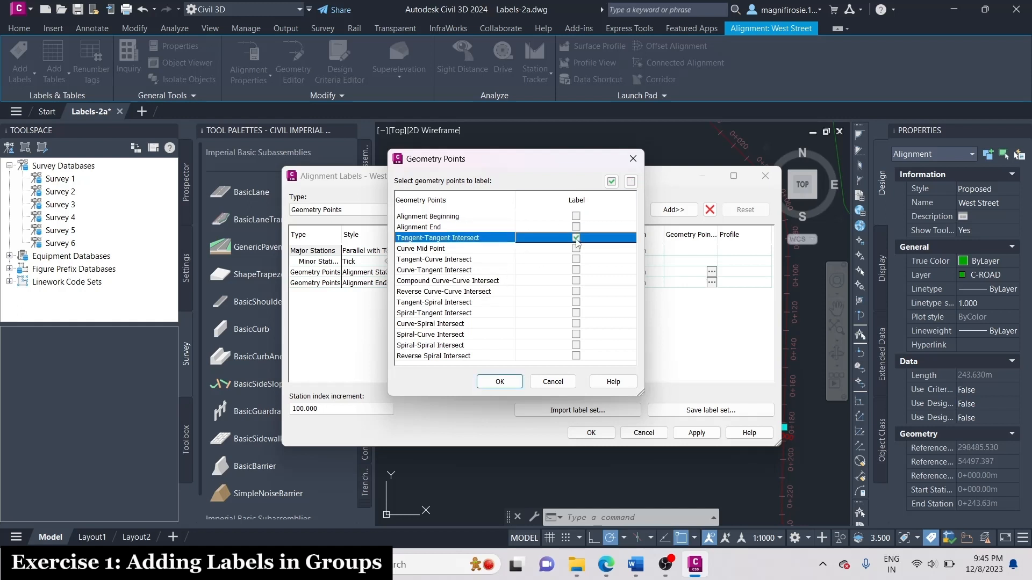
left_click(576, 260)
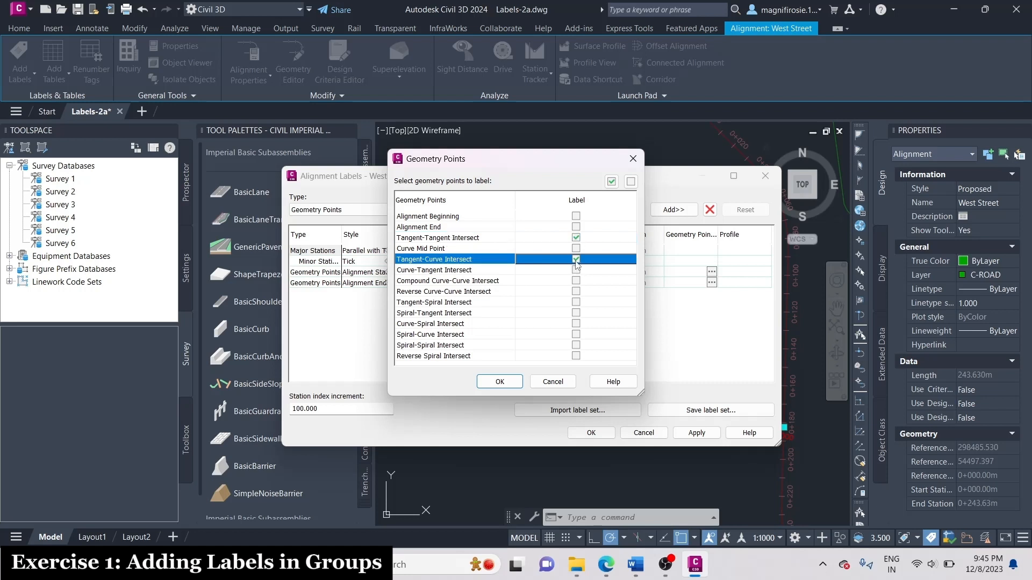
left_click(576, 270)
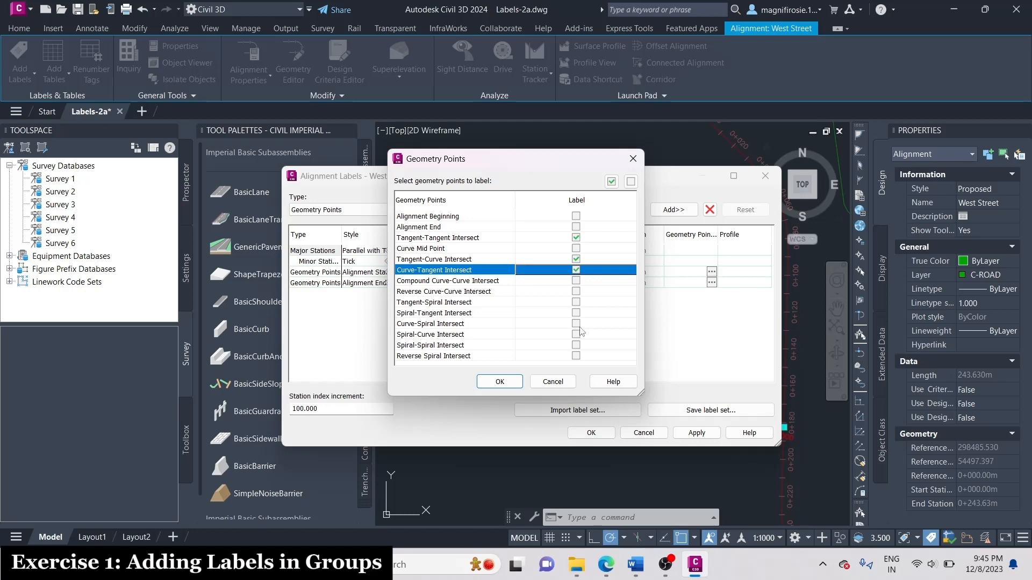
left_click(500, 381)
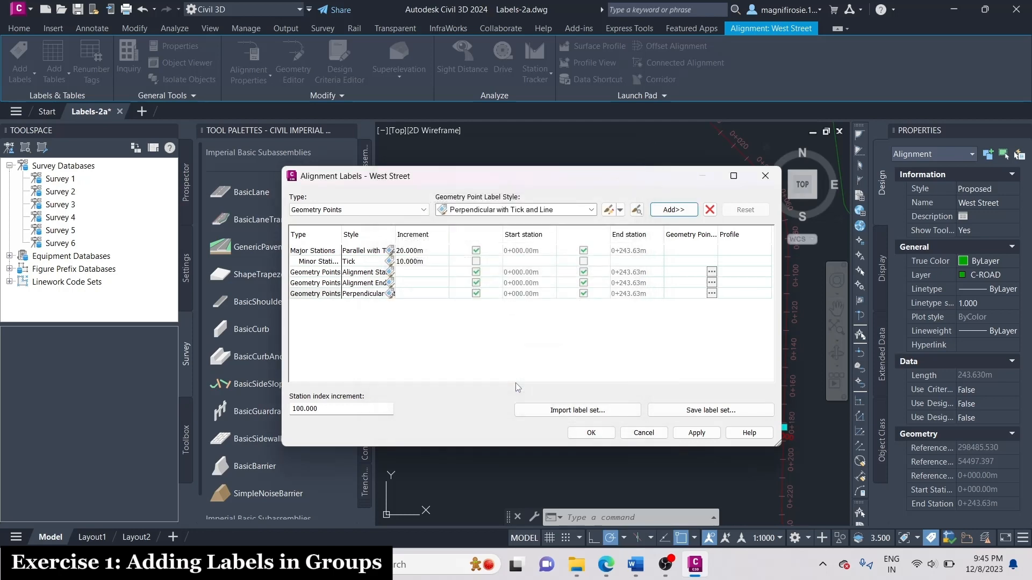
left_click(591, 432)
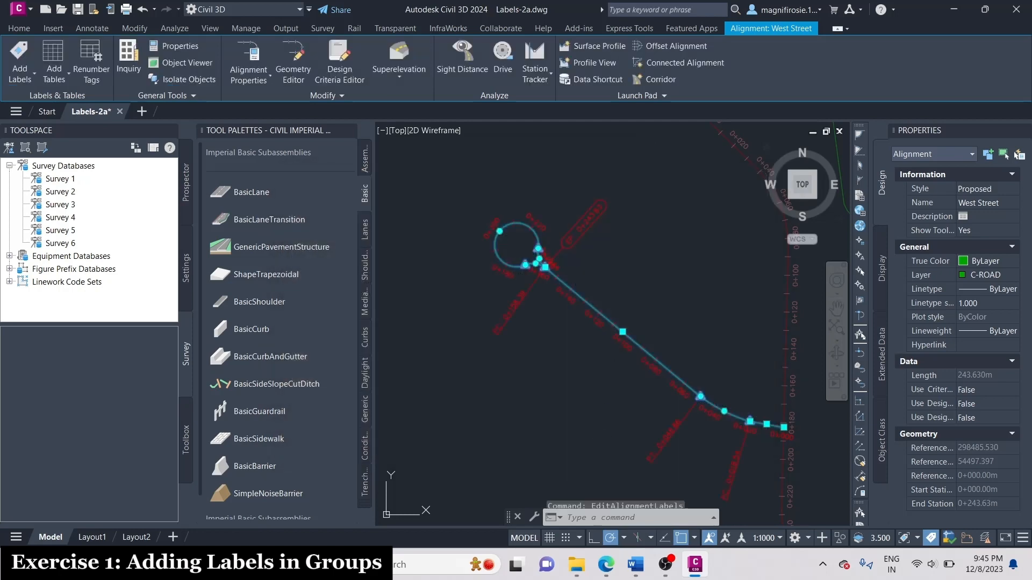
scroll(594, 221, "down", 3)
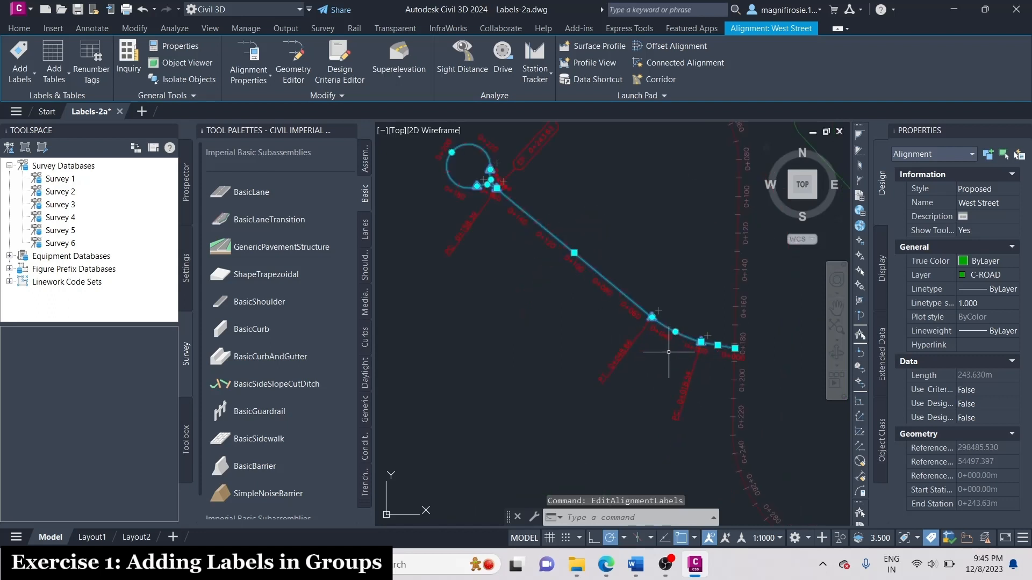
scroll(671, 344, "up", 3)
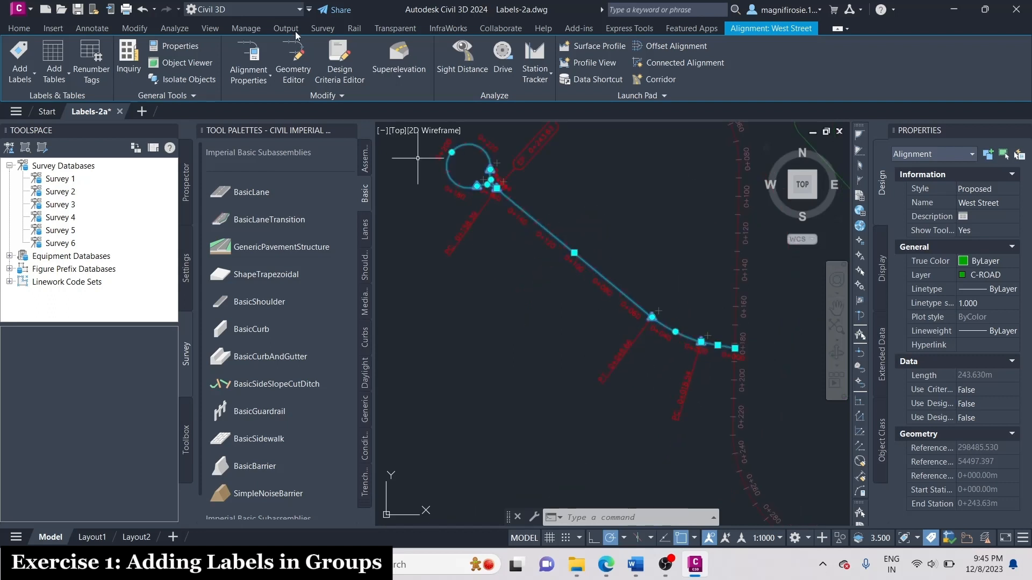
Deselect West Street and open the station labels of the Main Street alignment for editing.
left_click(92, 29)
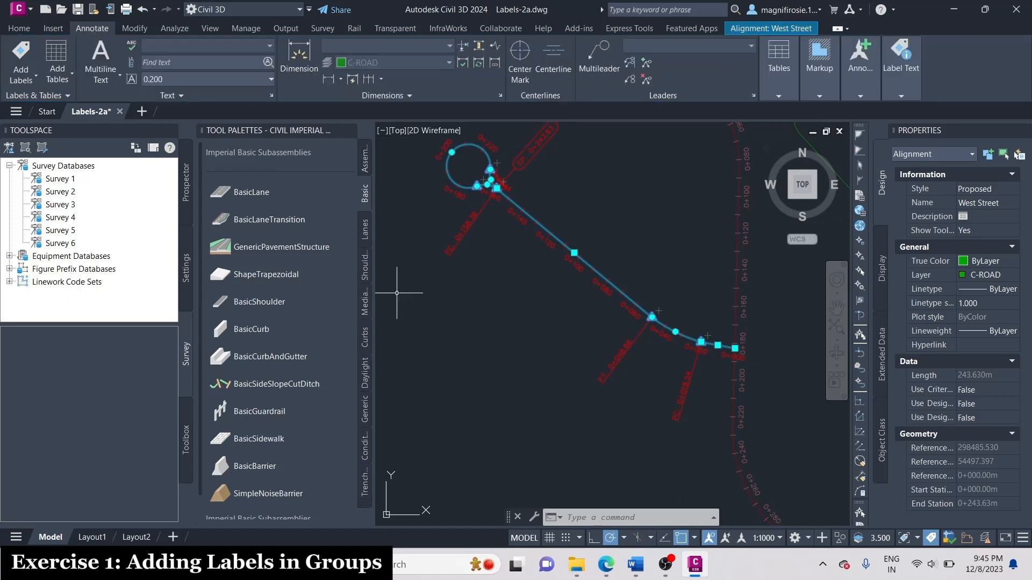
key("Escape")
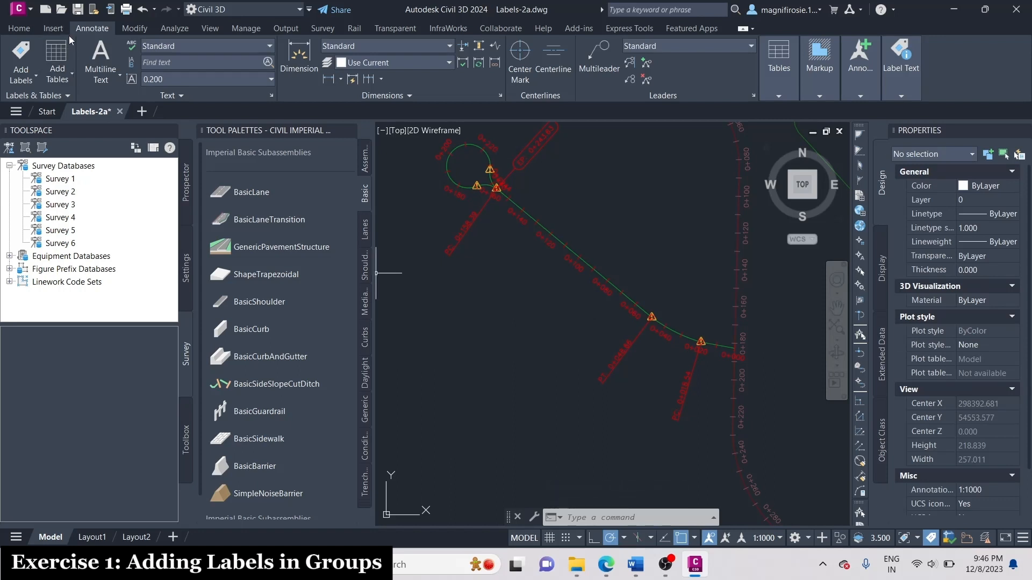
left_click(27, 79)
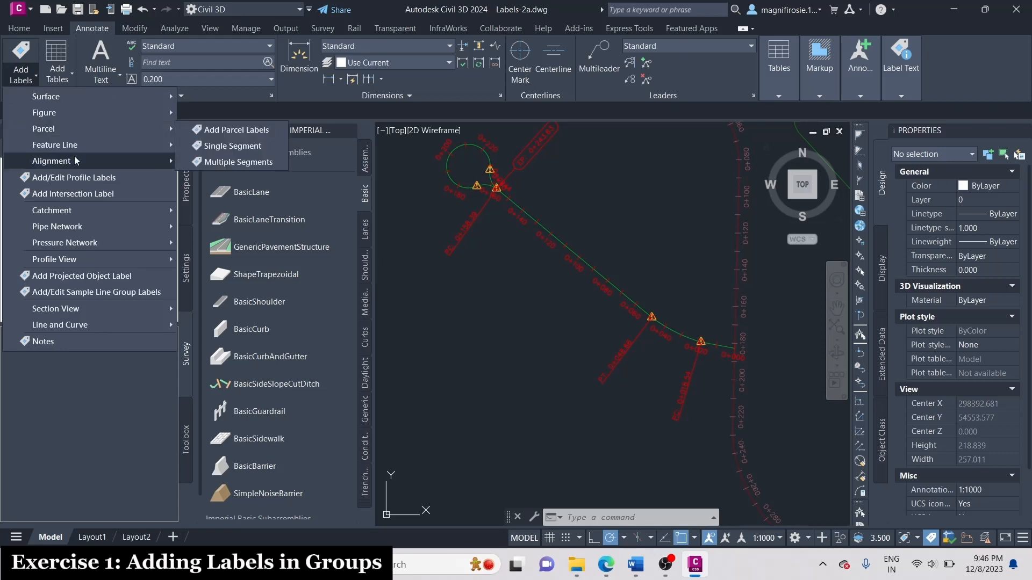
mouse_move(76, 161)
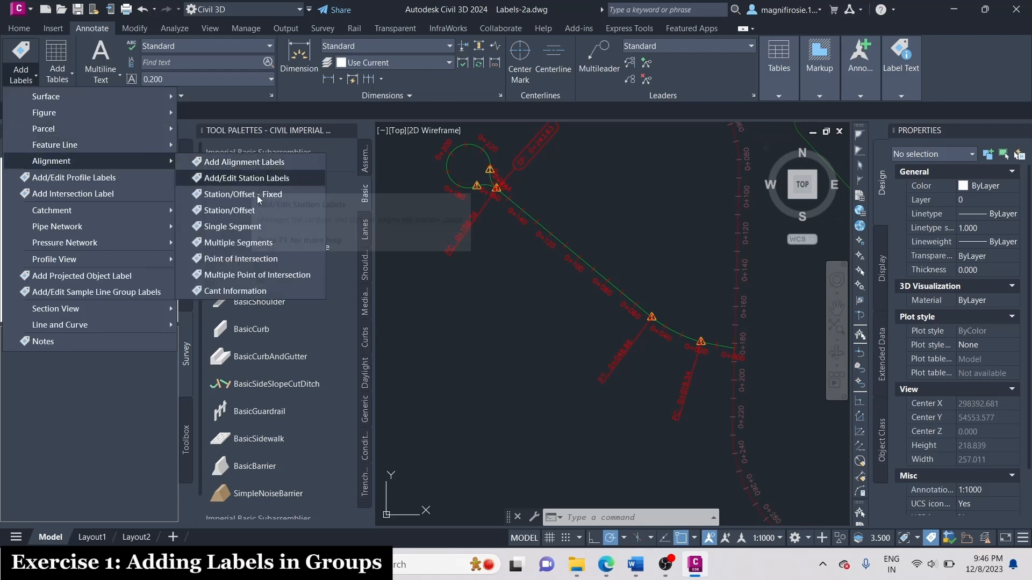
left_click(299, 179)
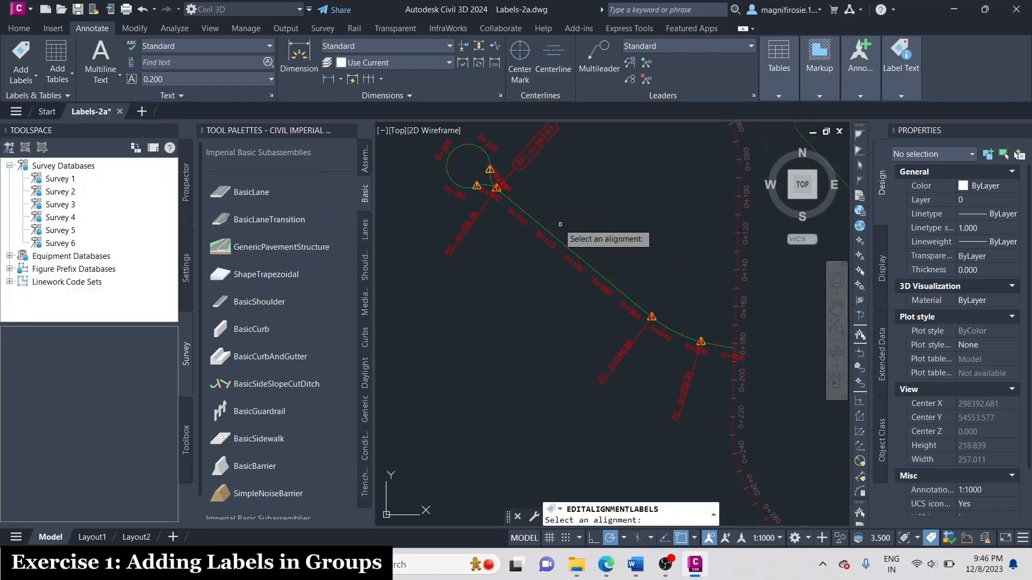
scroll(560, 224, "down", 5)
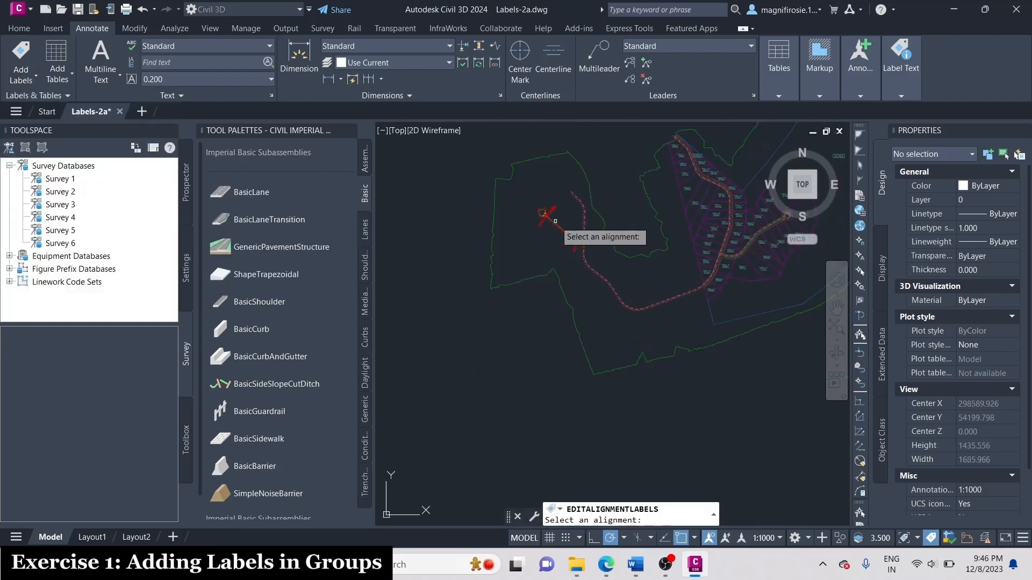
scroll(645, 303, "up", 10)
left_click(646, 303)
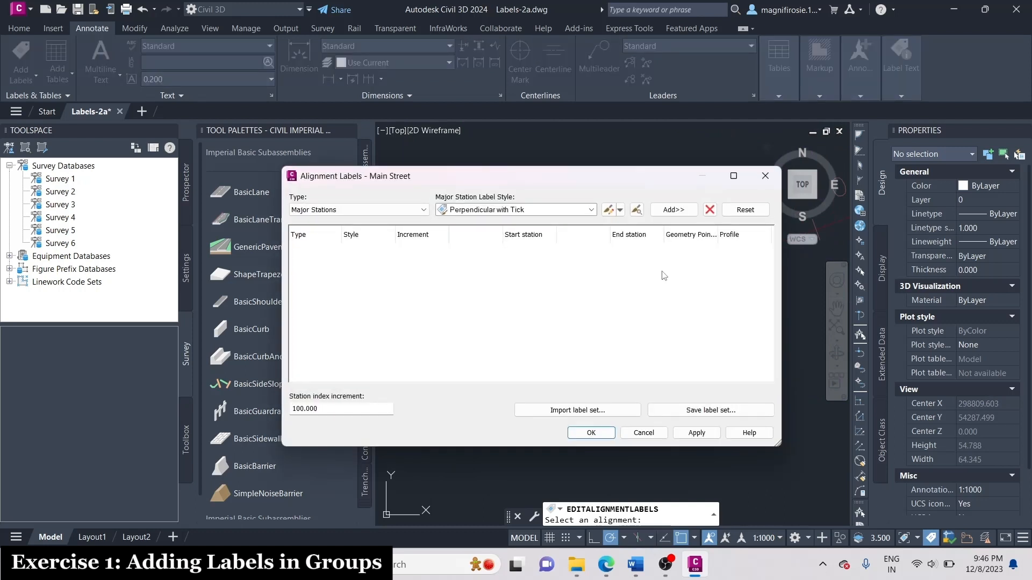
Add a Geometry Points label to Main Street with the Perpendicular with Tick and Line style, labeling all geometry points.
left_click(417, 209)
left_click(341, 238)
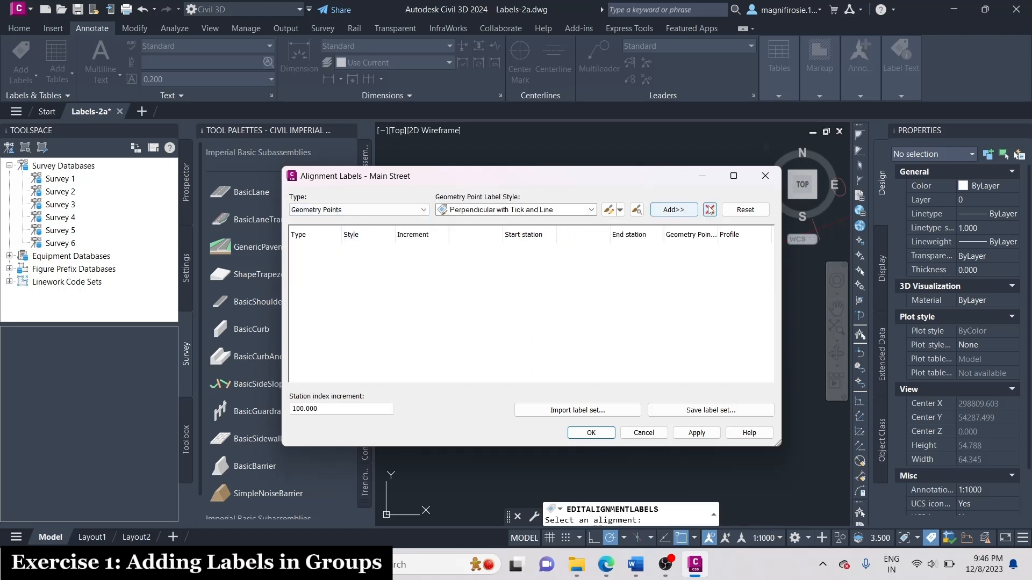
left_click(679, 212)
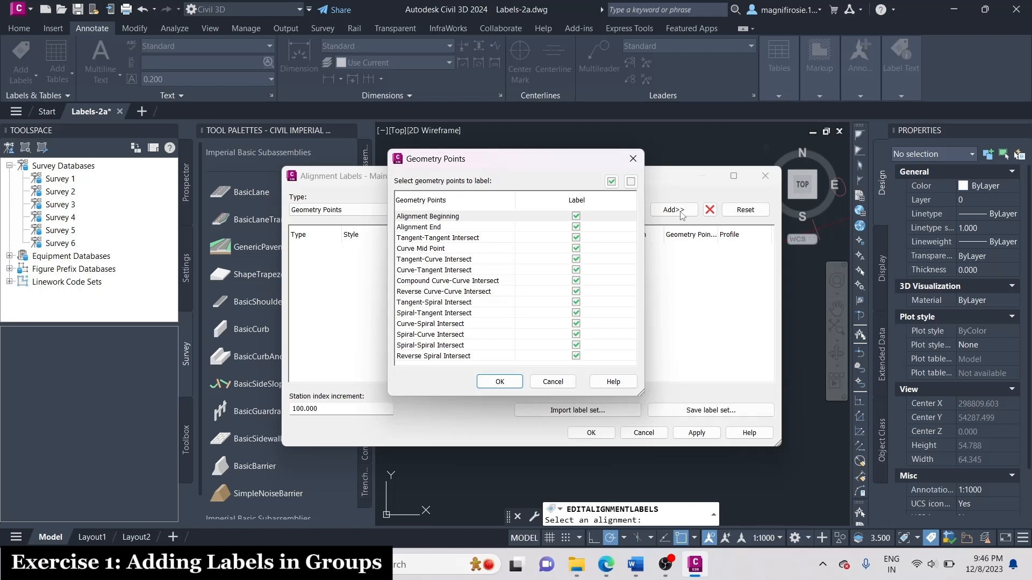
left_click(499, 381)
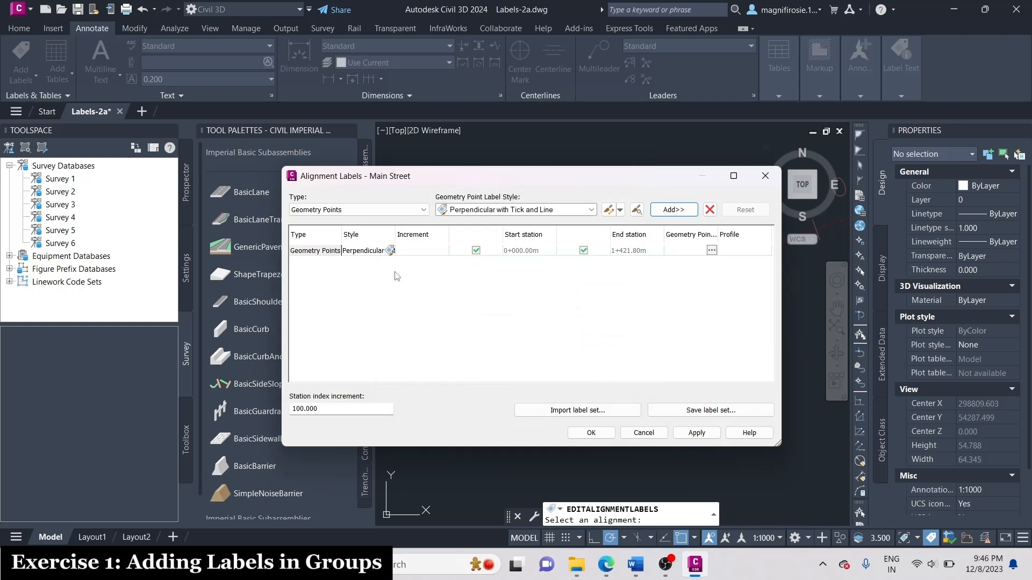
Add a Design Speeds label with the Station over Speed style and accept the Main Street alignment labels.
left_click(359, 210)
left_click(338, 258)
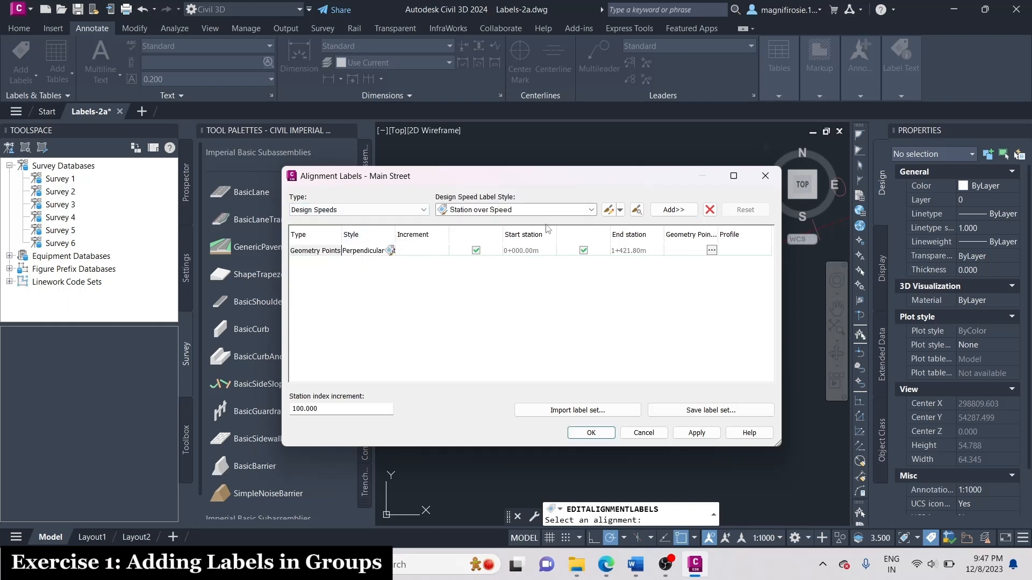
left_click(663, 210)
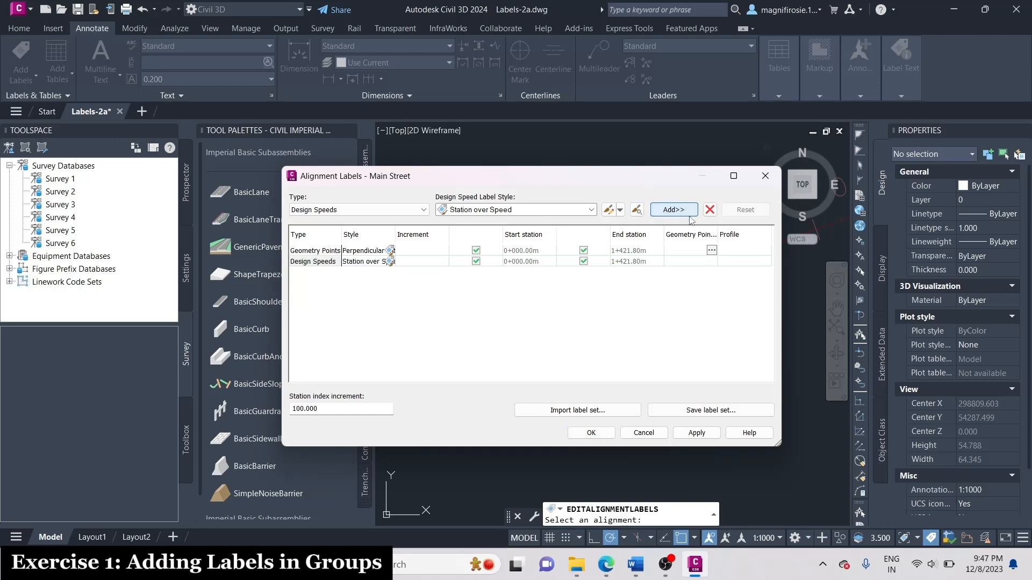
left_click(591, 432)
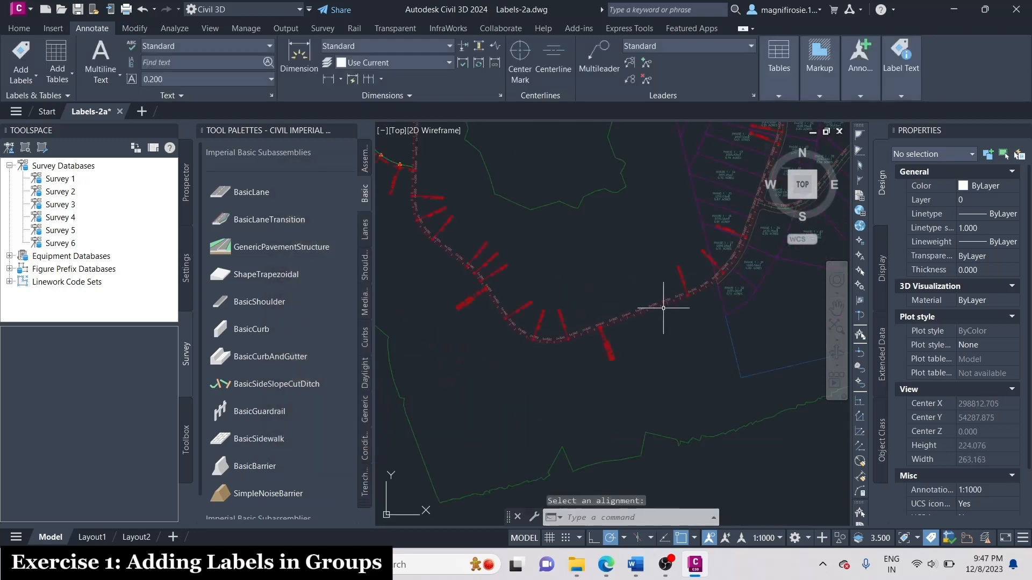
scroll(663, 308, "down", 5)
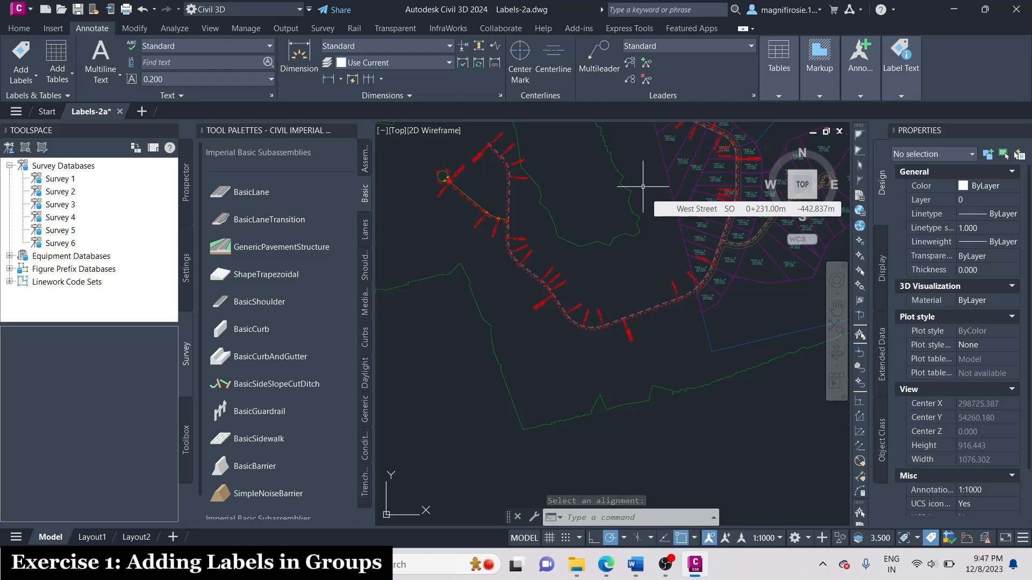
scroll(653, 172, "up", 4)
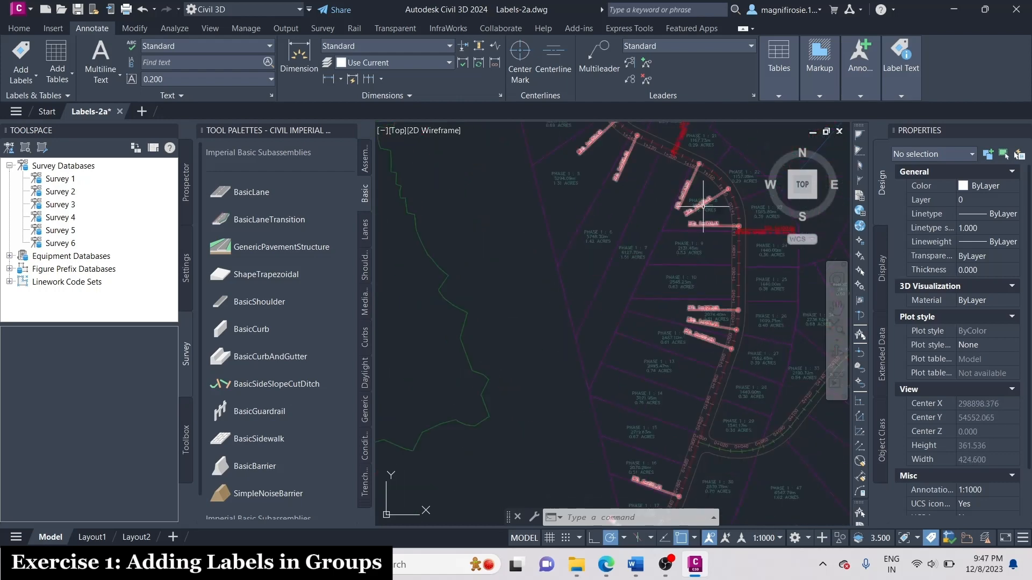
scroll(703, 207, "down", 4)
scroll(589, 337, "up", 2)
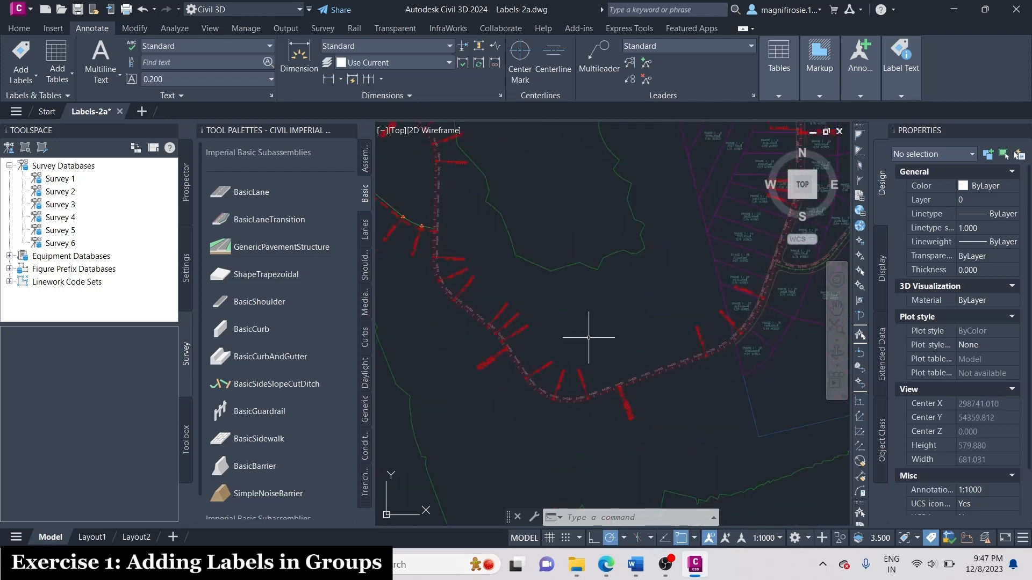
scroll(589, 337, "down", 5)
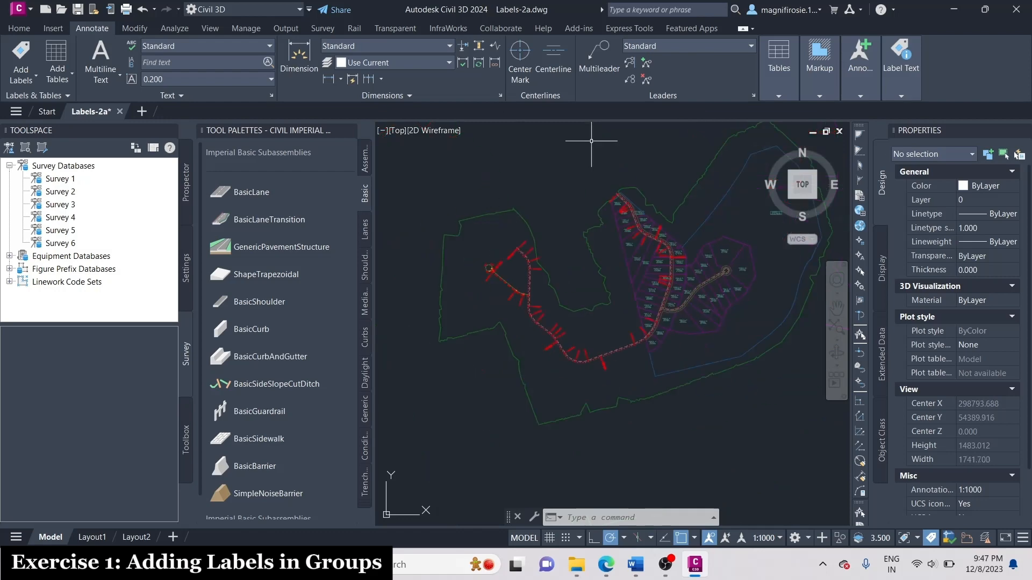
scroll(604, 146, "up", 1)
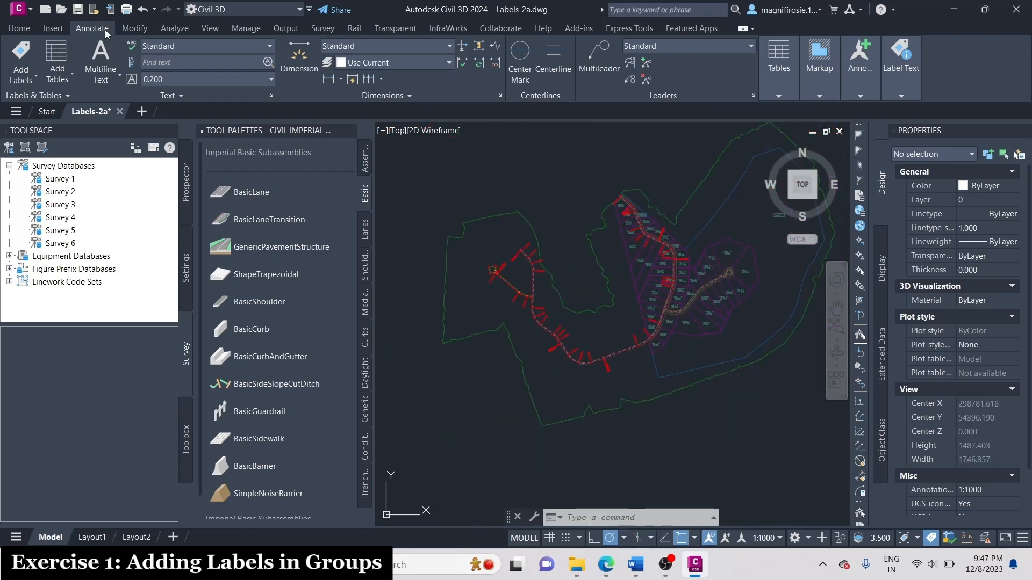
Add Multiple Segment labels to the West Street alignment, using the Bearing over Distance style for its lines.
left_click(21, 75)
mouse_move(82, 160)
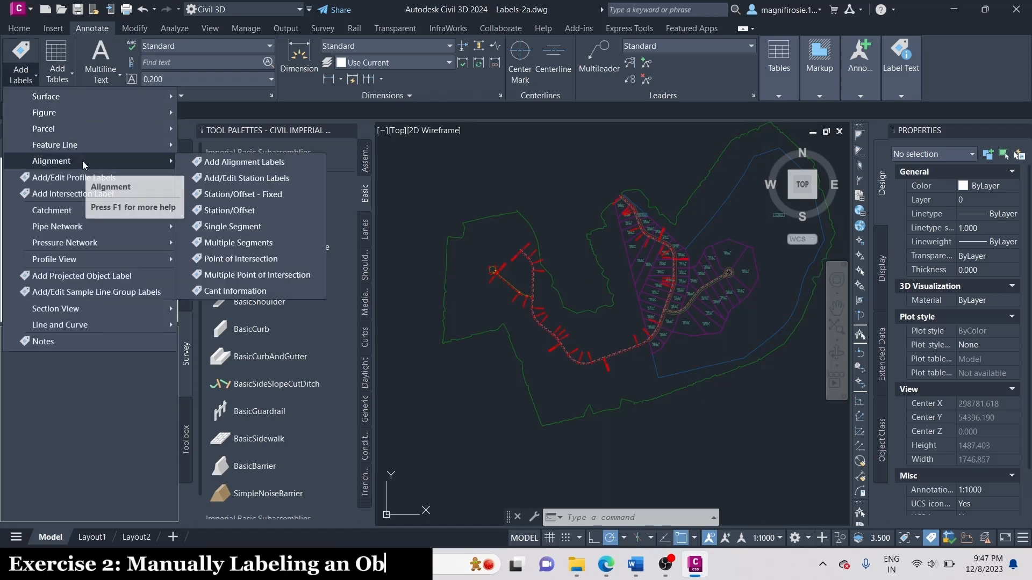
left_click(273, 166)
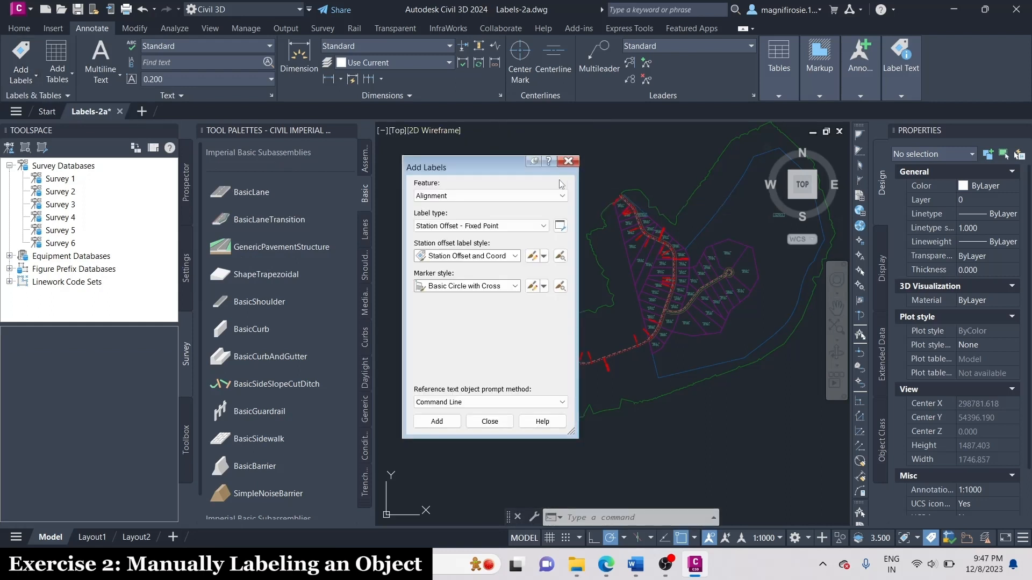
left_click(490, 226)
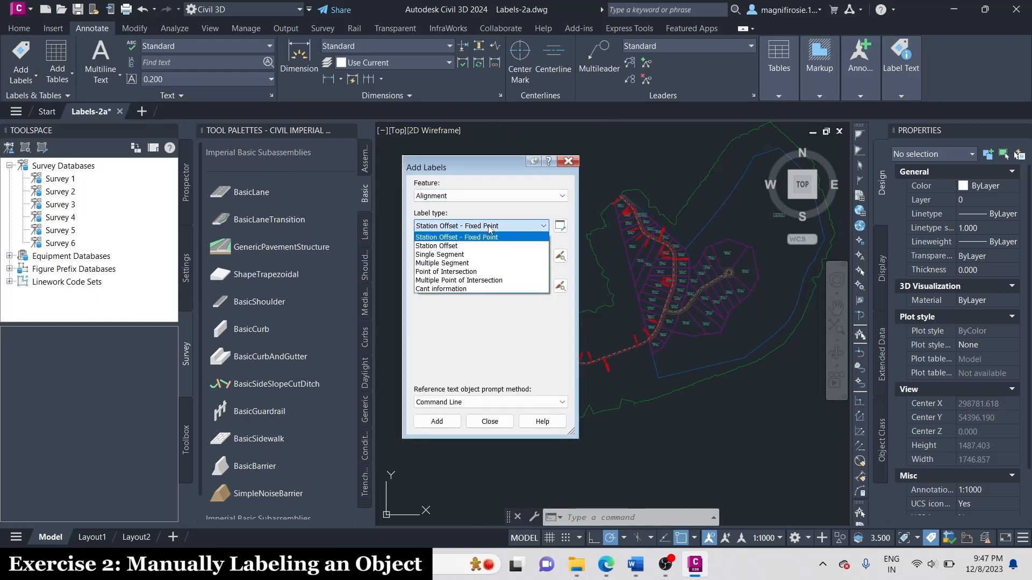
left_click(470, 262)
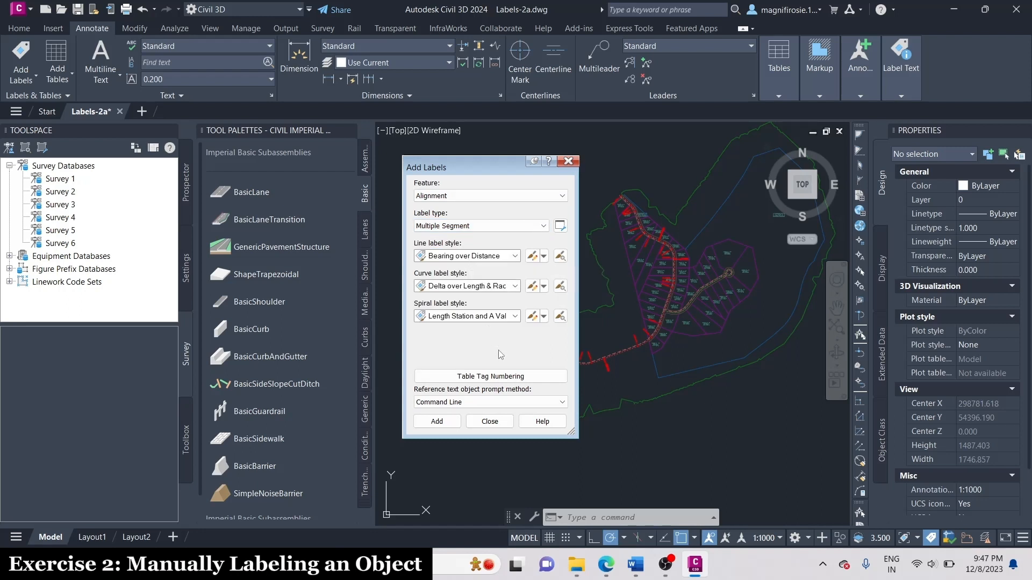
left_click(454, 423)
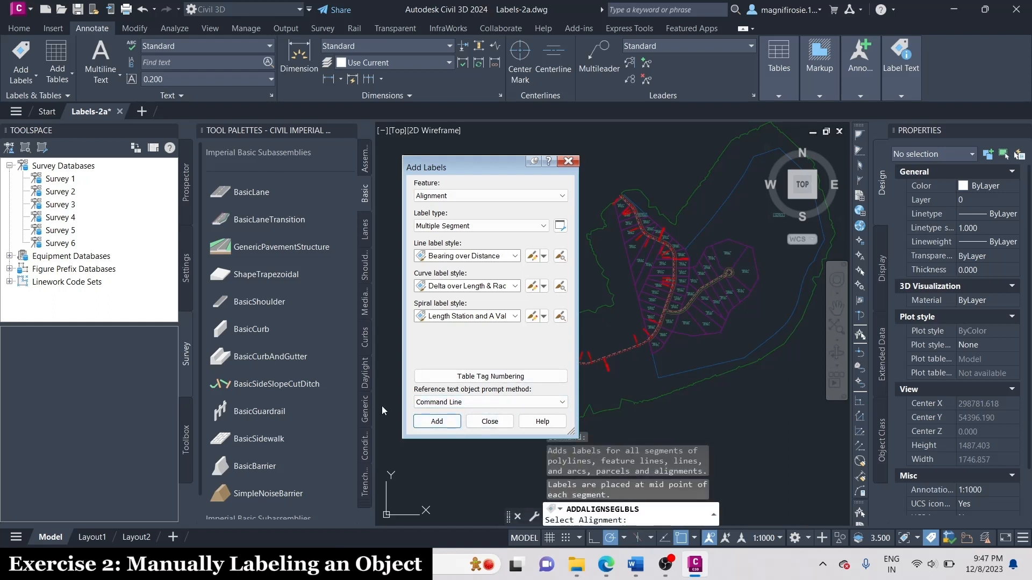
scroll(633, 346, "up", 10)
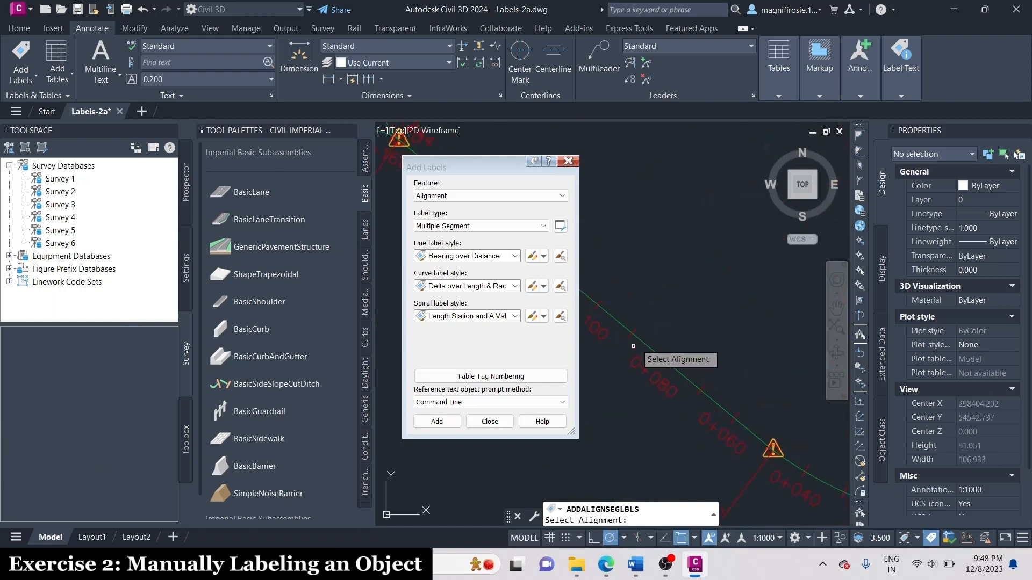
scroll(637, 344, "up", 2)
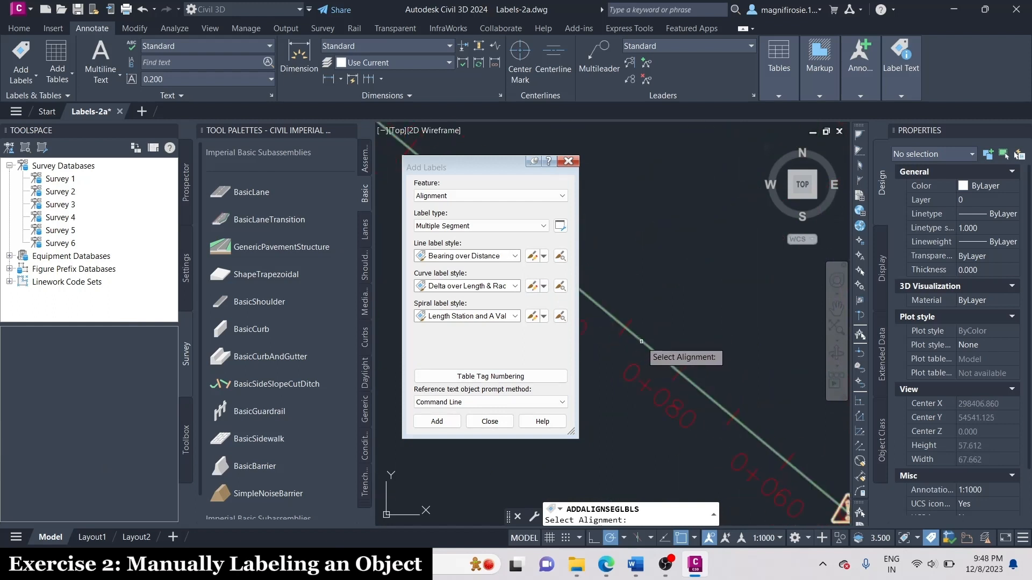
scroll(641, 341, "down", 5)
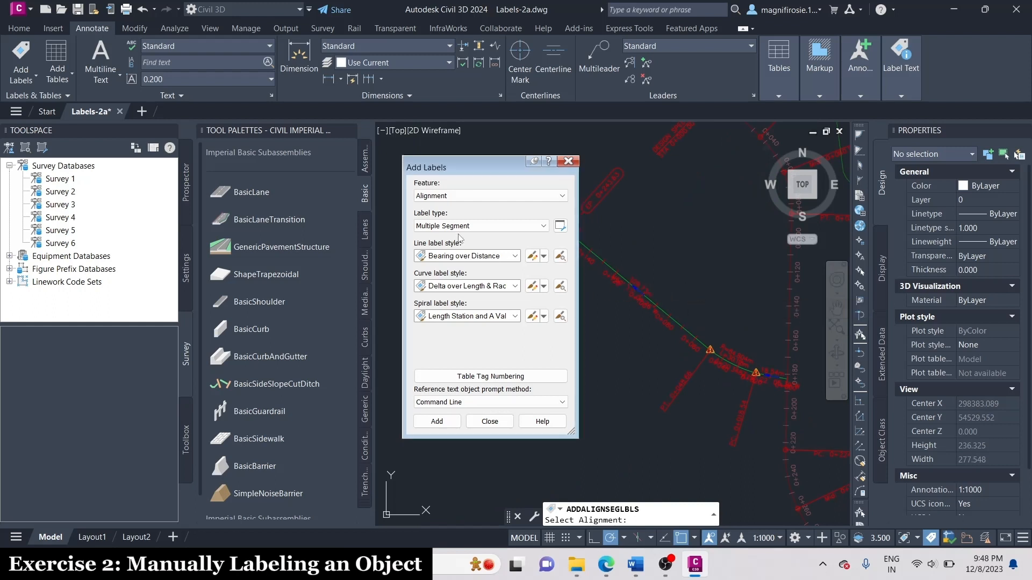
Set up a Single Segment alignment label with the Alignment Name line style and start adding it.
left_click(484, 225)
left_click(458, 257)
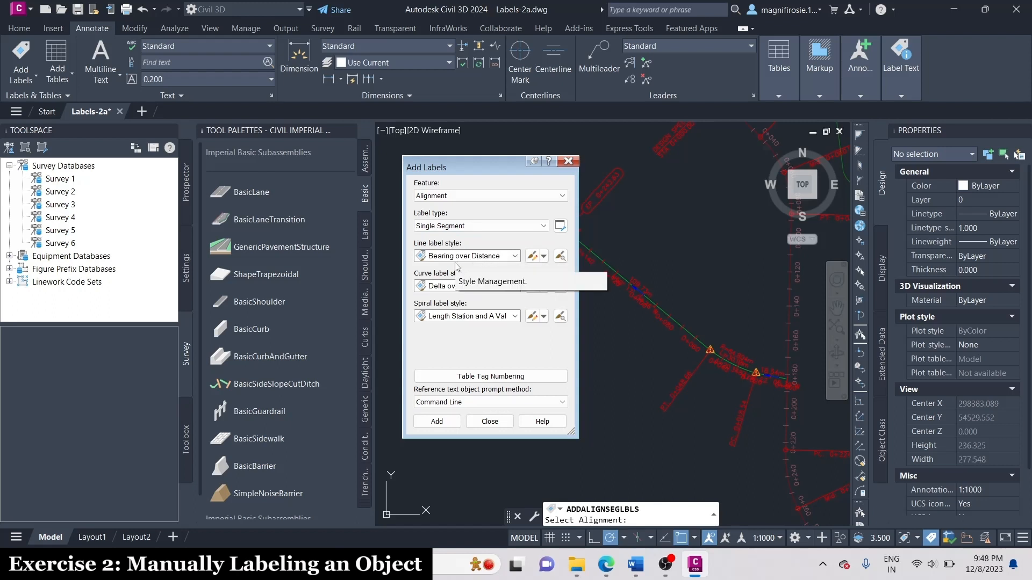
left_click(475, 257)
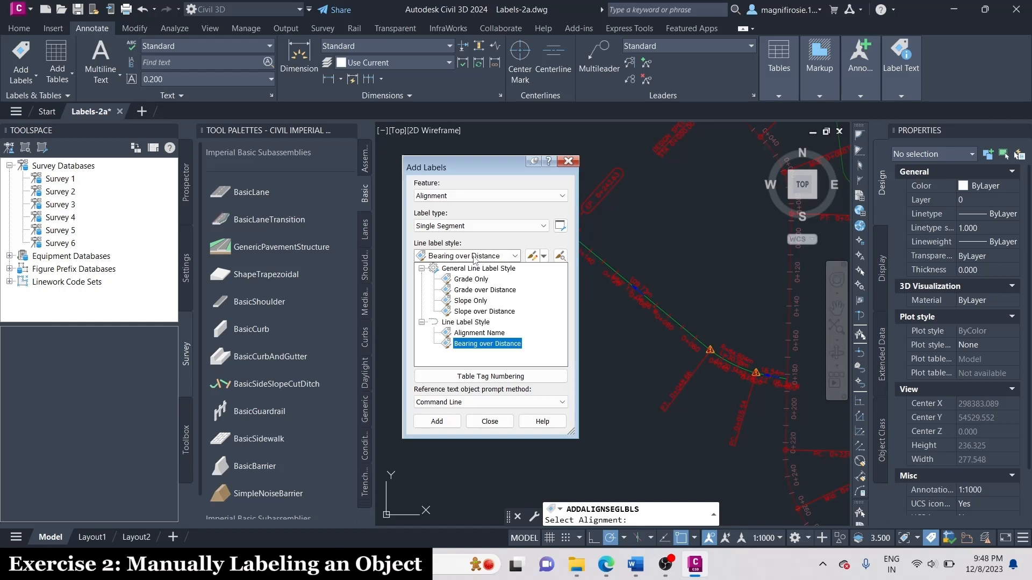
left_click(495, 333)
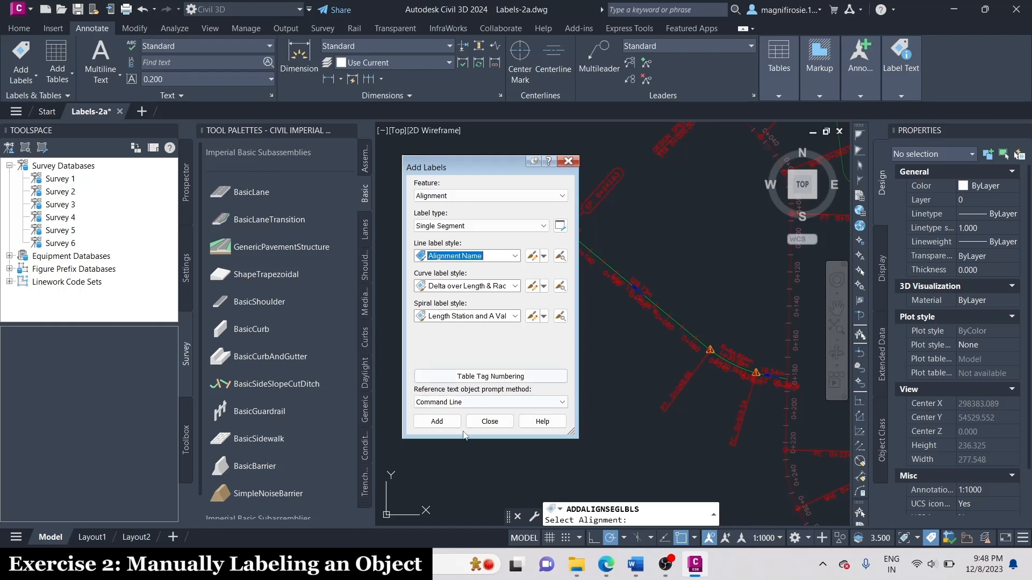
left_click(436, 421)
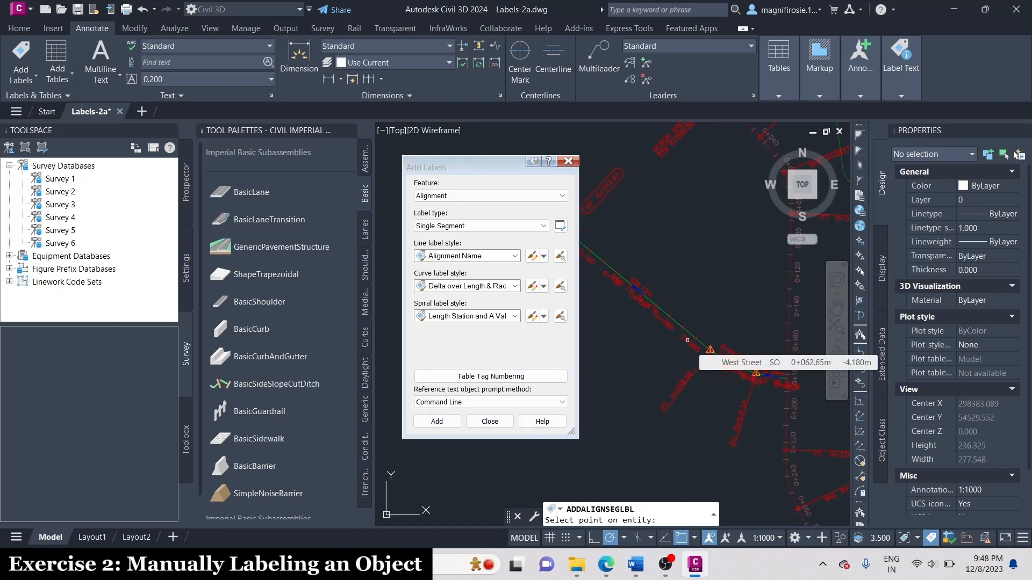
Place the alignment name label on the long straight segment of West Street at about station 0+124.
scroll(741, 301, "up", 4)
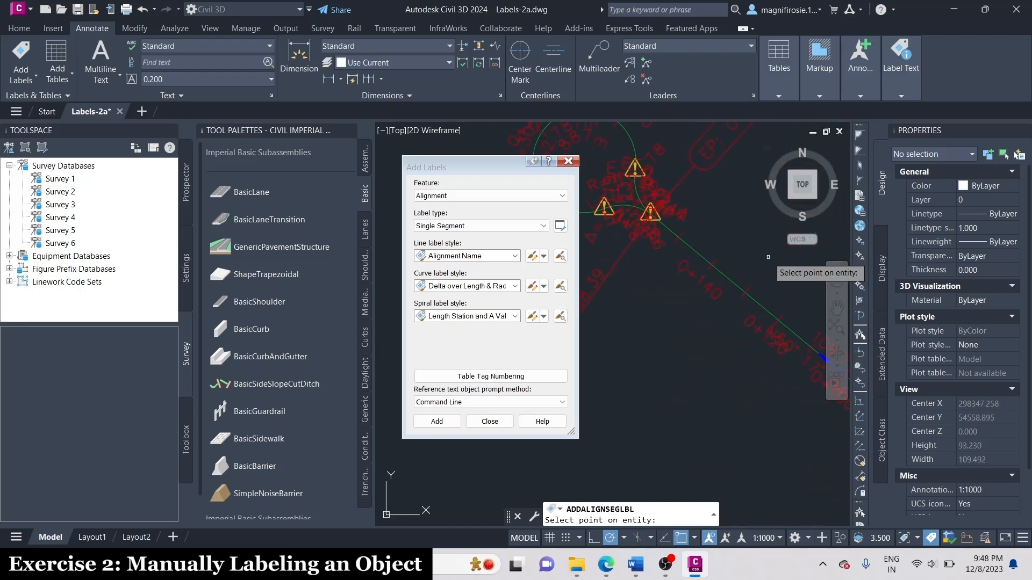
scroll(768, 257, "down", 2)
scroll(640, 151, "up", 4)
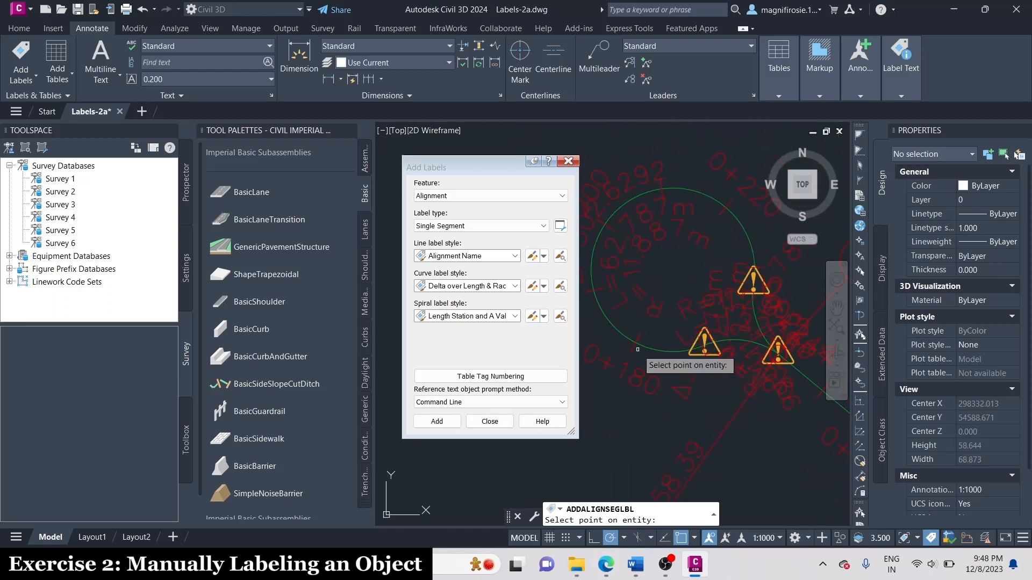
scroll(637, 350, "down", 2)
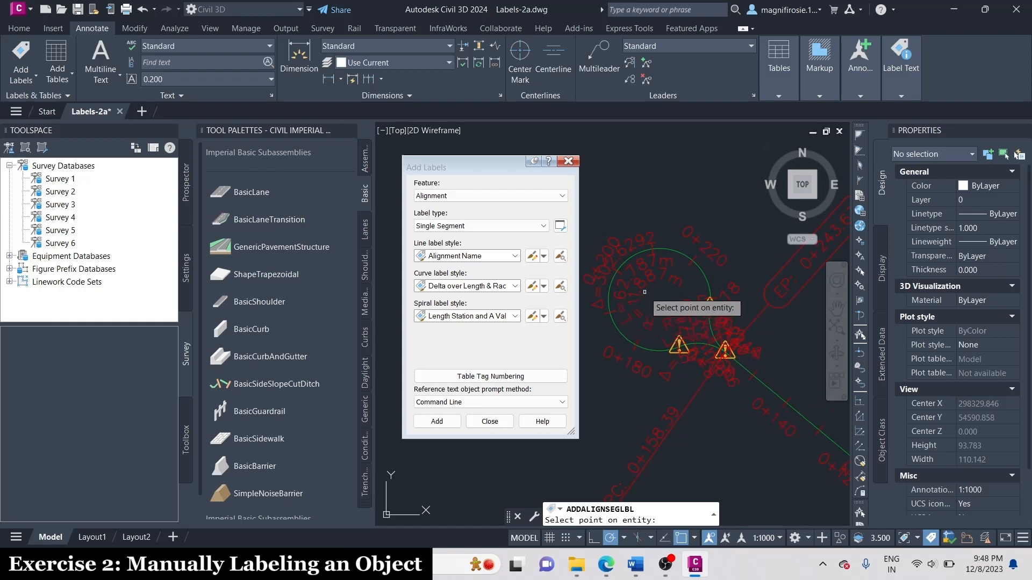
scroll(644, 291, "down", 2)
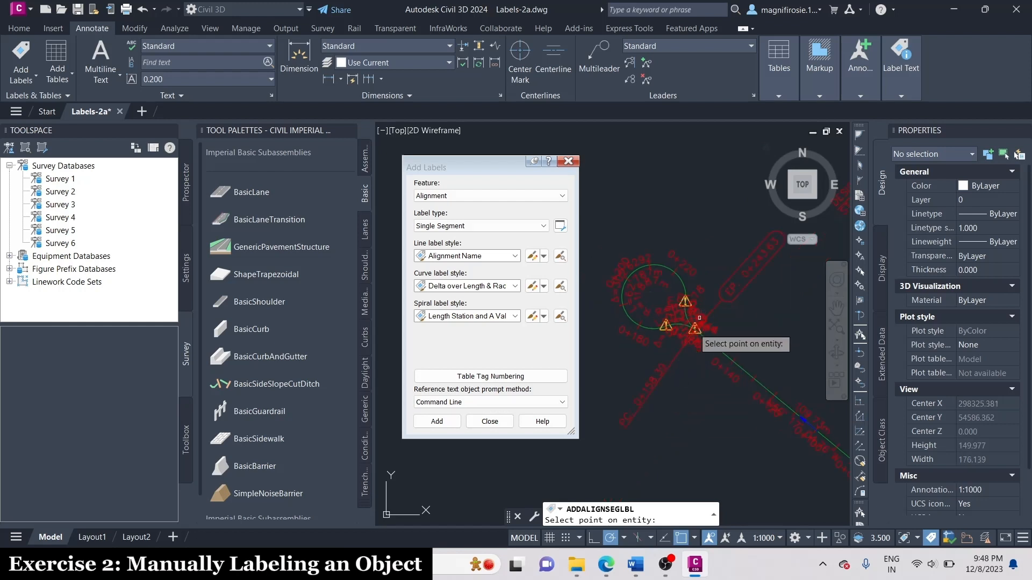
scroll(699, 317, "up", 2)
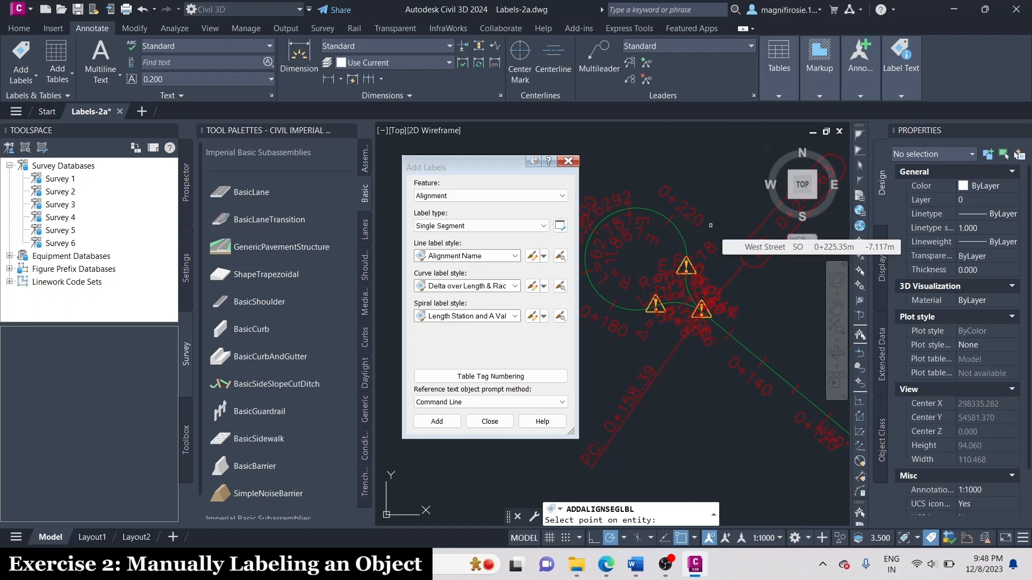
scroll(710, 226, "down", 4)
scroll(781, 272, "up", 4)
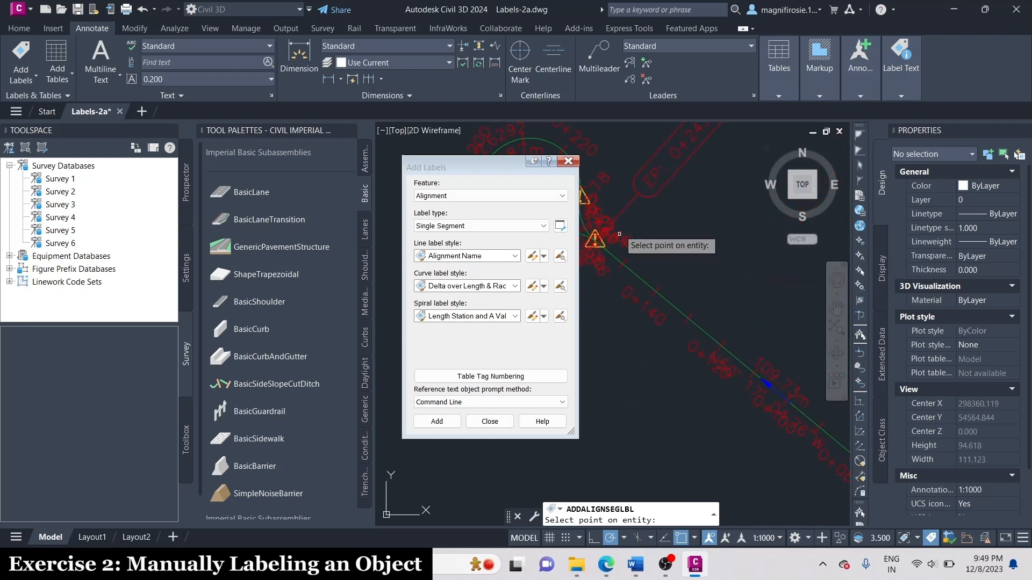
scroll(687, 224, "down", 4)
scroll(629, 215, "up", 8)
scroll(623, 284, "down", 2)
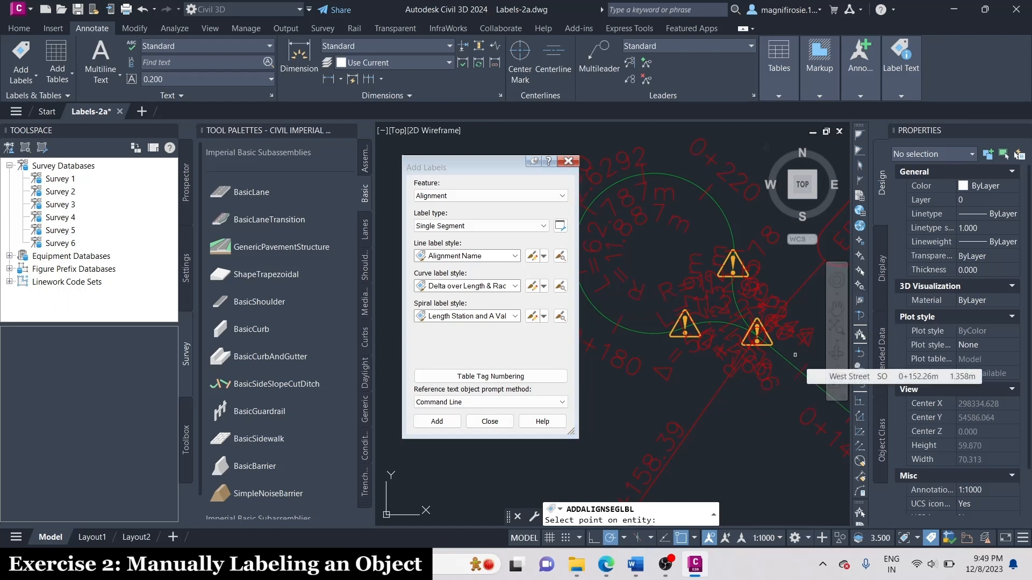
left_click_drag(487, 165, 382, 165)
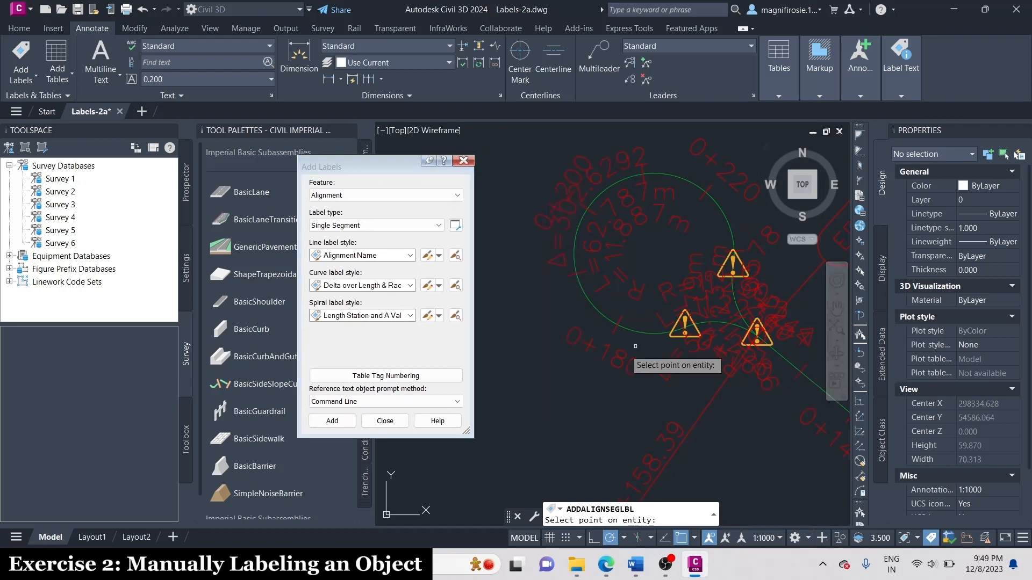
scroll(553, 336, "down", 2)
scroll(546, 216, "down", 4)
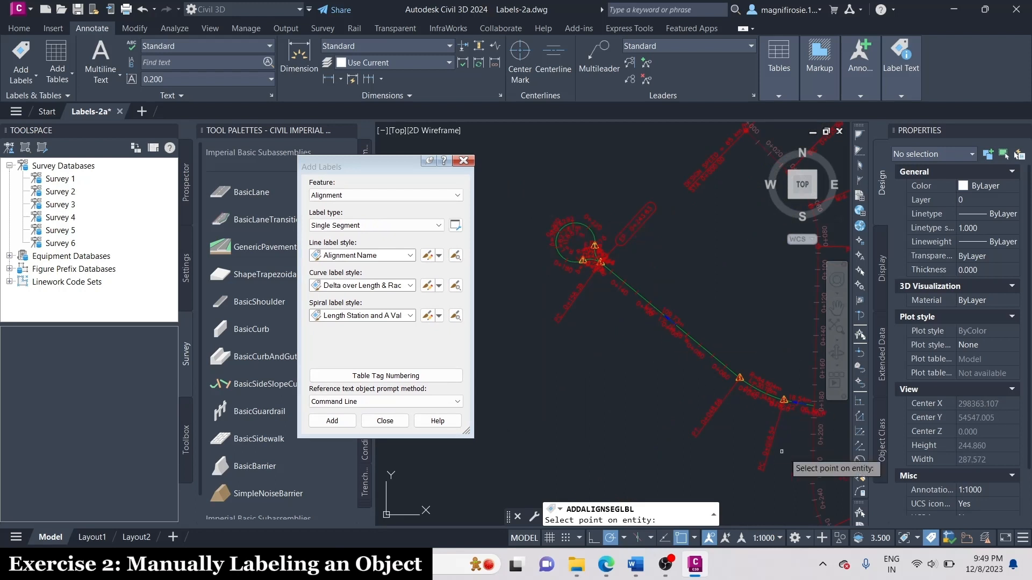
scroll(814, 433, "up", 6)
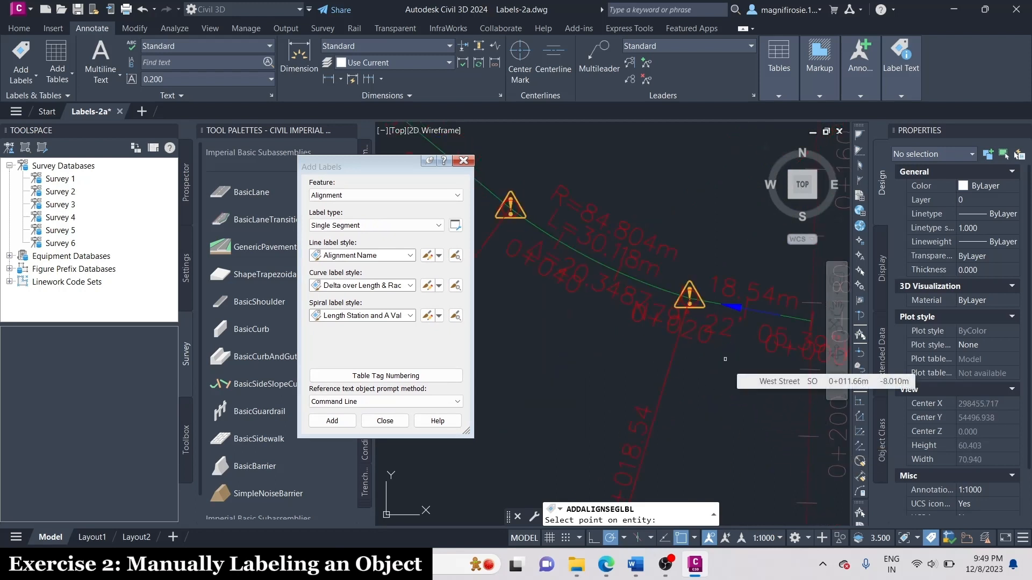
scroll(725, 358, "down", 8)
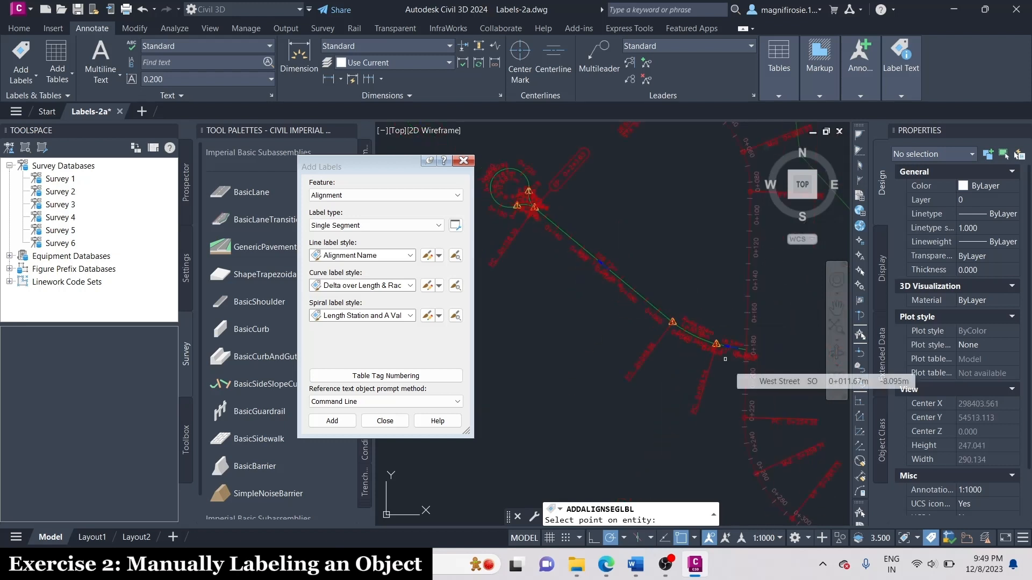
scroll(645, 268, "up", 5)
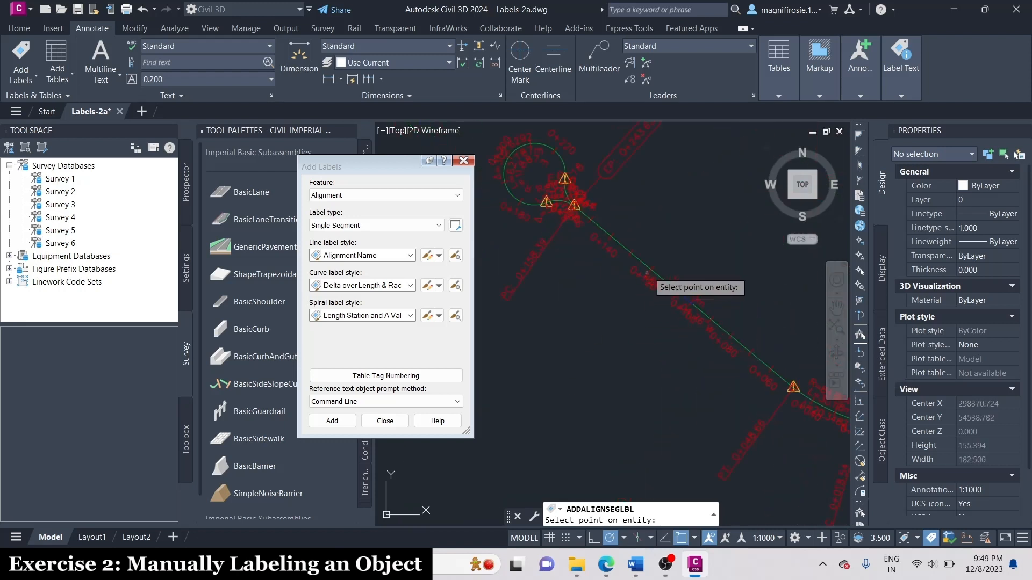
scroll(700, 274, "up", 3)
scroll(701, 274, "up", 3)
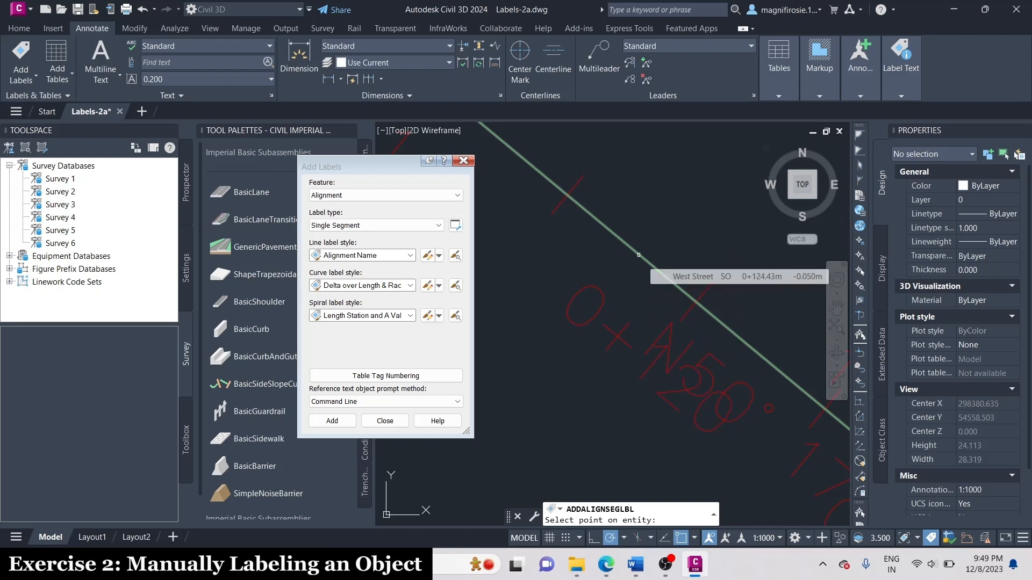
scroll(639, 255, "down", 3)
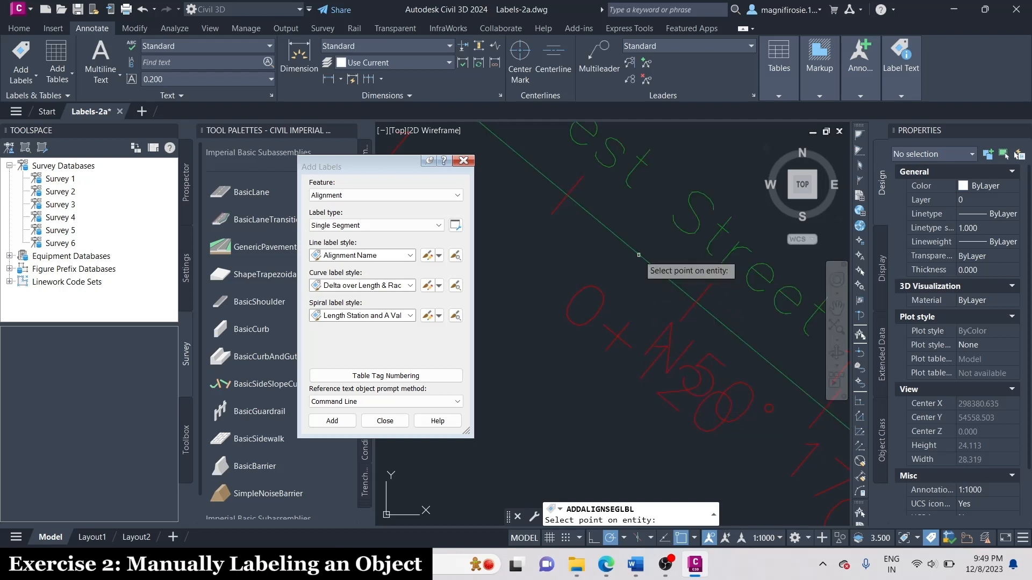
left_click(647, 258)
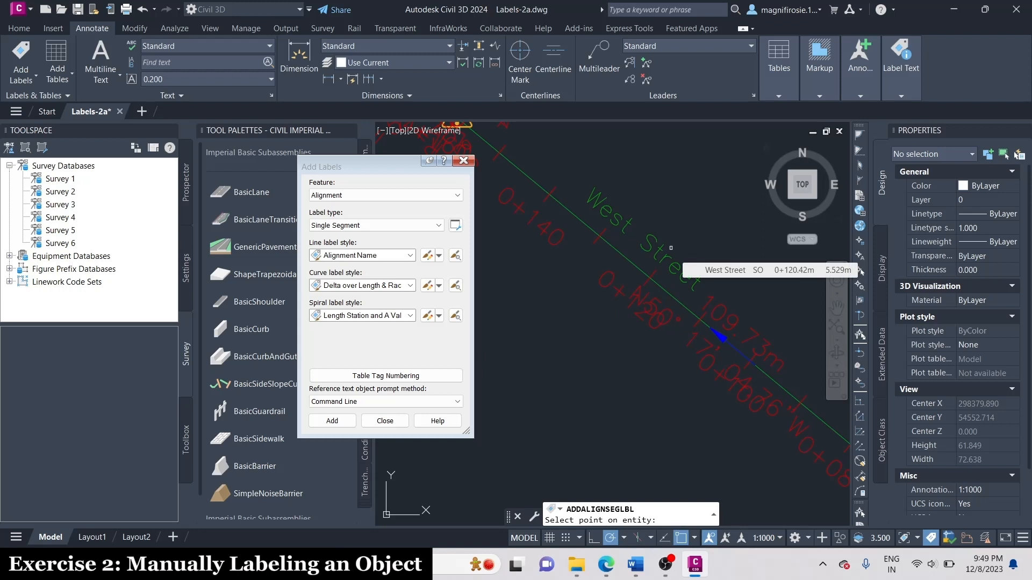
Examine the West Street alignment and its labels around the curve junction between stations 0+140 and 0+158.
scroll(670, 248, "down", 4)
scroll(588, 195, "up", 4)
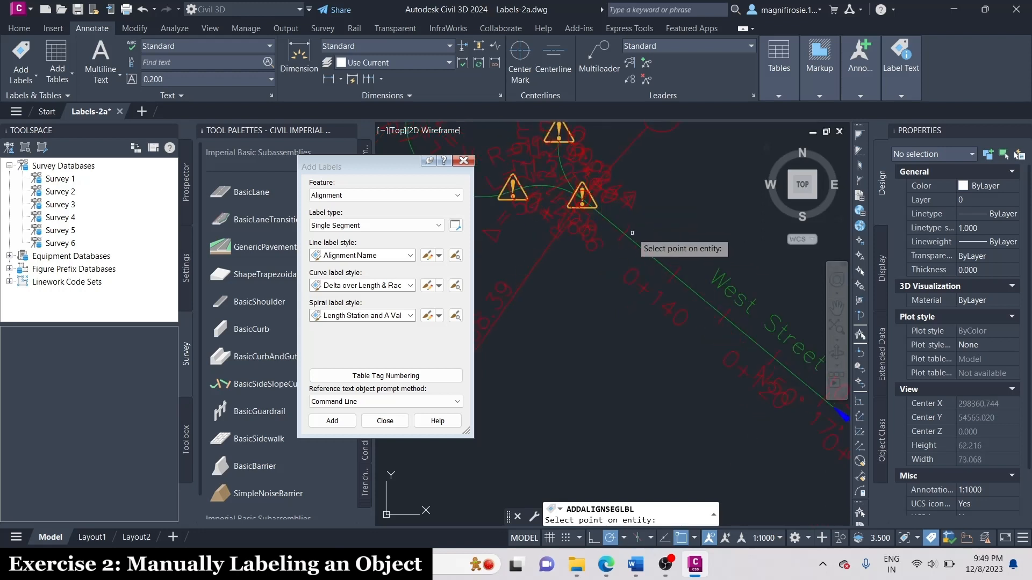
scroll(632, 233, "down", 3)
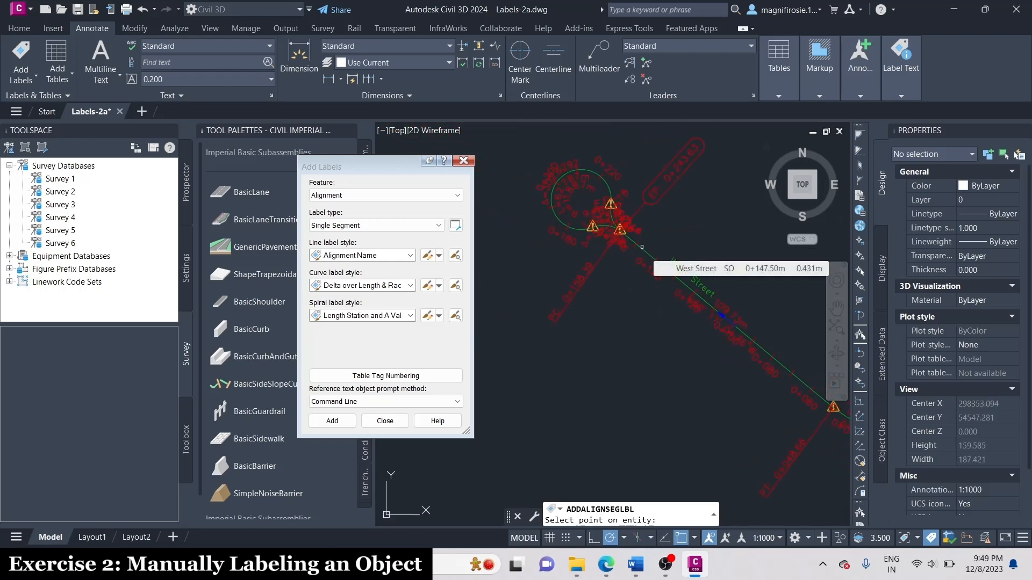
scroll(642, 247, "up", 3)
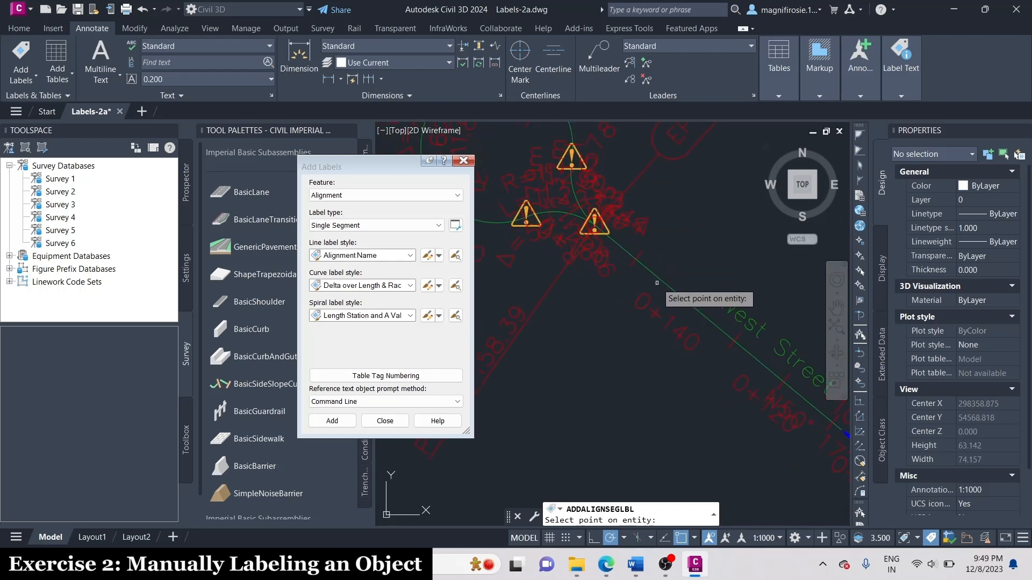
scroll(624, 249, "up", 2)
scroll(689, 307, "down", 3)
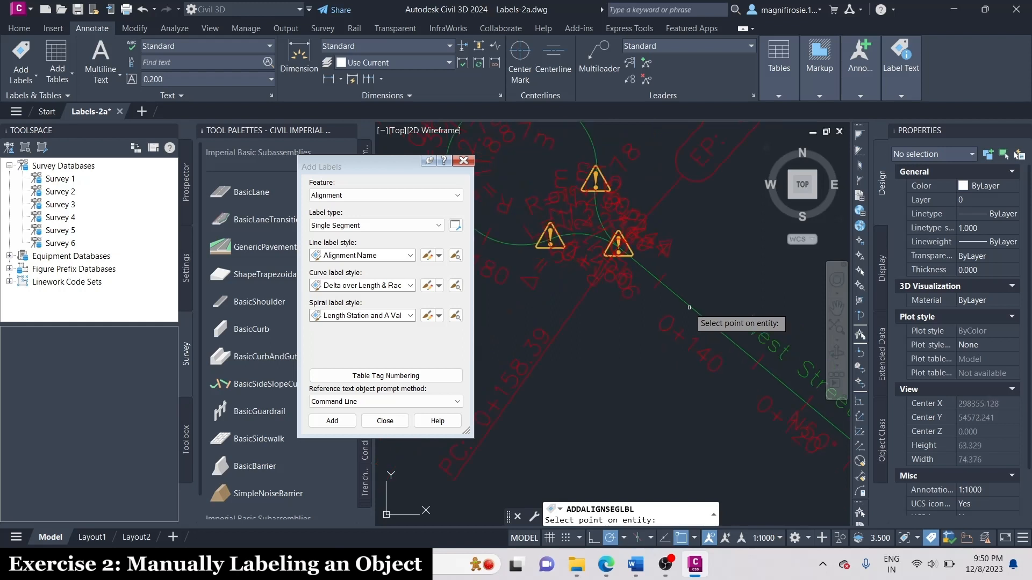
scroll(657, 265, "up", 2)
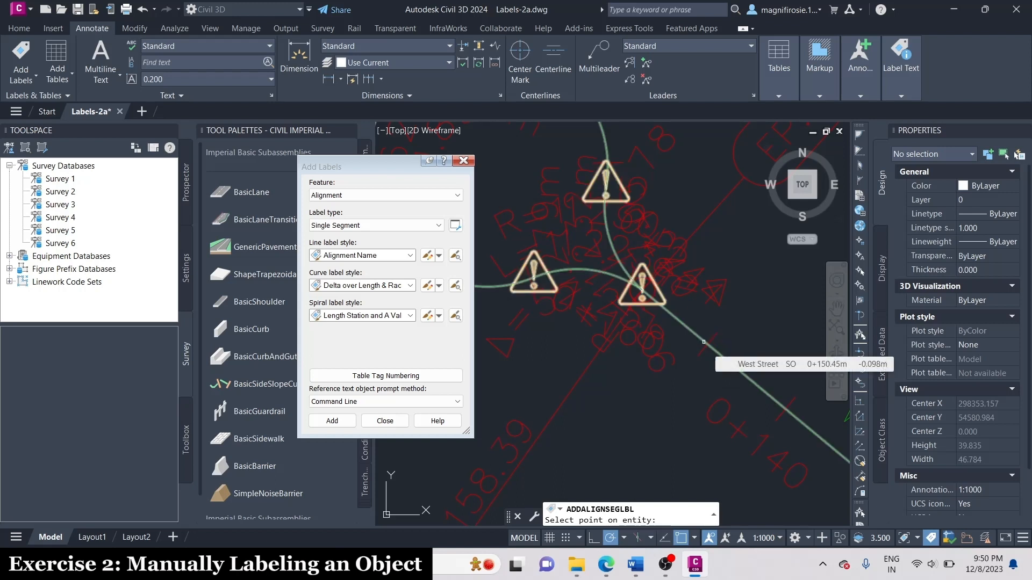
scroll(703, 342, "down", 8)
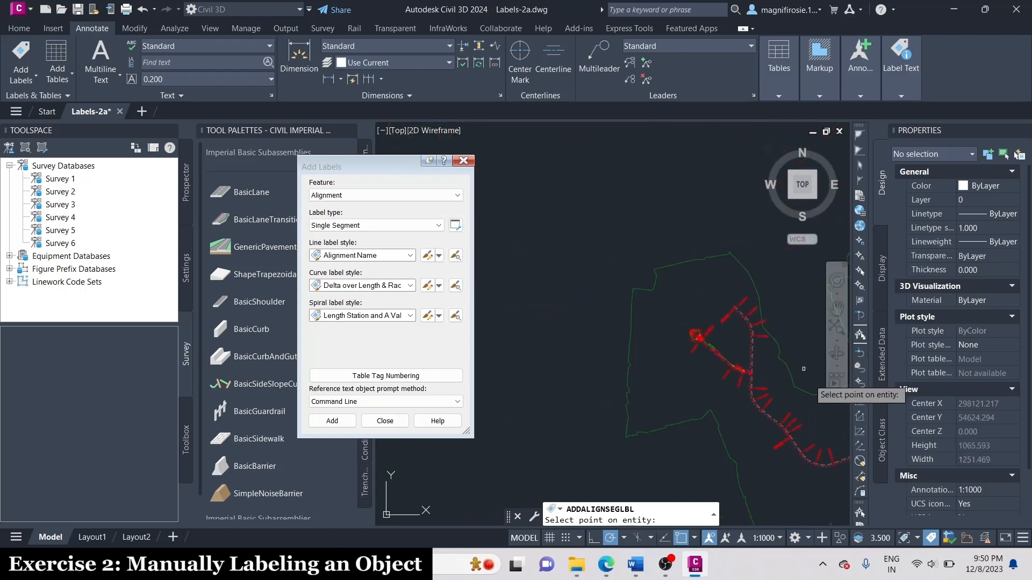
Place an alignment name label on the straight segment of Main Street at about station 0+150, north of the West Street intersection.
scroll(699, 215, "down", 3)
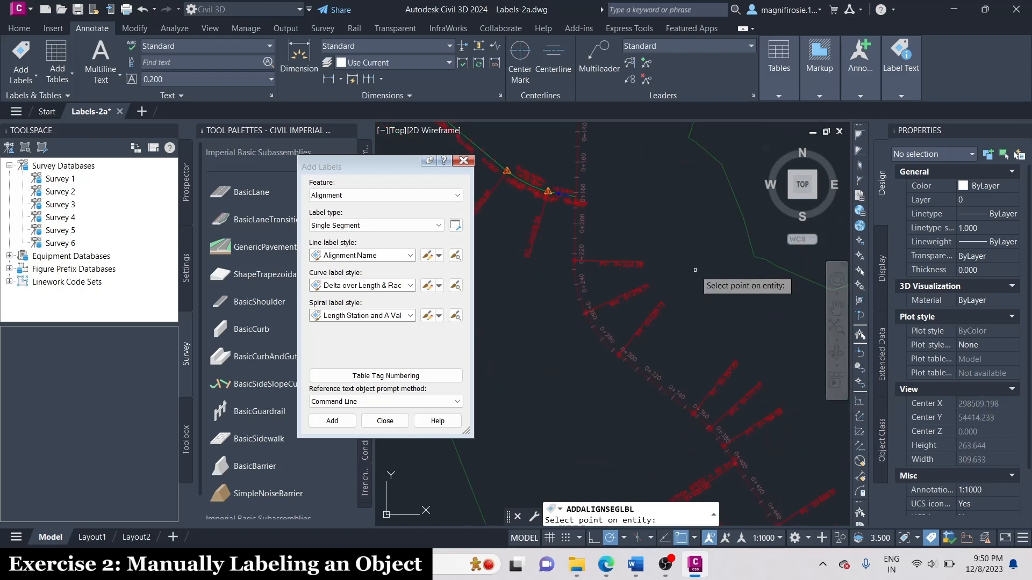
scroll(695, 270, "down", 3)
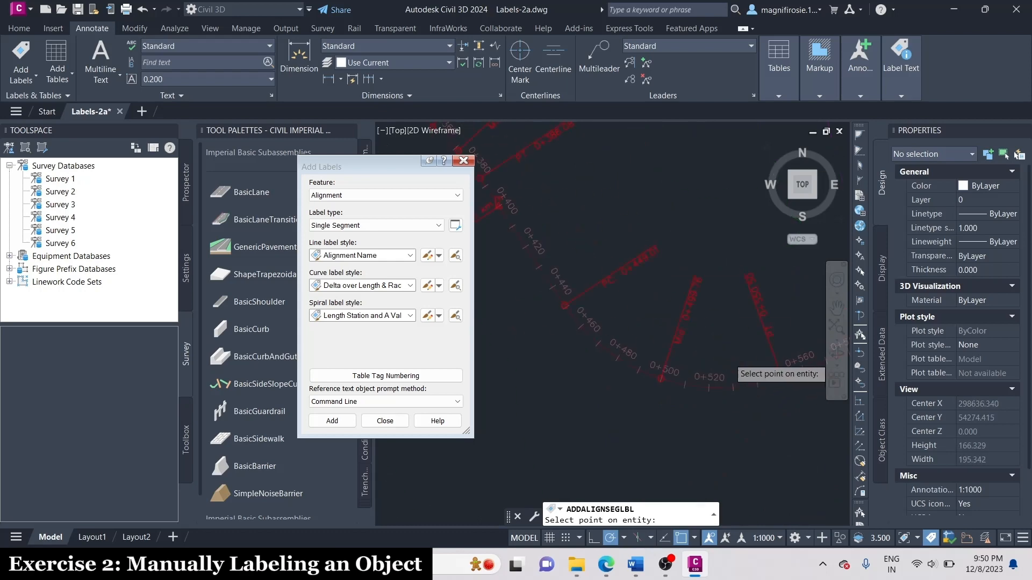
scroll(729, 357, "down", 5)
scroll(780, 242, "up", 7)
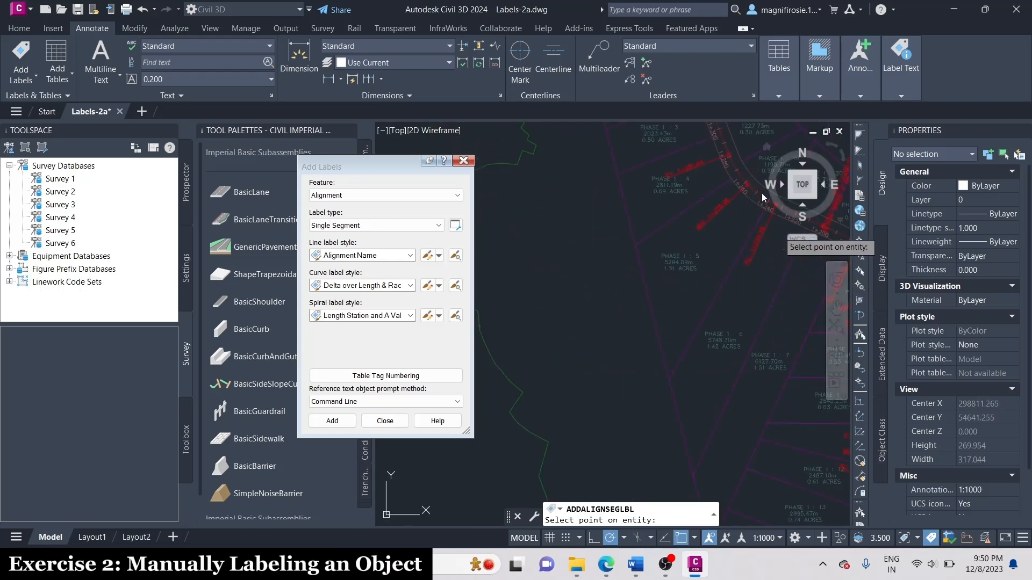
scroll(605, 417, "down", 5)
scroll(518, 405, "up", 9)
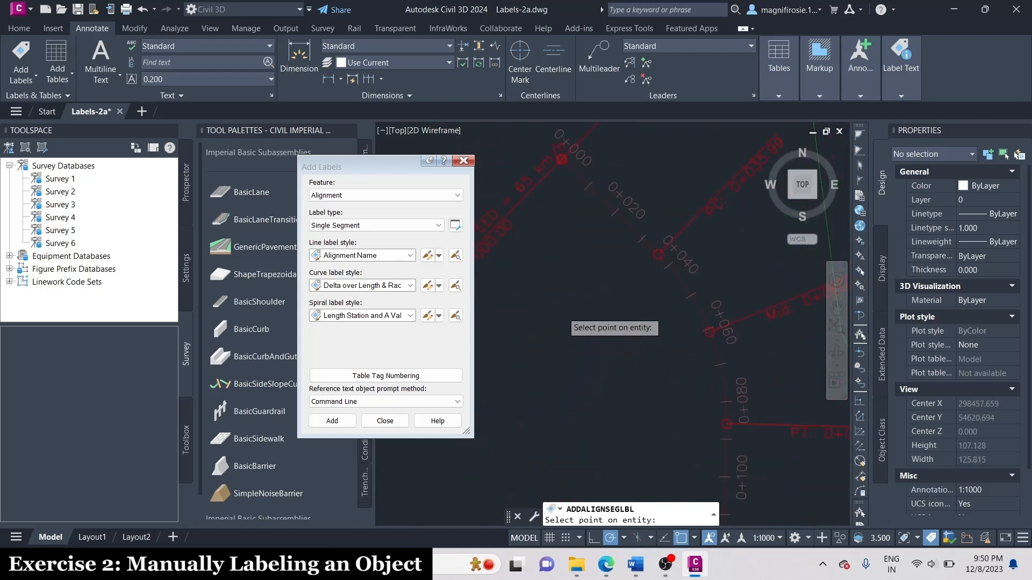
scroll(562, 312, "down", 2)
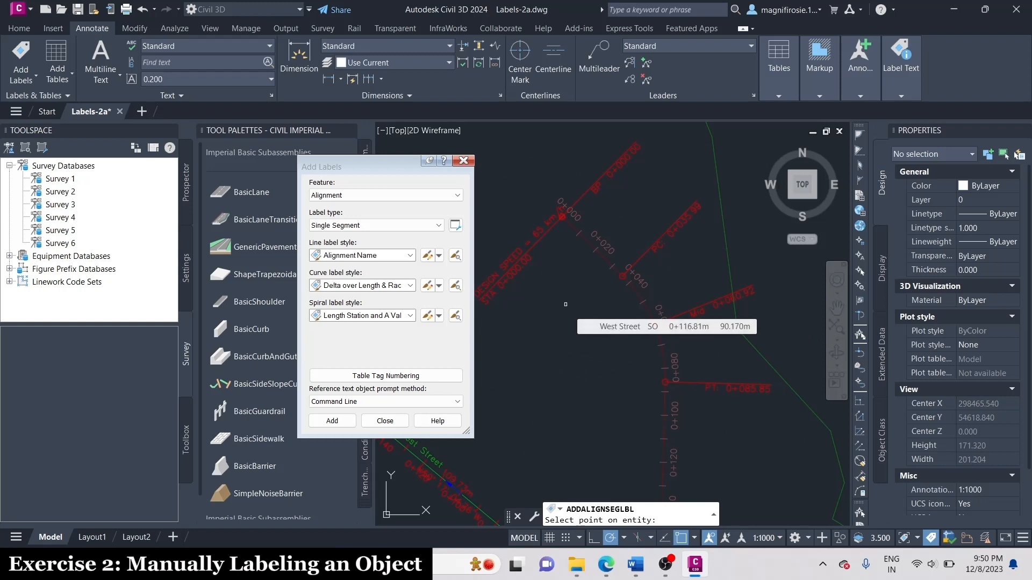
scroll(565, 304, "down", 4)
scroll(617, 446, "up", 4)
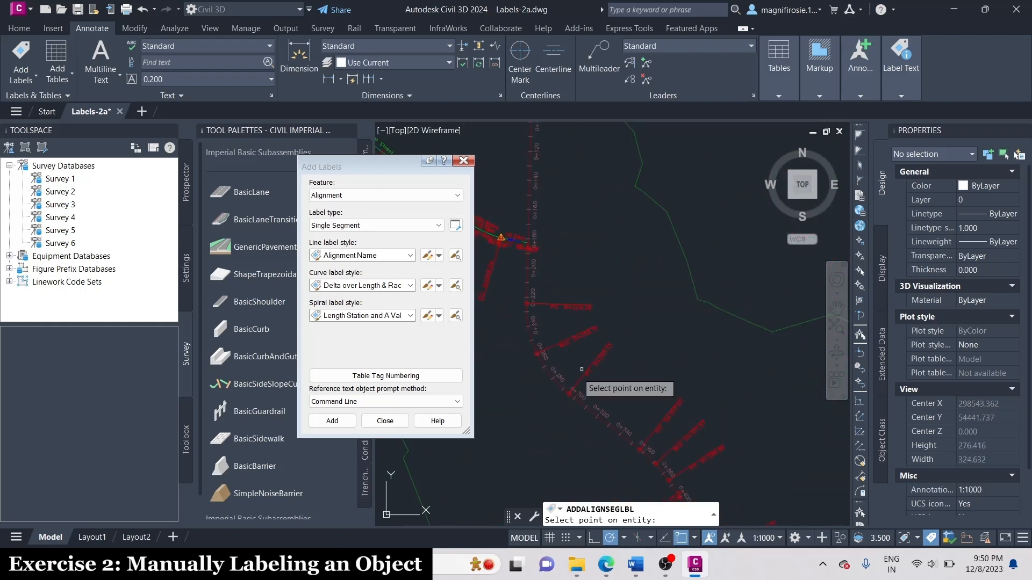
scroll(632, 367, "down", 3)
scroll(543, 167, "up", 3)
scroll(607, 279, "up", 4)
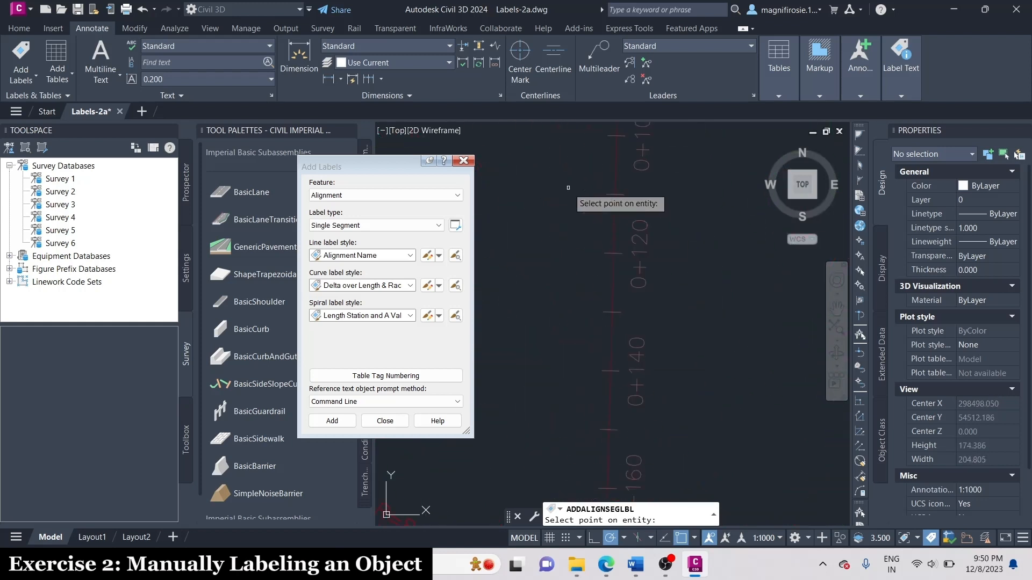
scroll(636, 304, "down", 2)
scroll(651, 220, "down", 2)
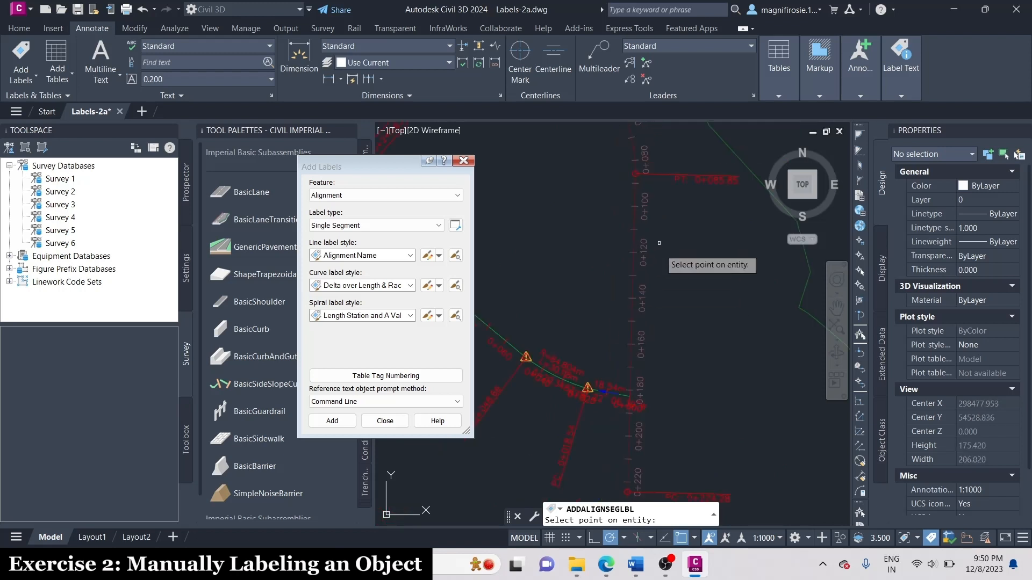
scroll(642, 325, "up", 4)
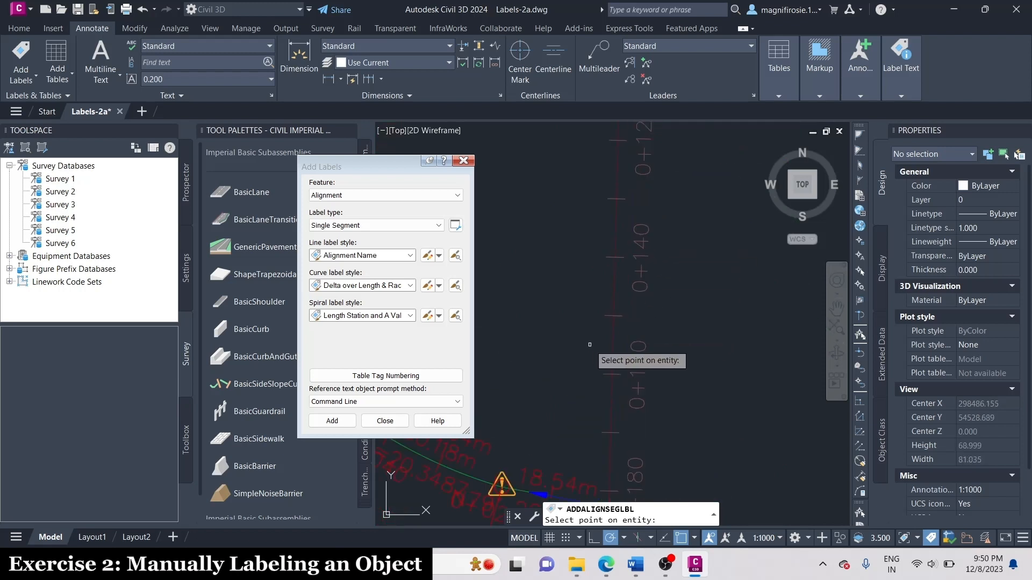
left_click(614, 316)
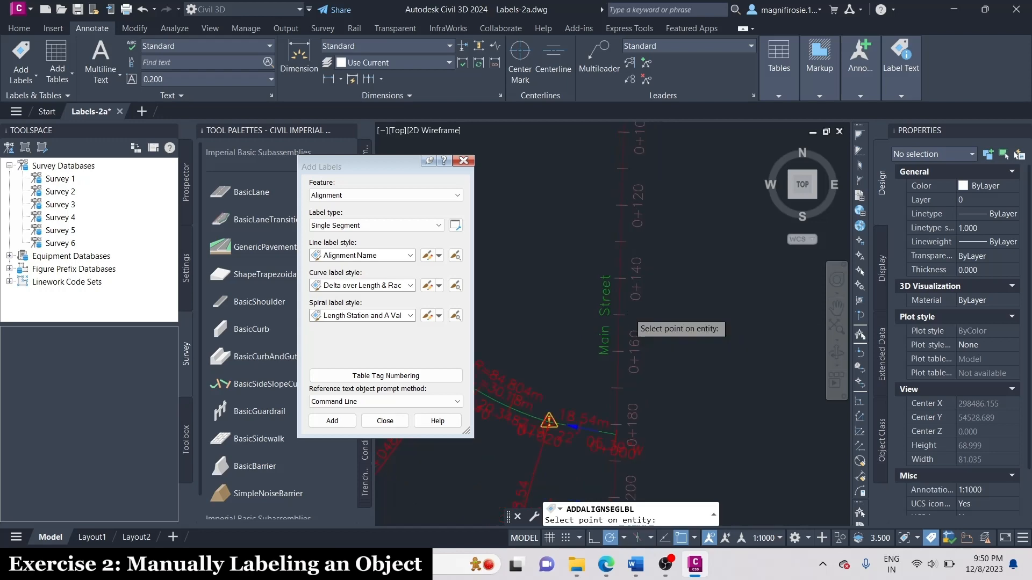
Place an alignment name label on the straight segment of East Street at about station 0+210.
scroll(672, 290, "down", 5)
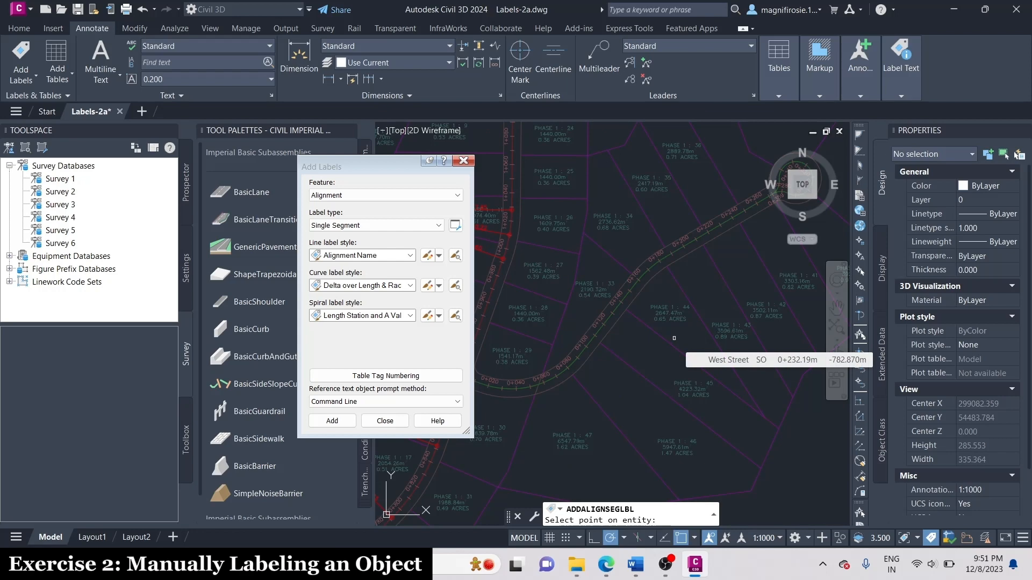
scroll(620, 277, "up", 2)
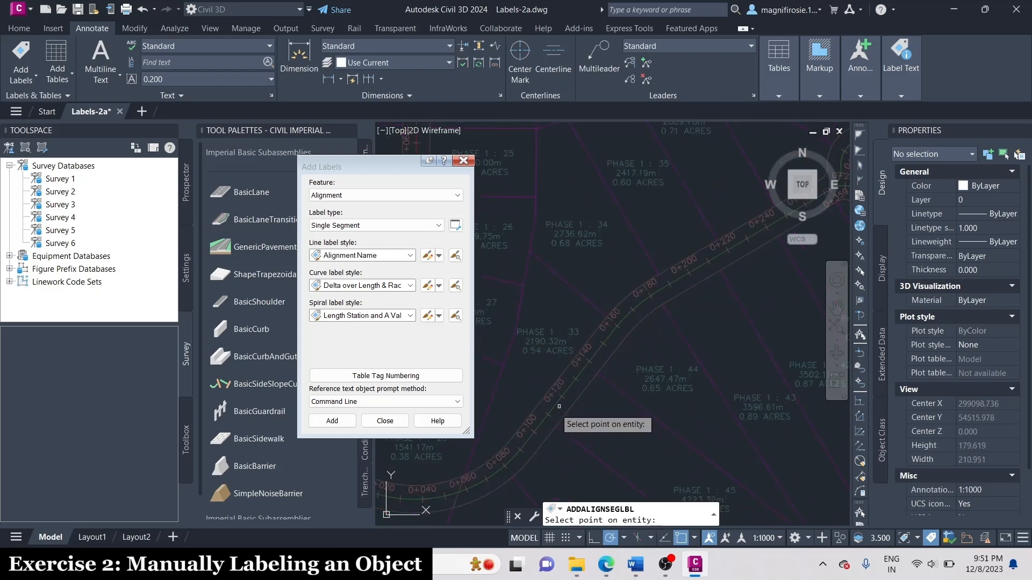
scroll(618, 326, "up", 4)
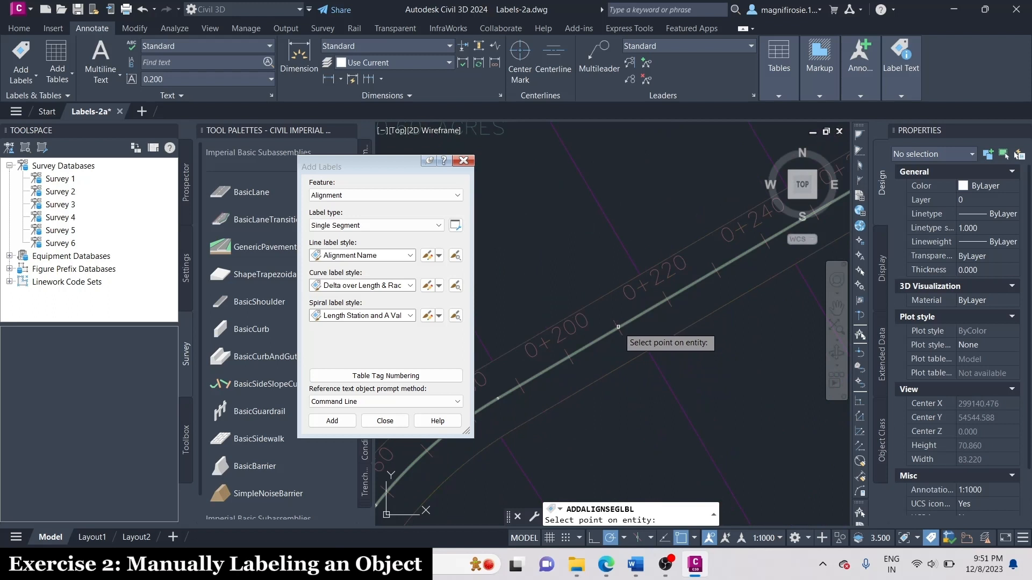
left_click(617, 326)
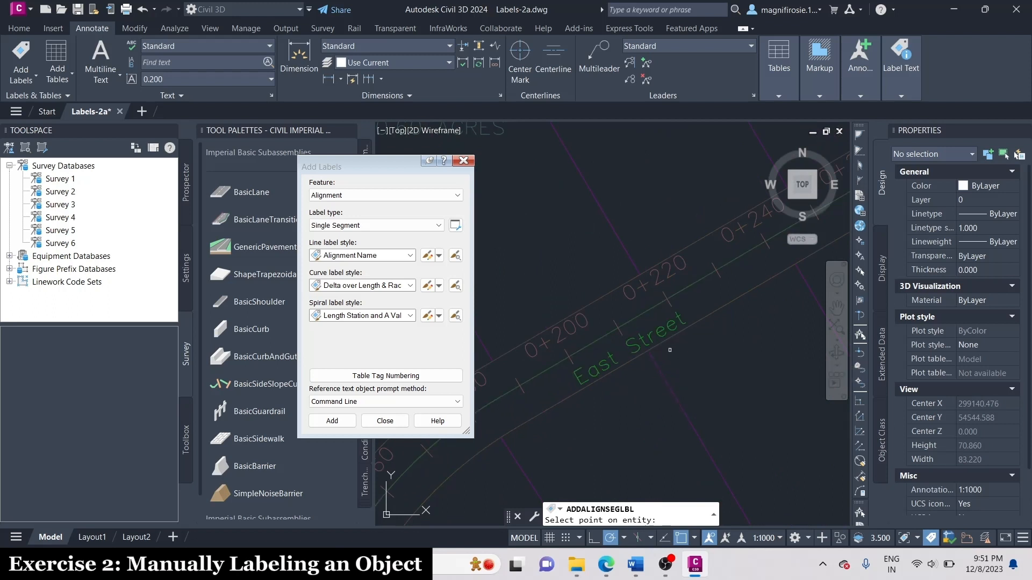
Add a Single Segment label with the Bearing over Distance line style to Main Street at about station 0+110.
left_click(379, 256)
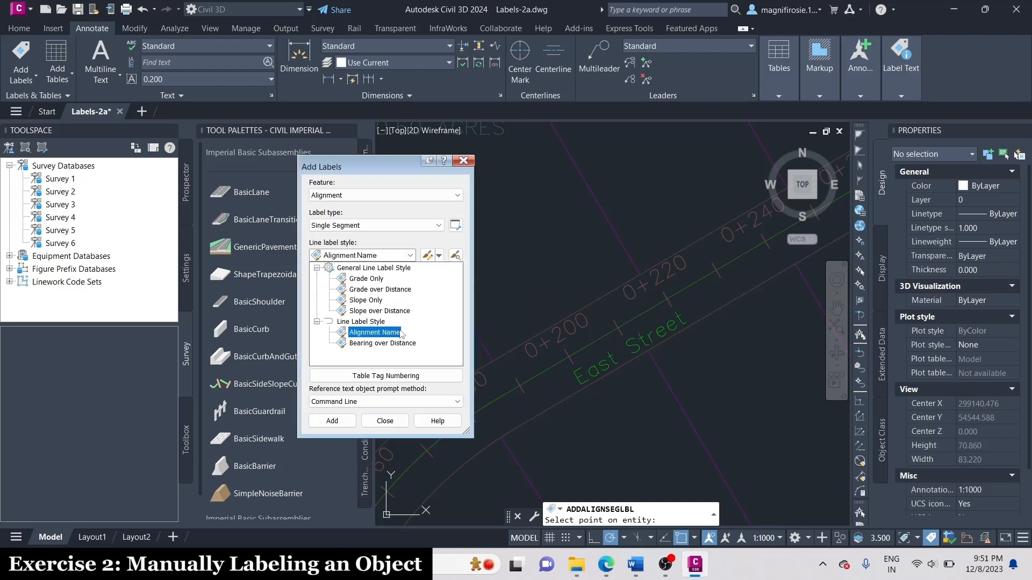
left_click(395, 344)
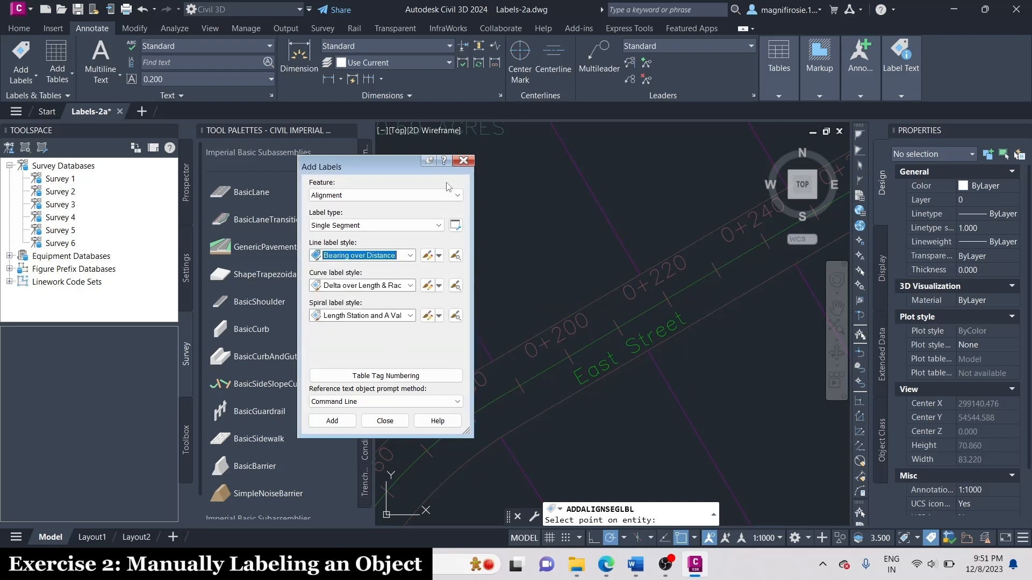
left_click(331, 421)
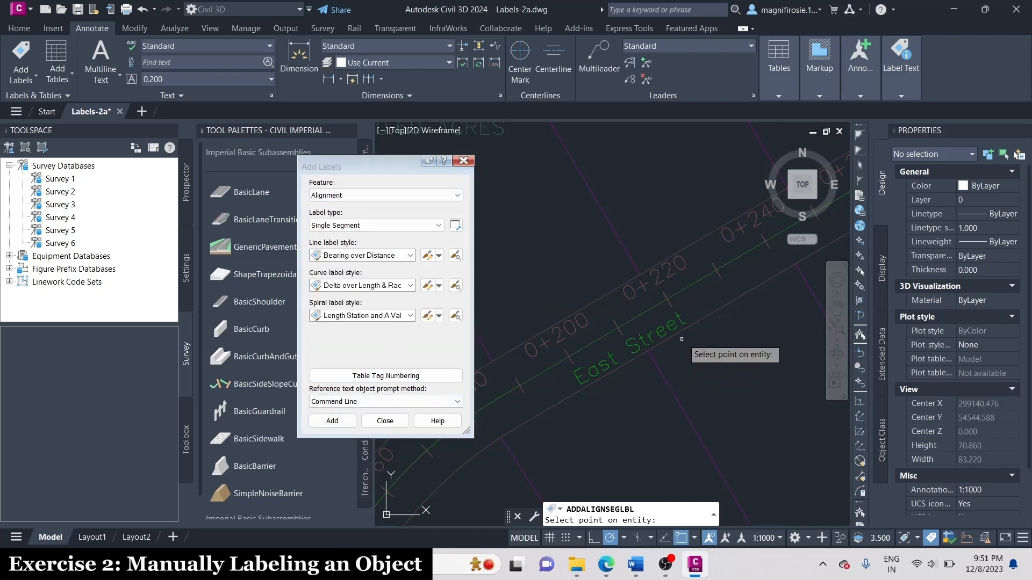
scroll(795, 360, "down", 6)
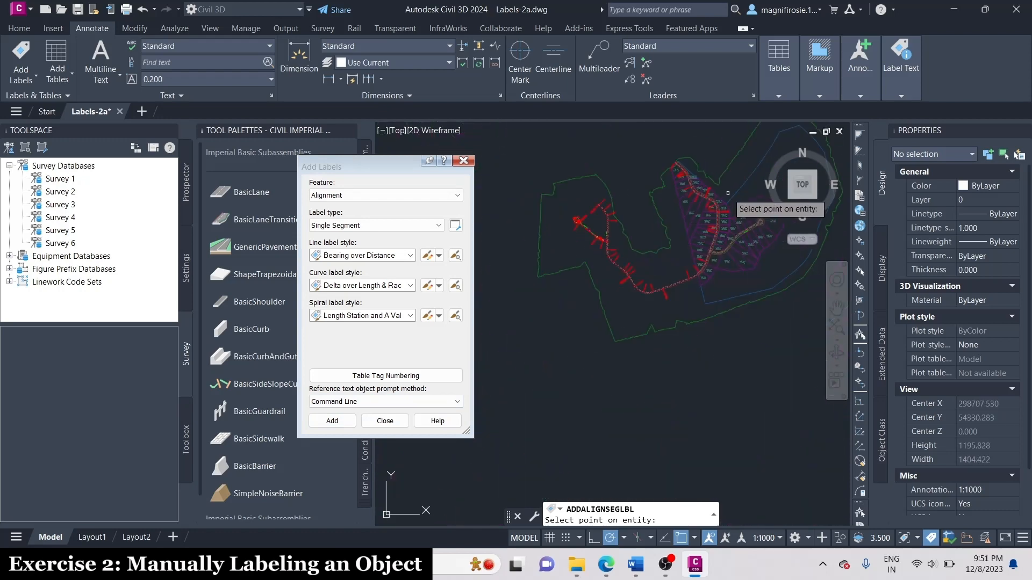
scroll(664, 290, "up", 5)
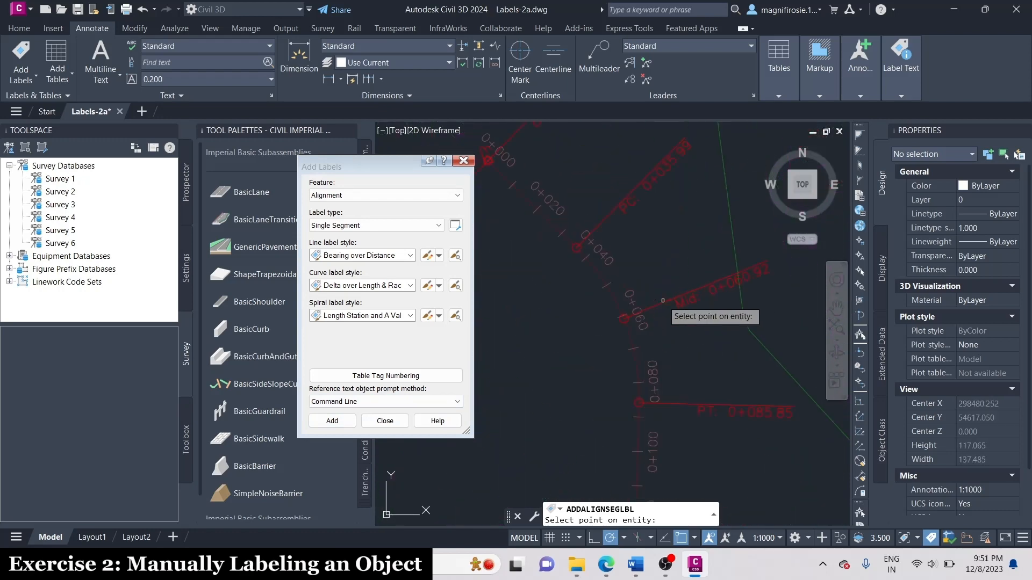
scroll(608, 140, "down", 2)
scroll(638, 392, "up", 2)
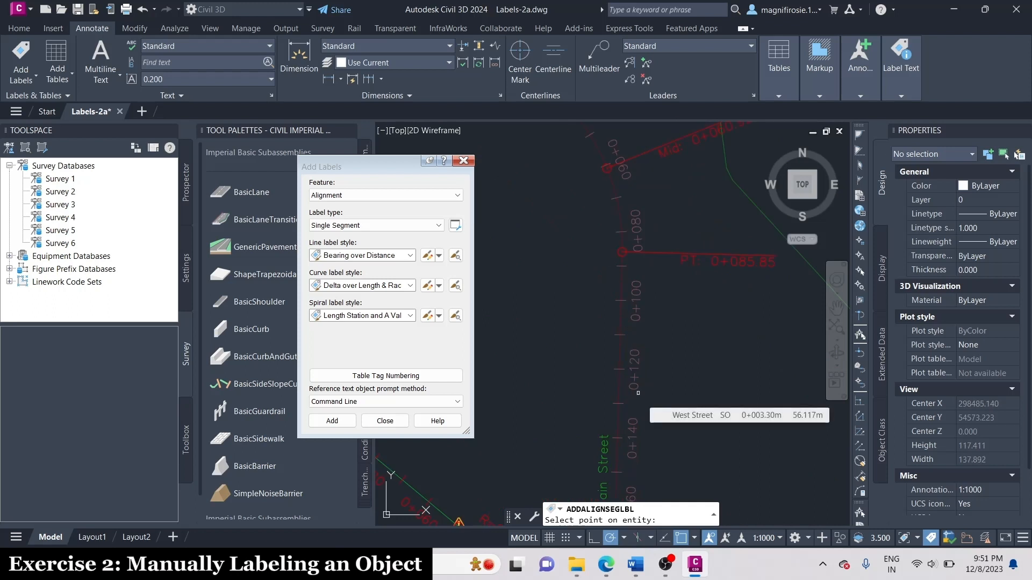
scroll(640, 347, "up", 2)
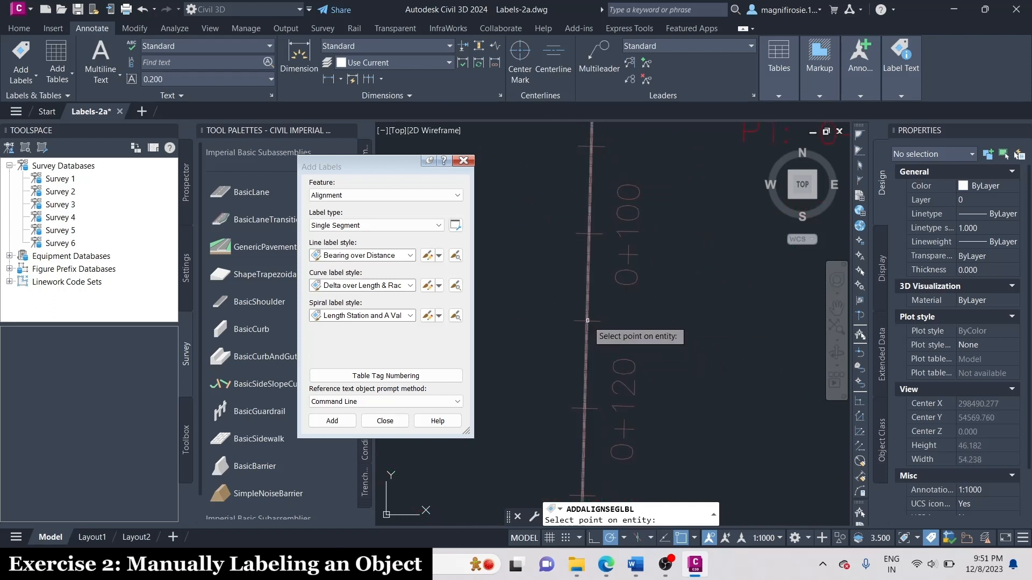
scroll(658, 274, "down", 3)
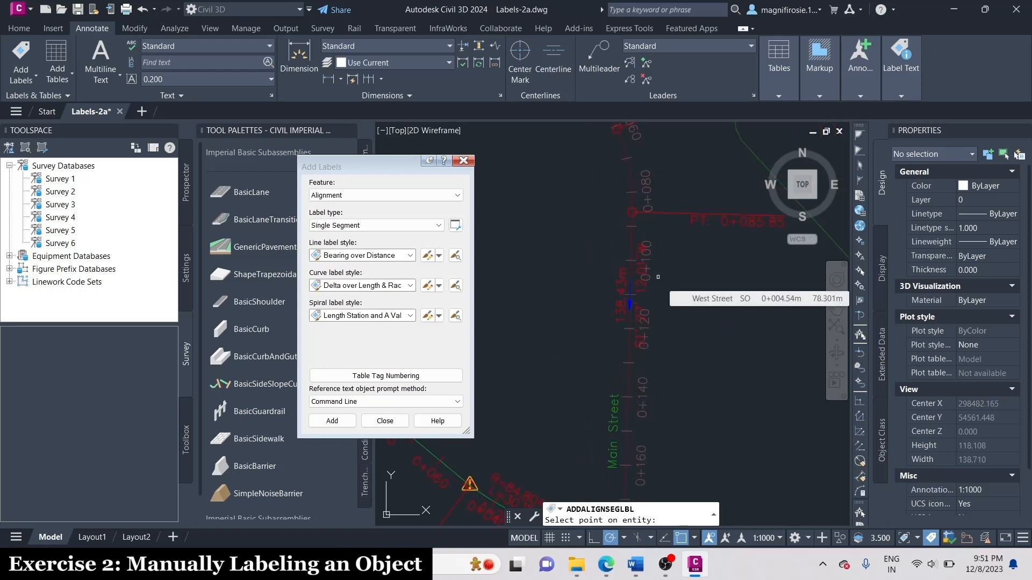
Switch the label feature to Parcel, then close the Add Labels dialog and end the labelling command.
left_click(390, 194)
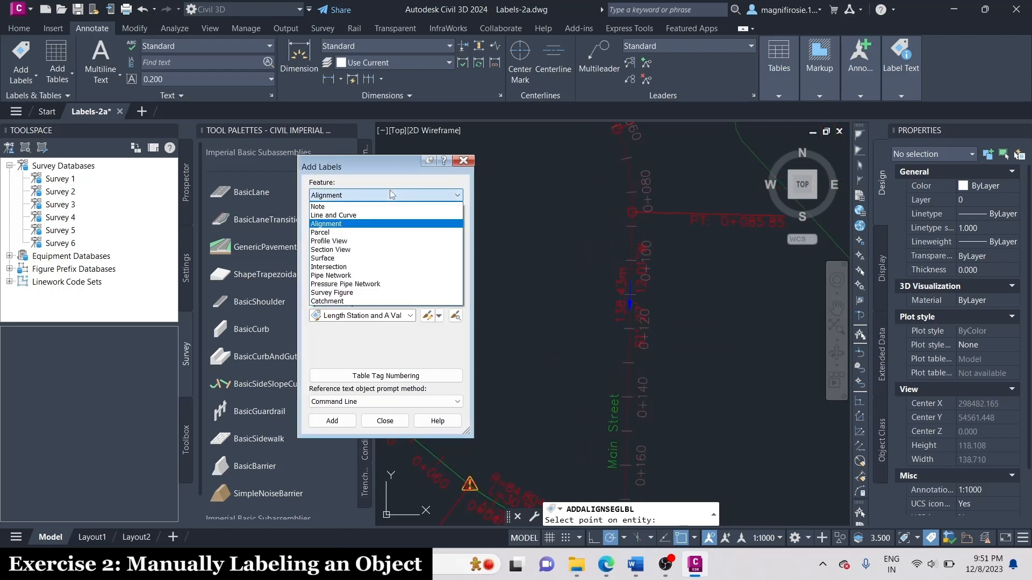
left_click(363, 232)
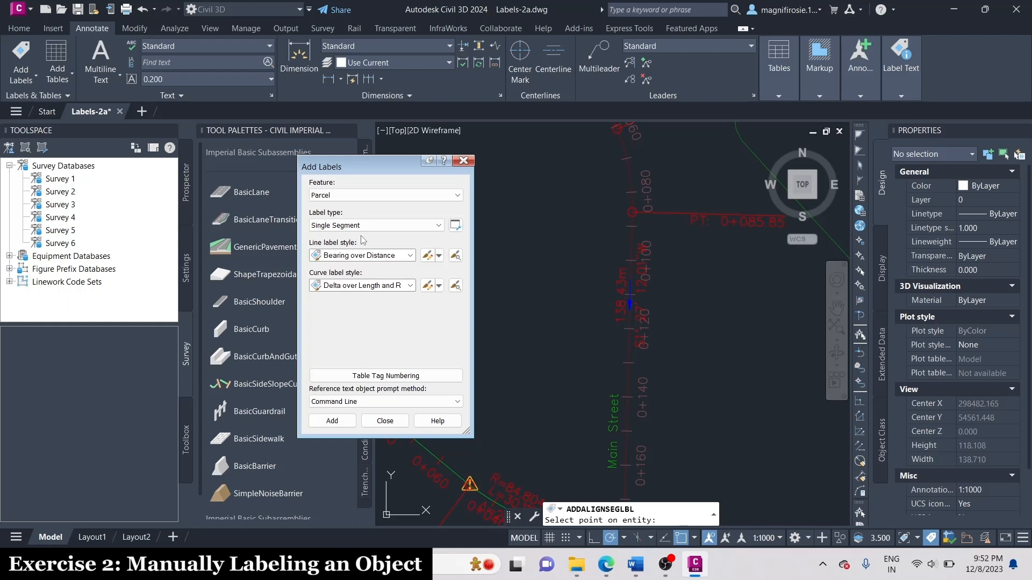
scroll(722, 247, "down", 6)
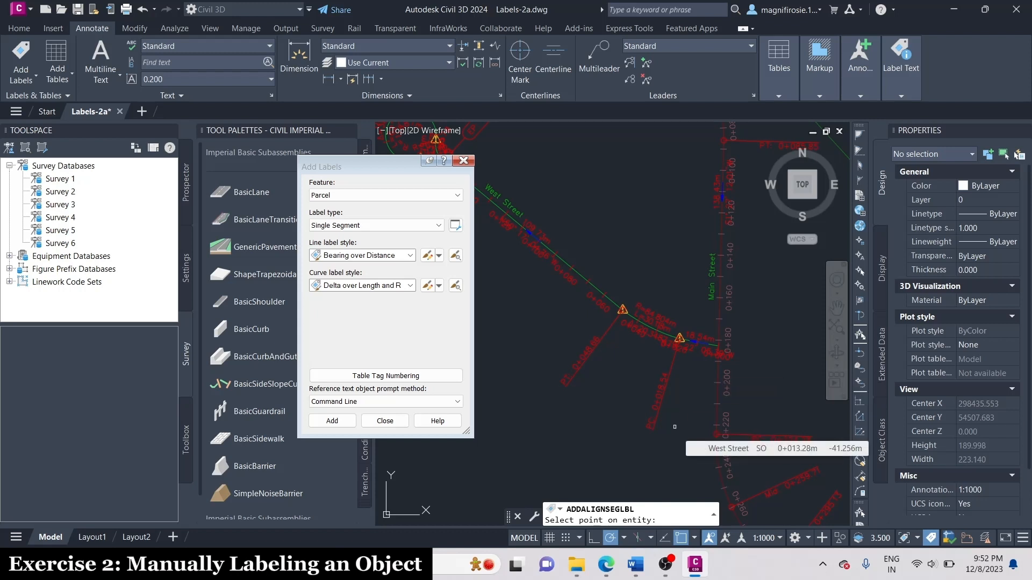
left_click(385, 421)
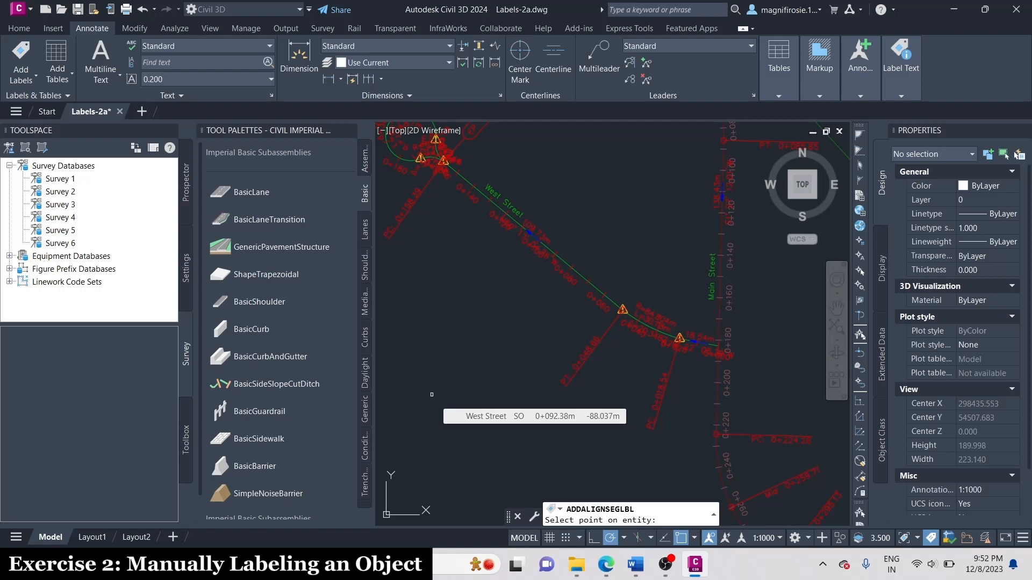
key("Escape")
key("Escape")
key("Escape")
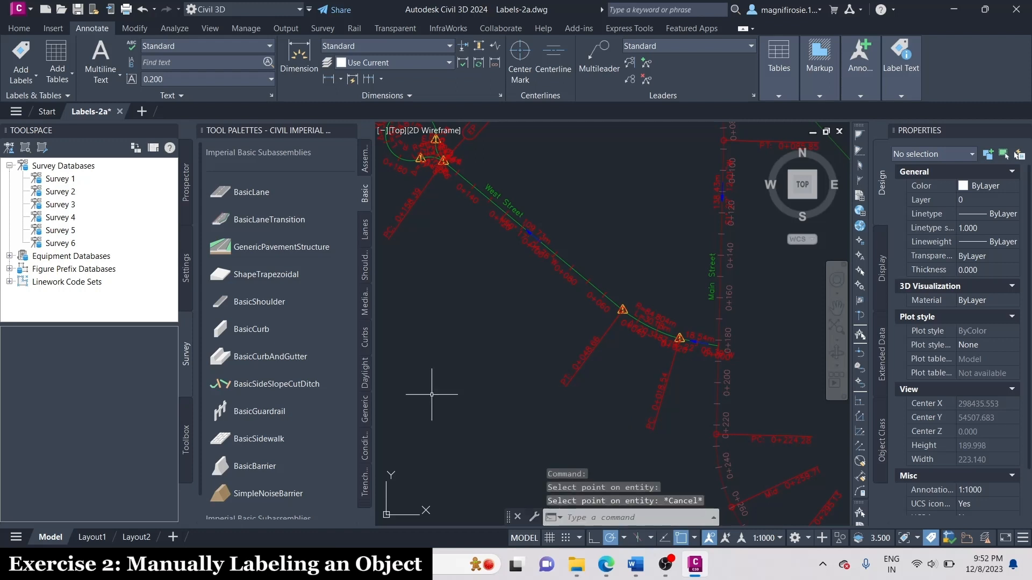
scroll(616, 399, "down", 2)
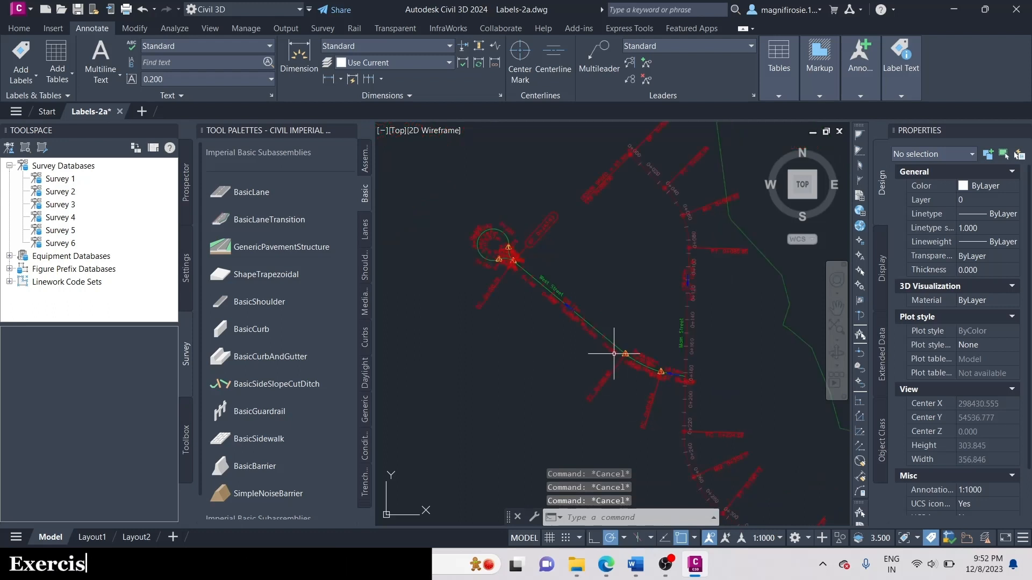
scroll(591, 253, "up", 2)
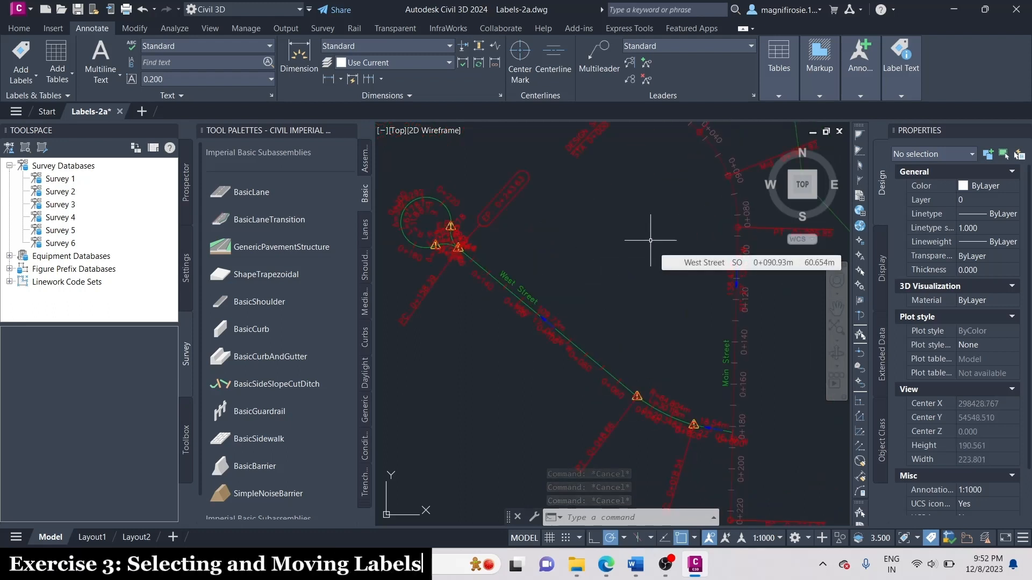
Select the West Street alignment, then the Main Street design speed label group at station 0+400, clearing the selection after each.
left_click(578, 347)
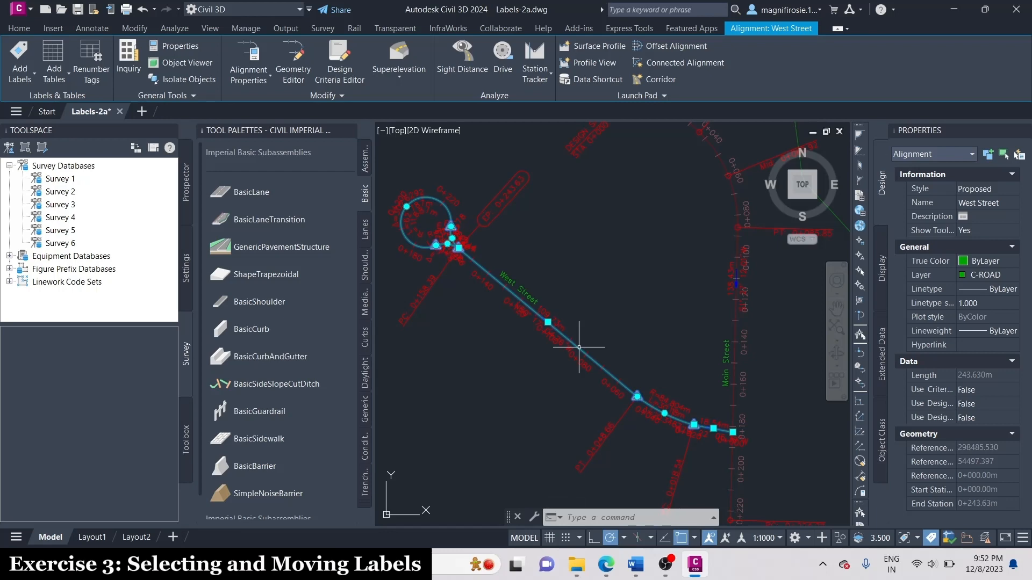
key("Escape")
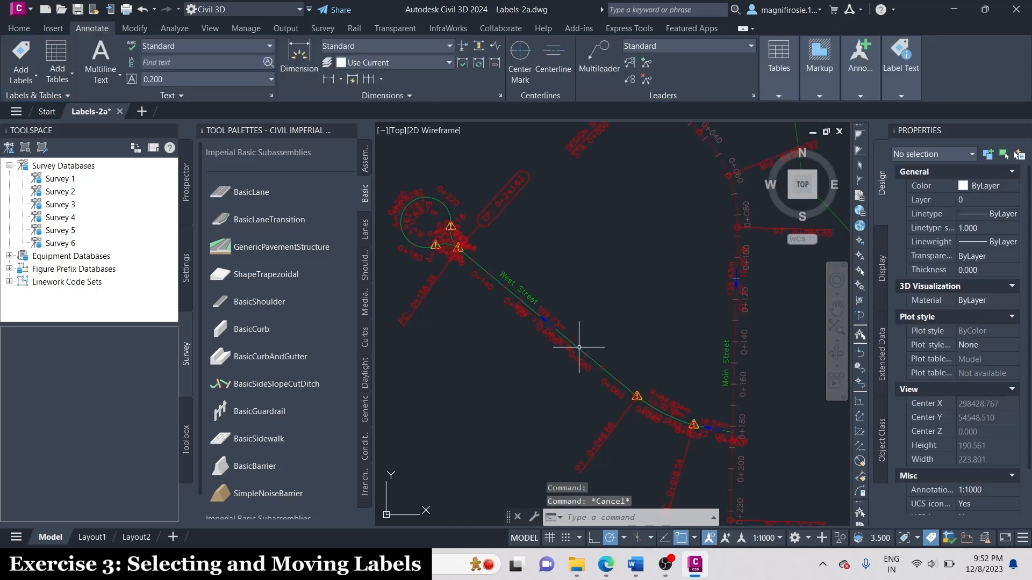
scroll(572, 345, "down", 3)
scroll(679, 406, "up", 3)
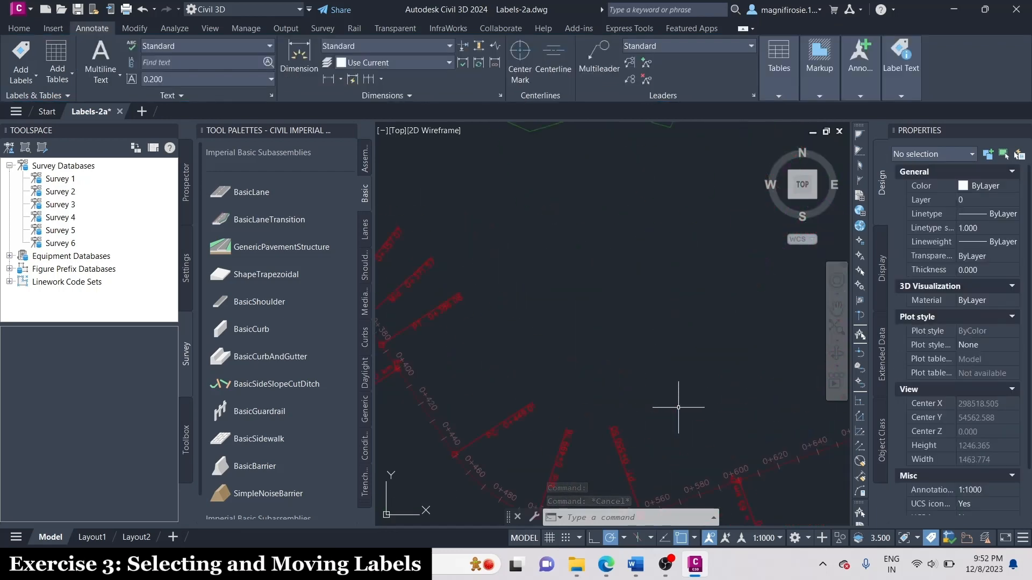
scroll(439, 398, "up", 6)
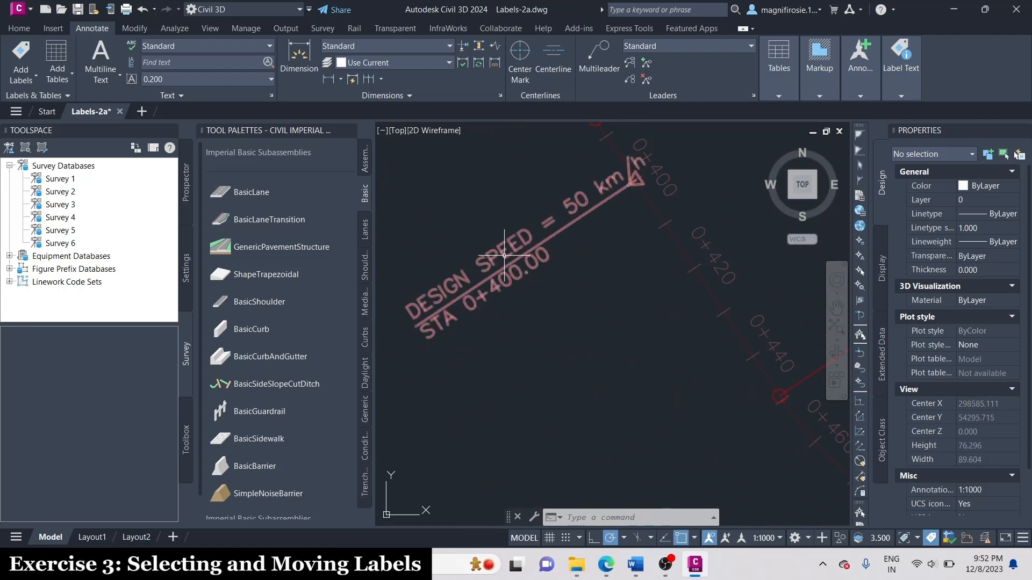
scroll(503, 258, "down", 6)
scroll(513, 216, "up", 2)
left_click(495, 294)
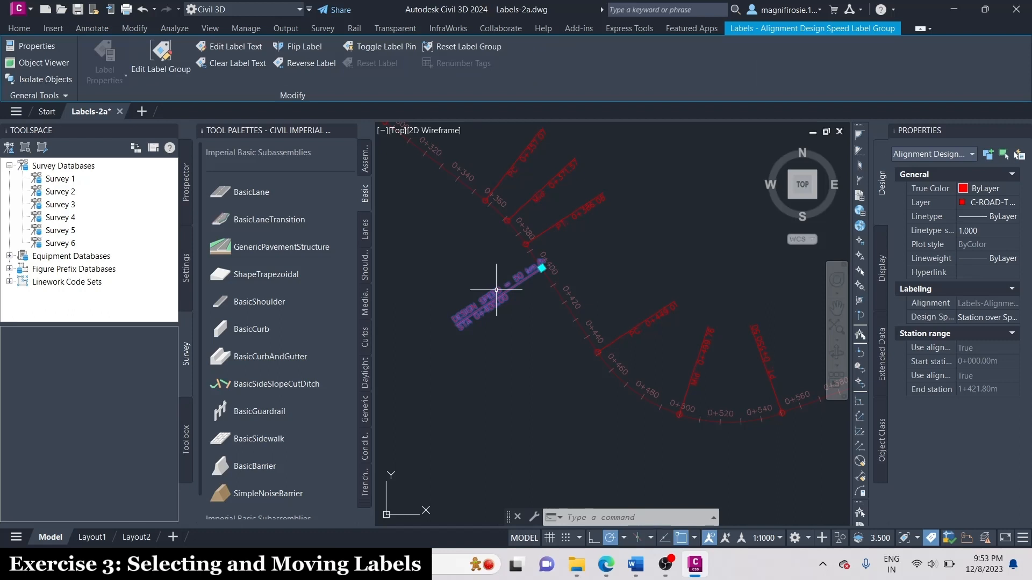
key("Escape")
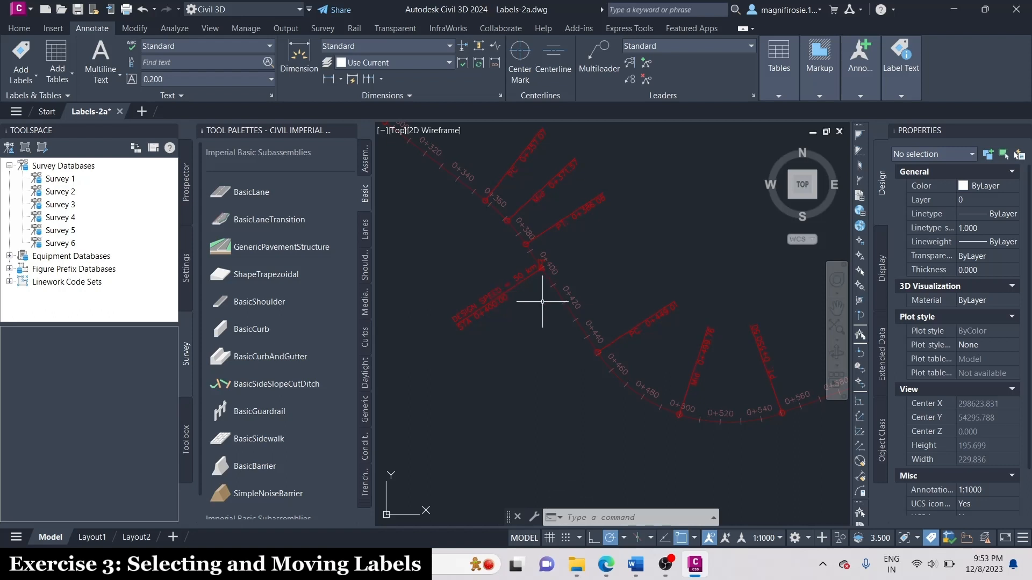
Move the bearing and distance label of West Street's long straight segment into the open area southwest of the line, with a leader.
scroll(599, 333, "down", 4)
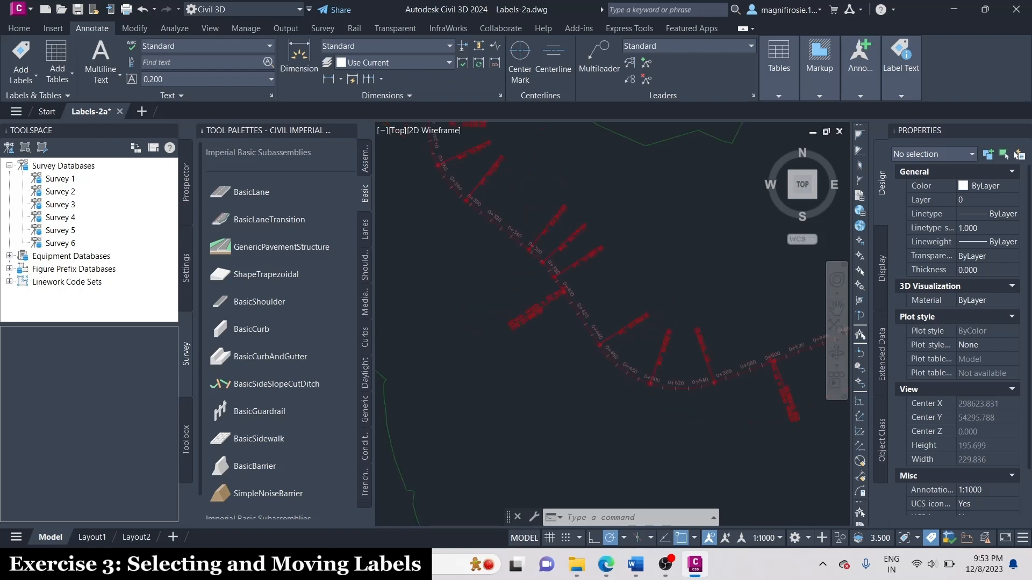
scroll(525, 212, "up", 6)
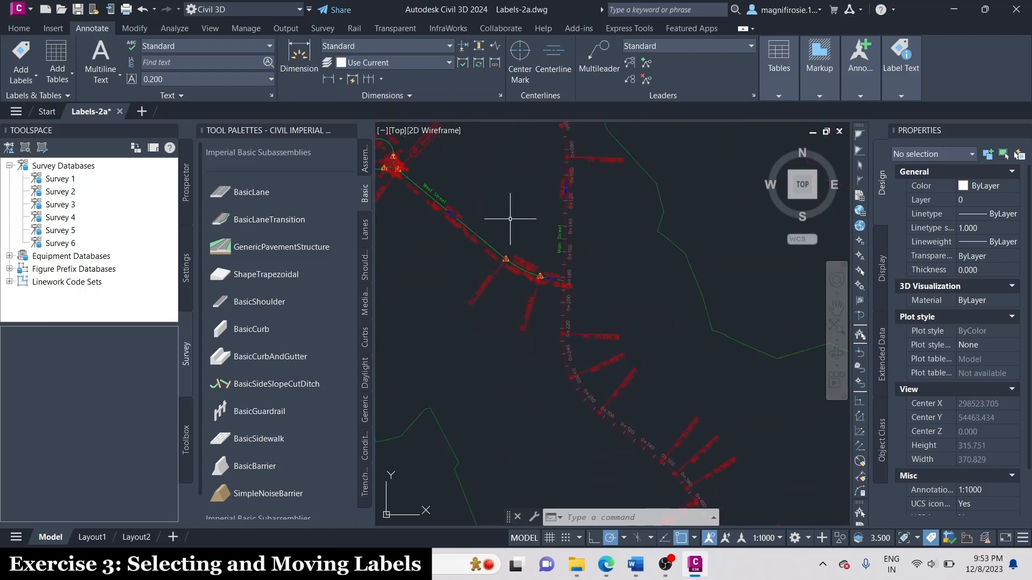
scroll(560, 166, "down", 2)
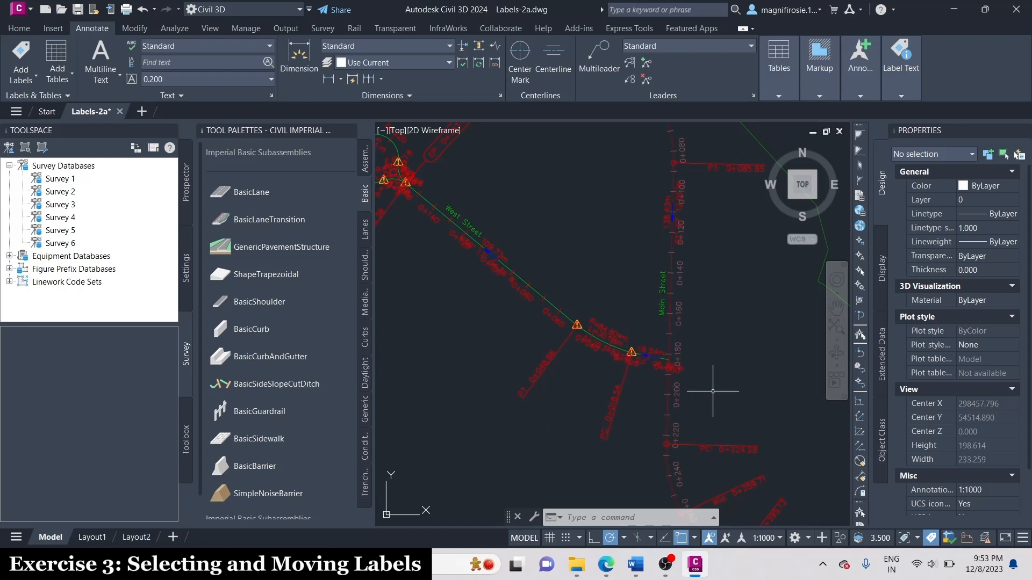
scroll(712, 392, "down", 2)
scroll(638, 306, "up", 3)
scroll(592, 270, "down", 1)
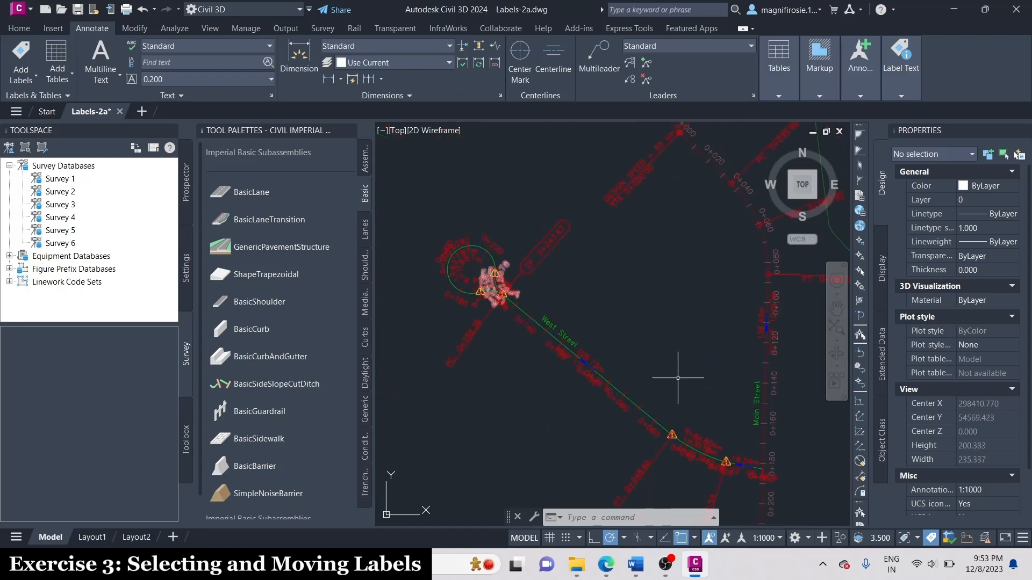
scroll(553, 346, "up", 2)
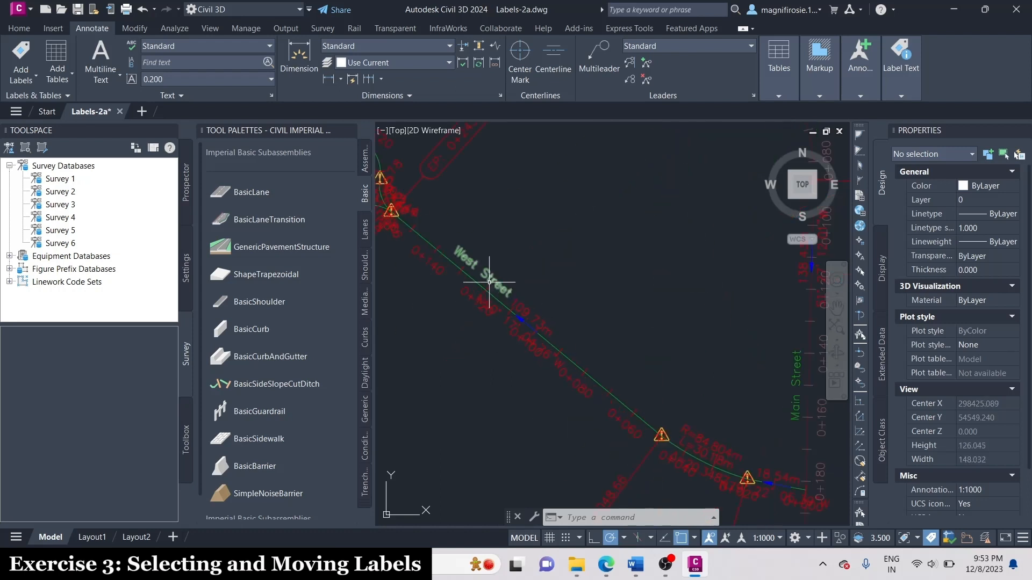
scroll(534, 350, "up", 2)
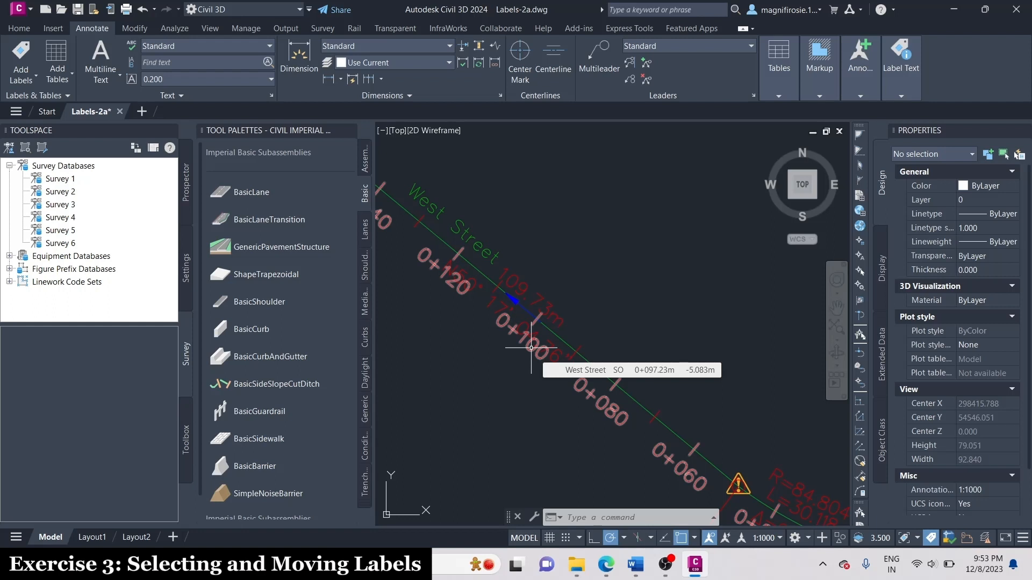
left_click(504, 305)
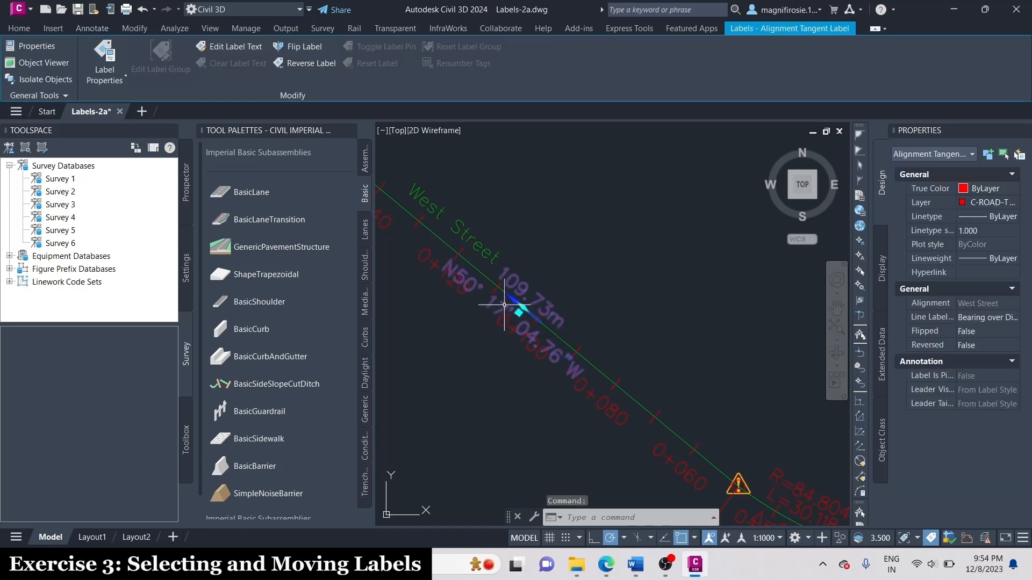
left_click(518, 312)
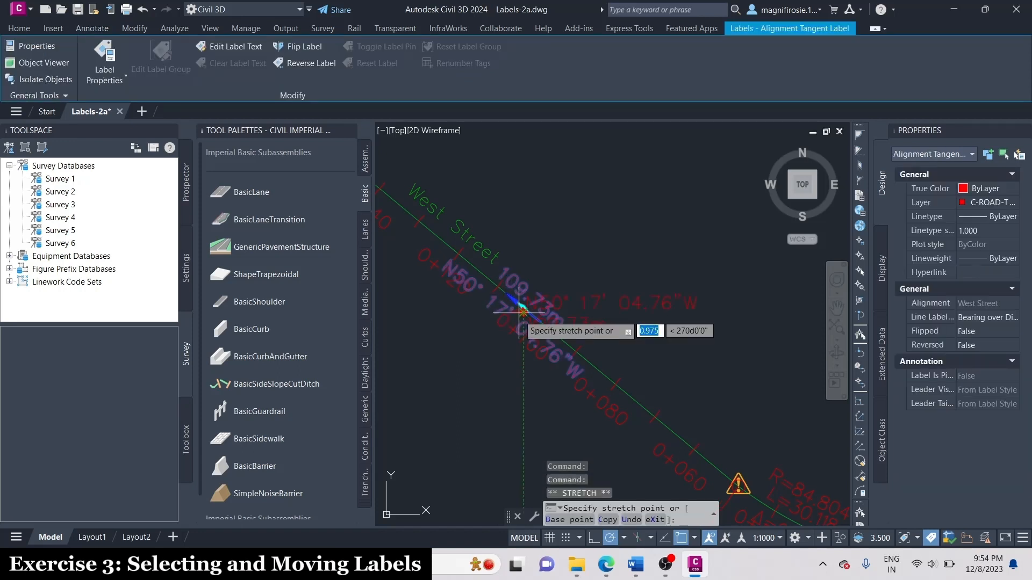
scroll(518, 313, "down", 5)
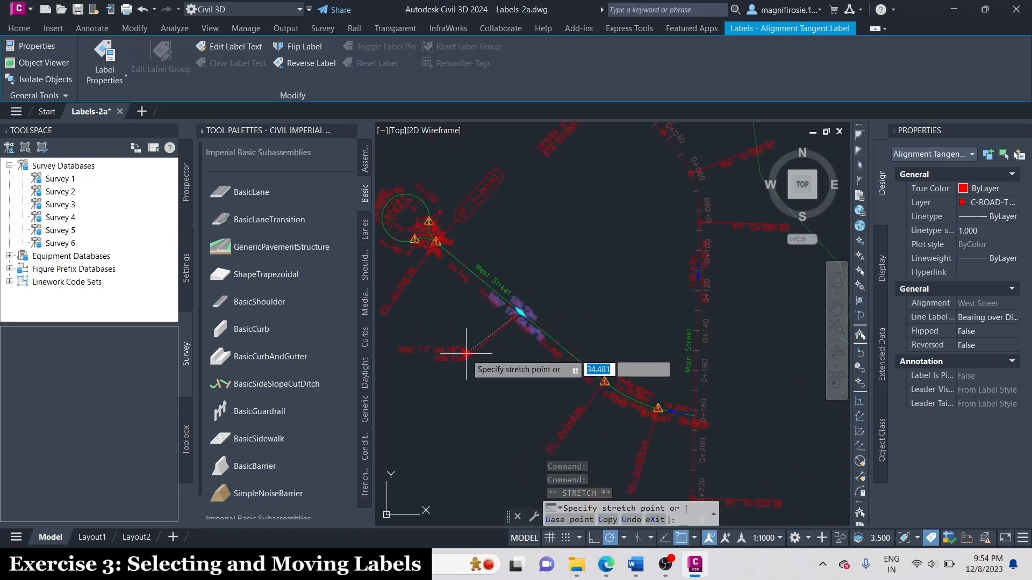
left_click(466, 368)
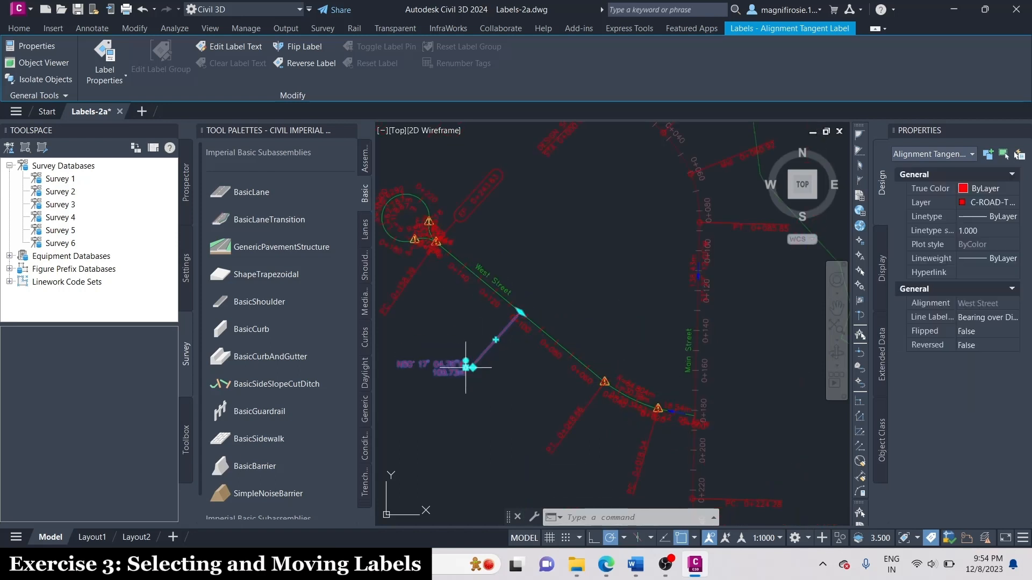
scroll(417, 390, "up", 2)
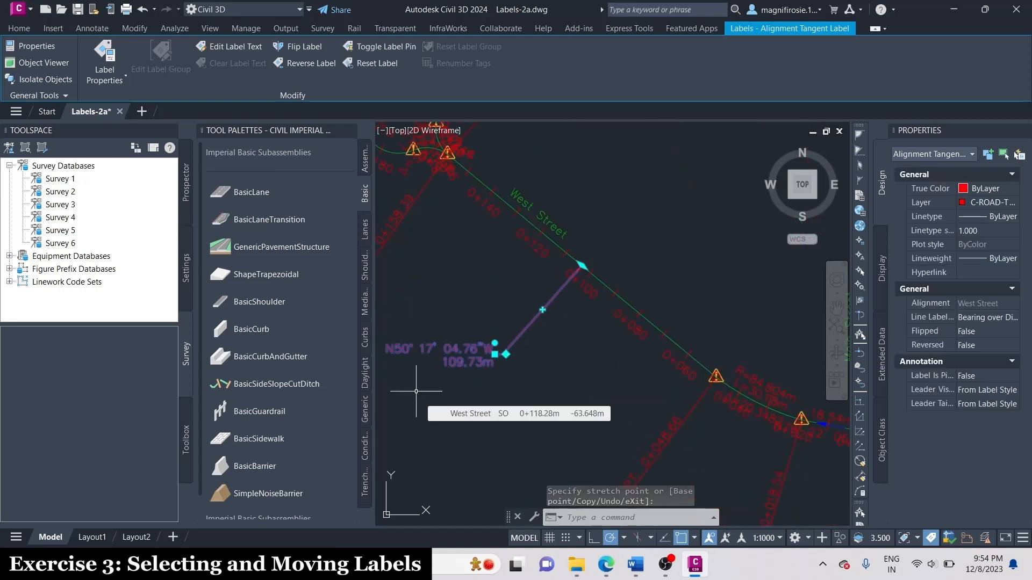
key("Escape")
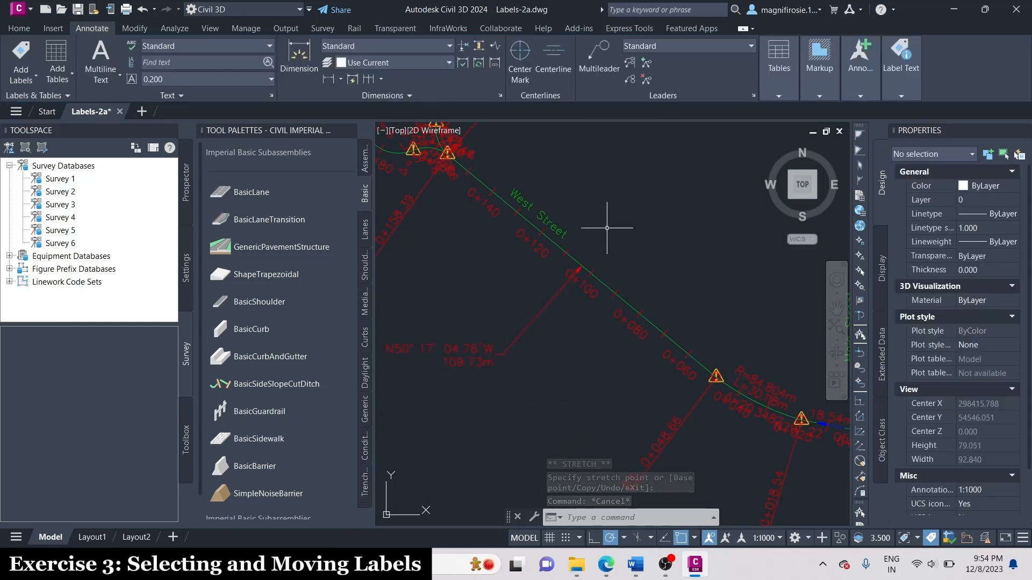
Slide the West Street name label southeast along the alignment to where the bearing label's leader meets the line.
left_click(546, 218)
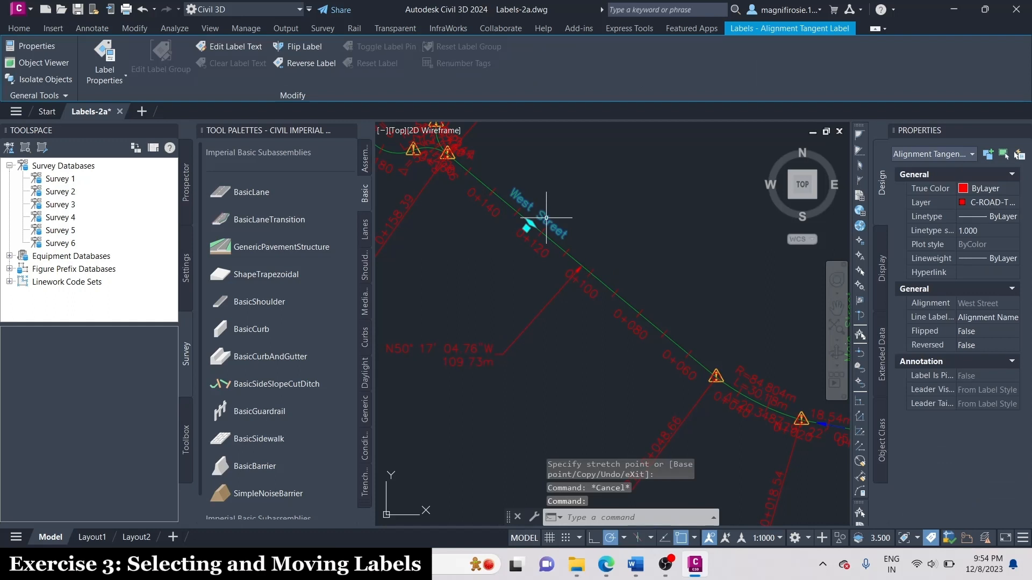
left_click(527, 227)
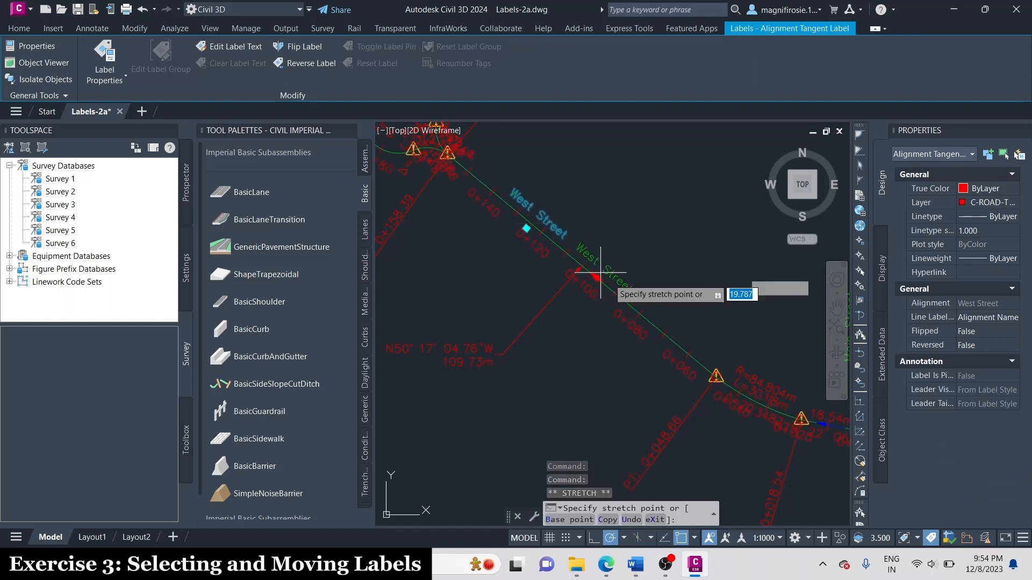
left_click(581, 265)
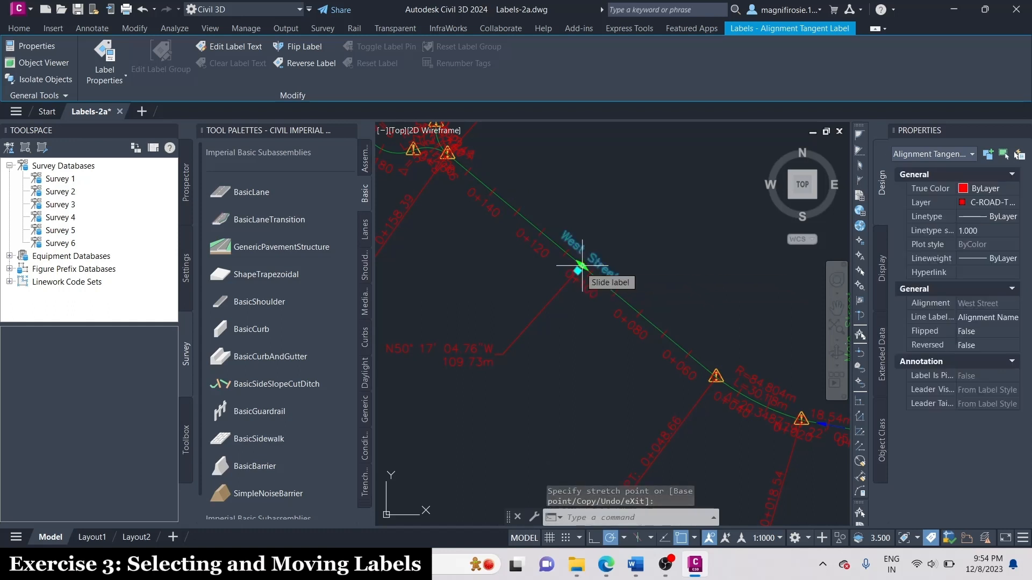
key("Escape")
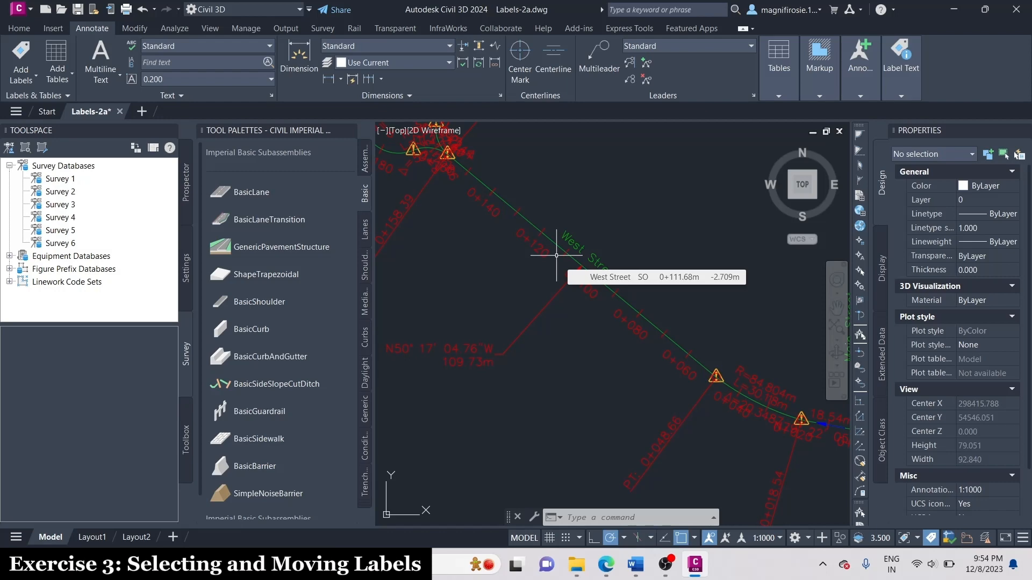
Move the curve label of West Street's large cul-de-sac curve into the open area northwest of the circle.
scroll(556, 255, "down", 4)
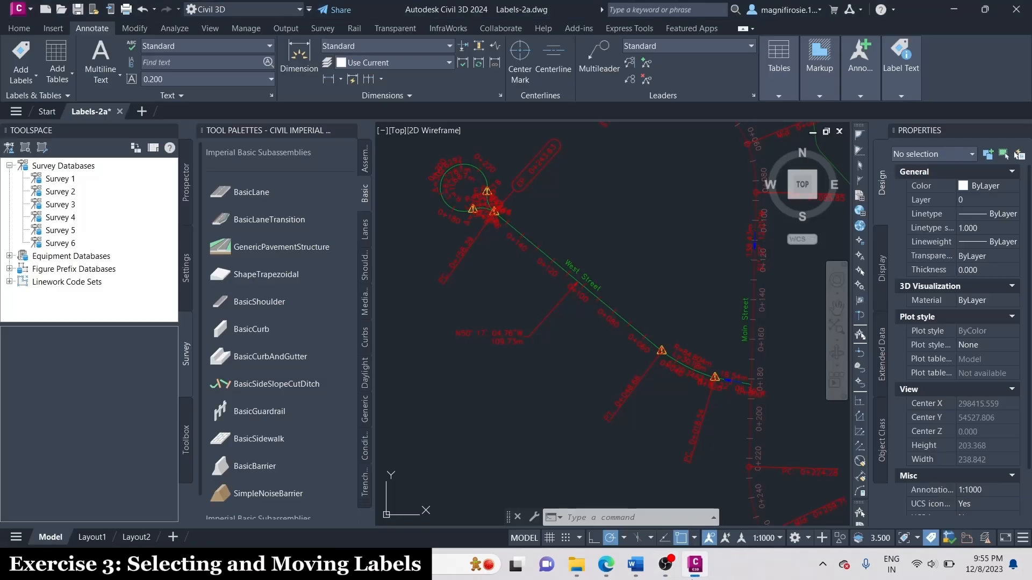
scroll(740, 356, "down", 2)
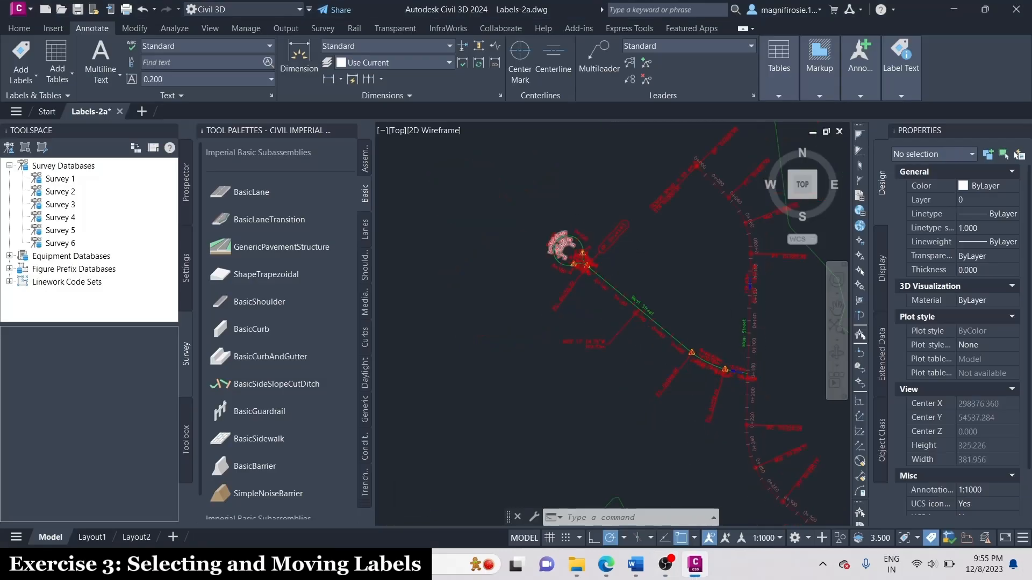
scroll(567, 241, "up", 6)
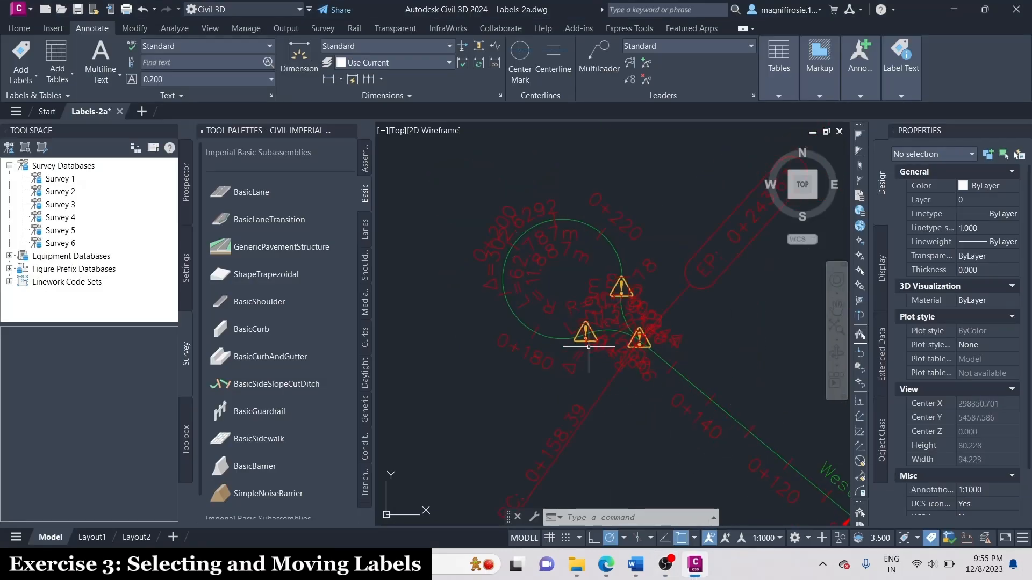
left_click(517, 219)
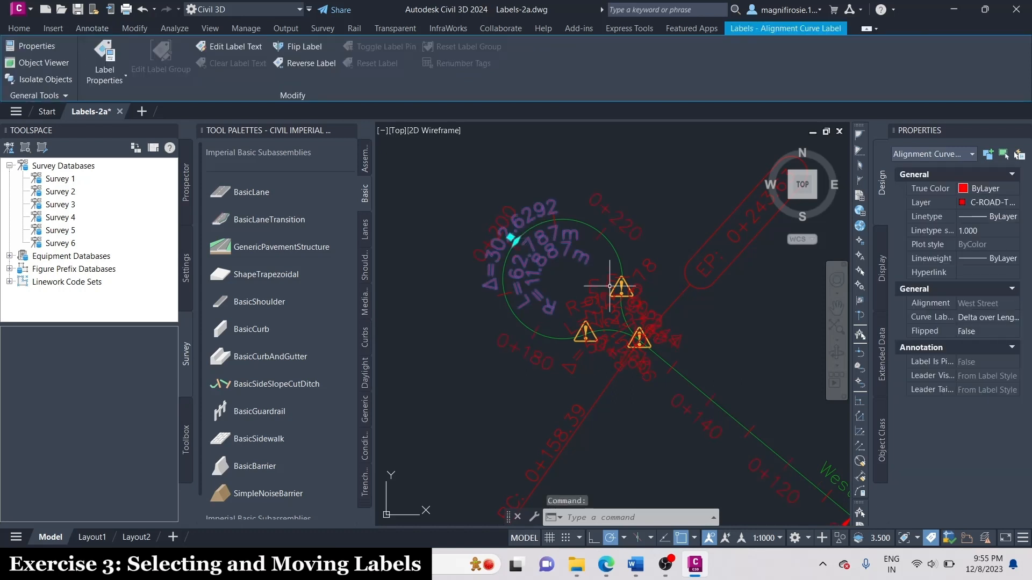
scroll(658, 300, "down", 2)
scroll(547, 234, "up", 2)
left_click(577, 278)
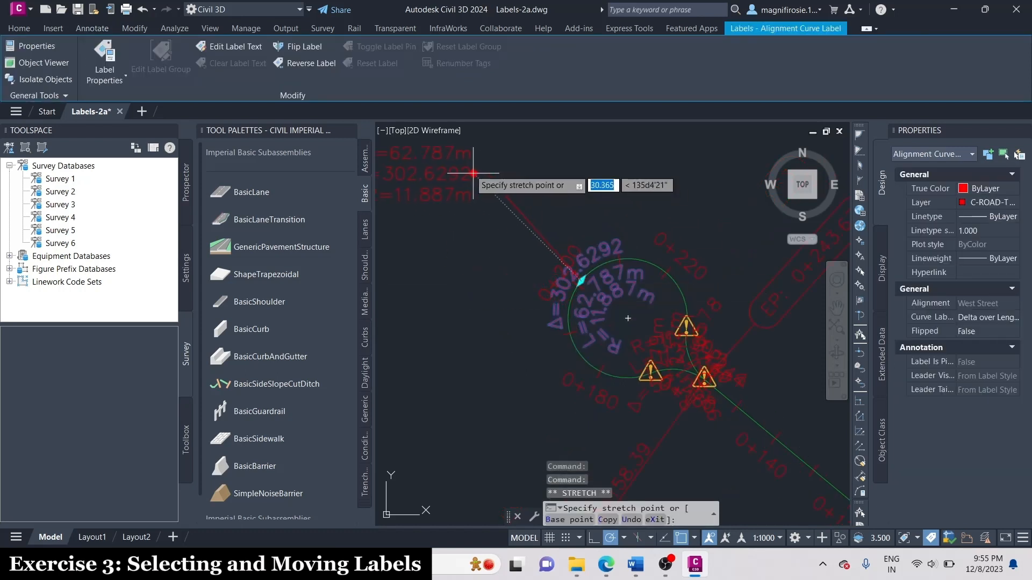
left_click(498, 172)
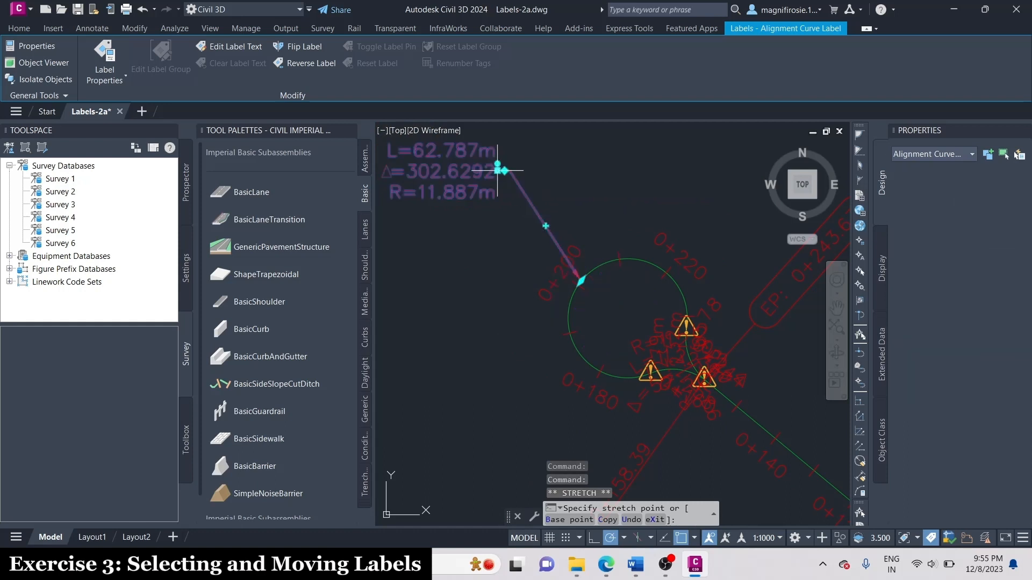
Move the label of the short curve on the cul-de-sac's south side into the open area southwest of the circle.
mouse_move(703, 375)
middle_mouse_down()
mouse_move(623, 301)
mouse_move(604, 247)
middle_mouse_up()
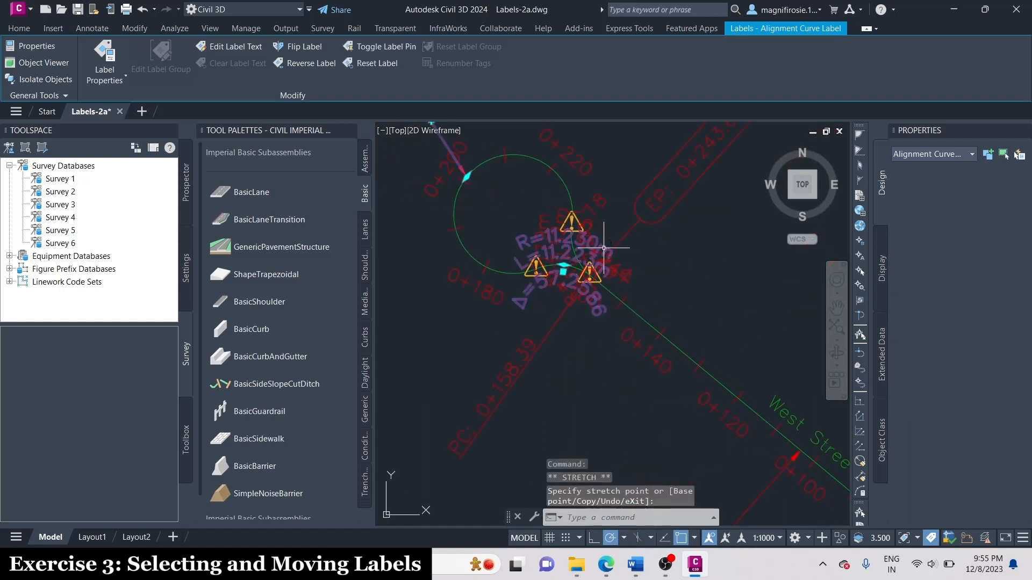
scroll(604, 247, "down", 2)
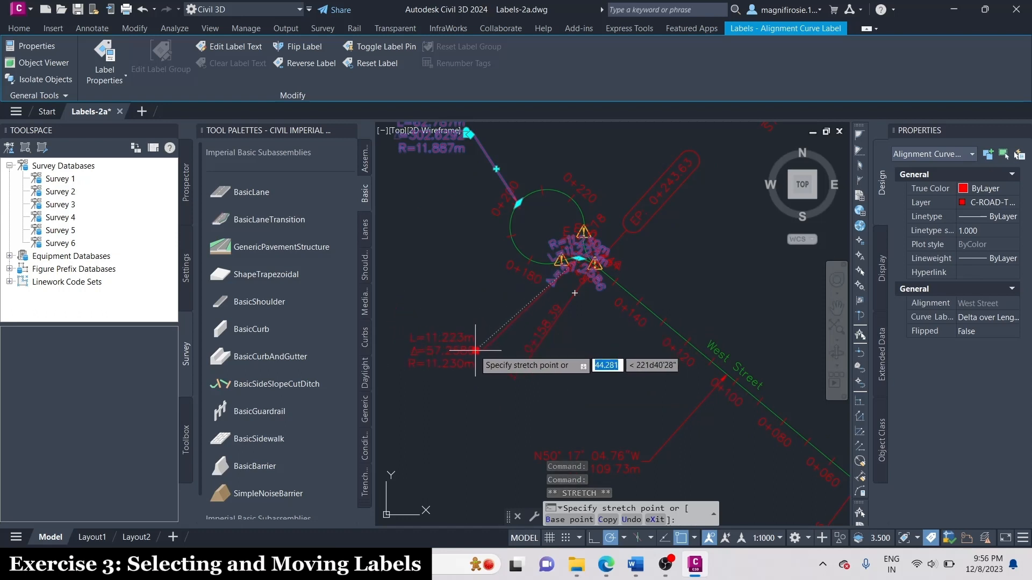
left_click(471, 342)
Move the label of the short curve on the cul-de-sac's east side to the open area northeast of the circle.
scroll(588, 204, "up", 4)
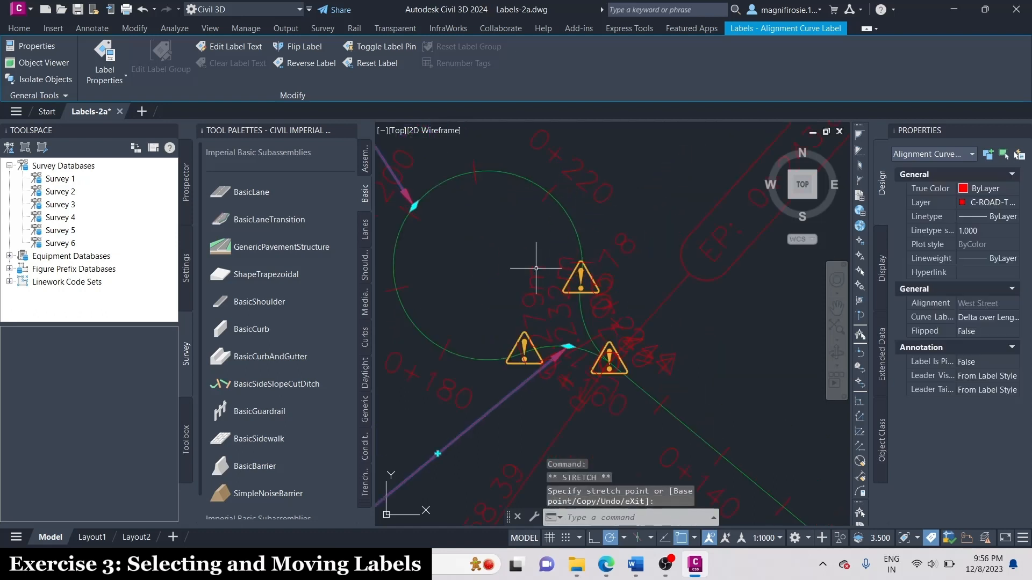
scroll(589, 319, "down", 2)
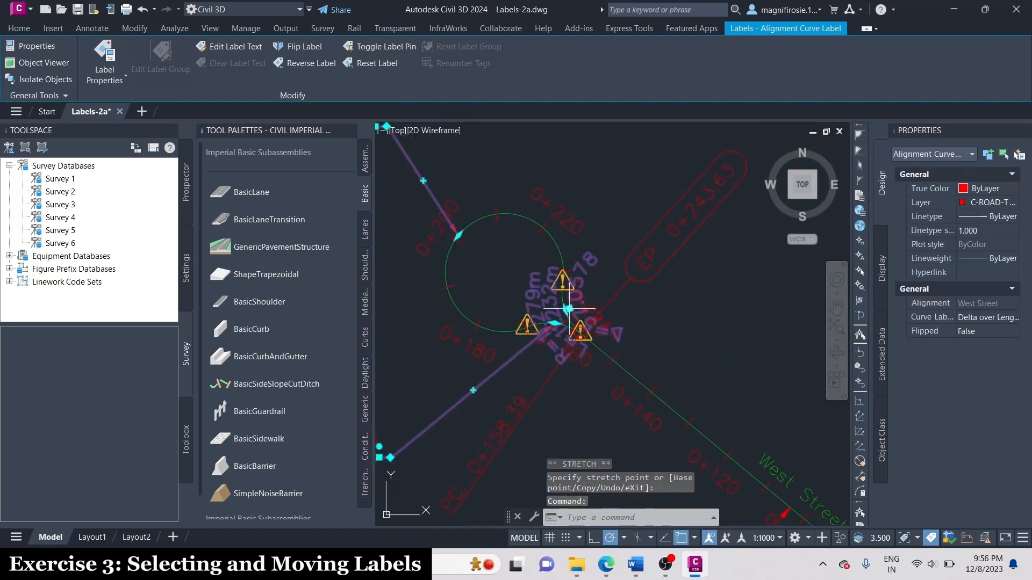
left_click(568, 309)
scroll(568, 309, "down", 1)
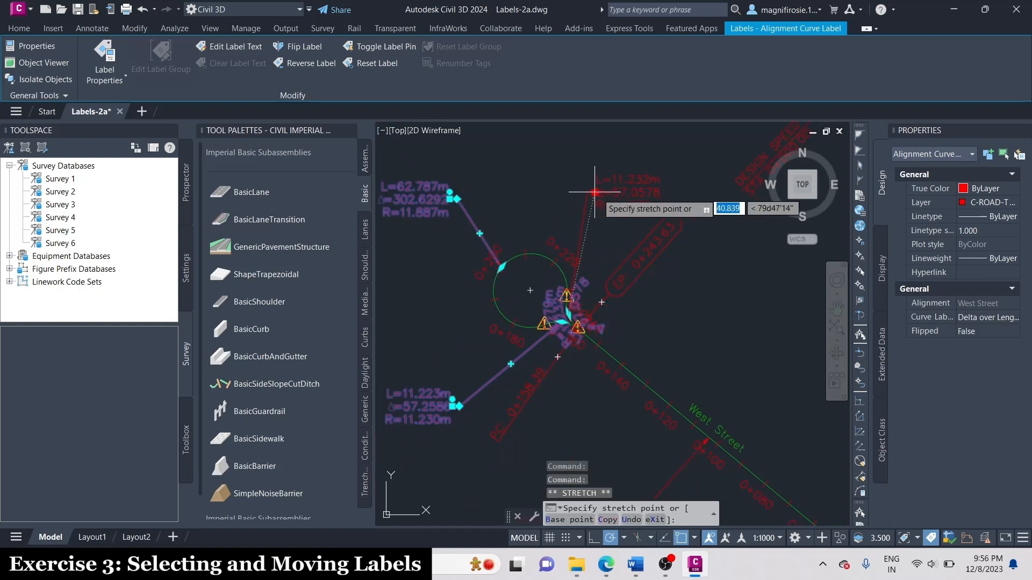
left_click(634, 181)
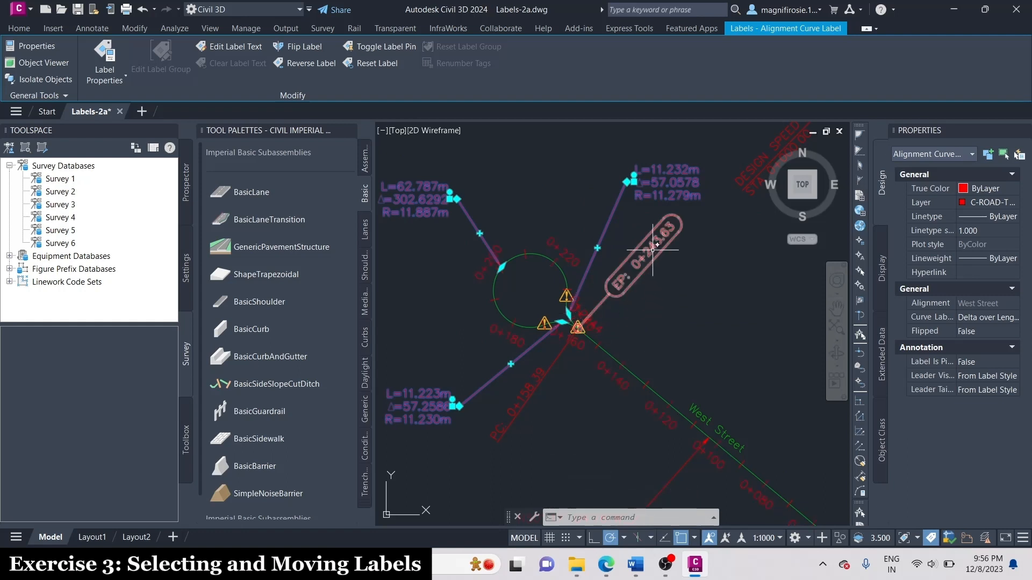
Move West Street's end-of-alignment (EP) station label into the open area east of the cul-de-sac and clear the selection.
left_click(652, 250)
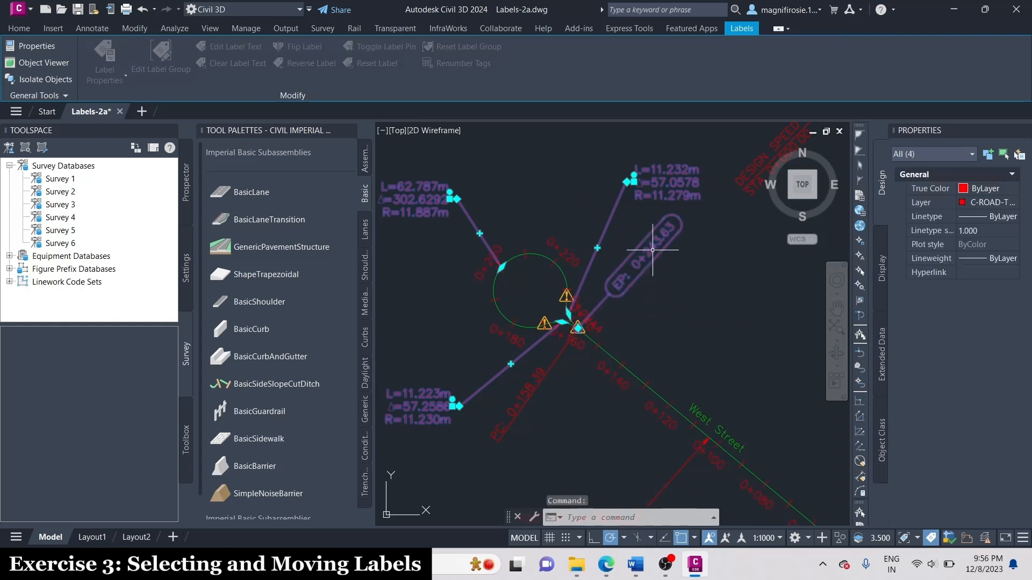
scroll(571, 338, "up", 4)
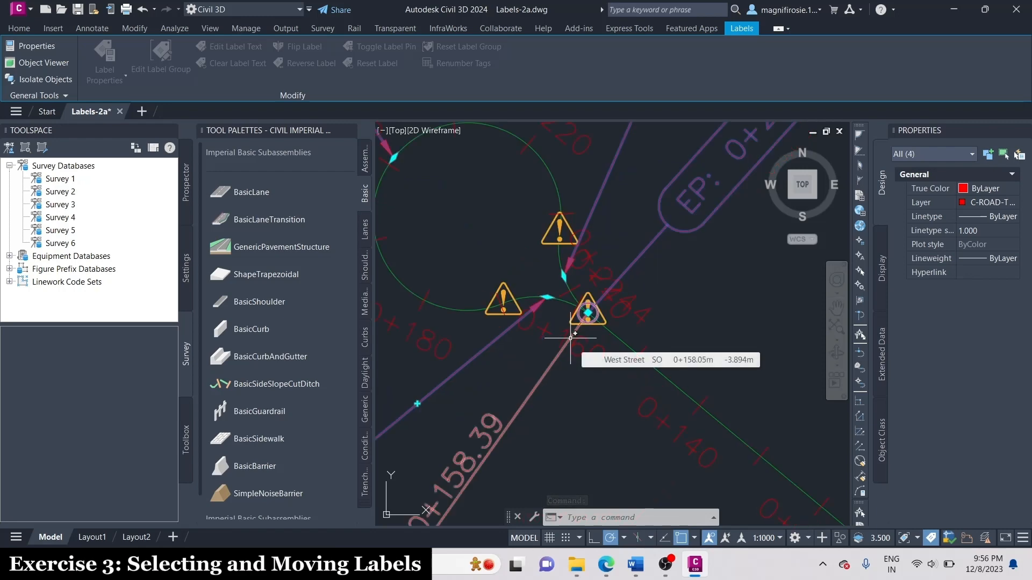
scroll(571, 338, "down", 4)
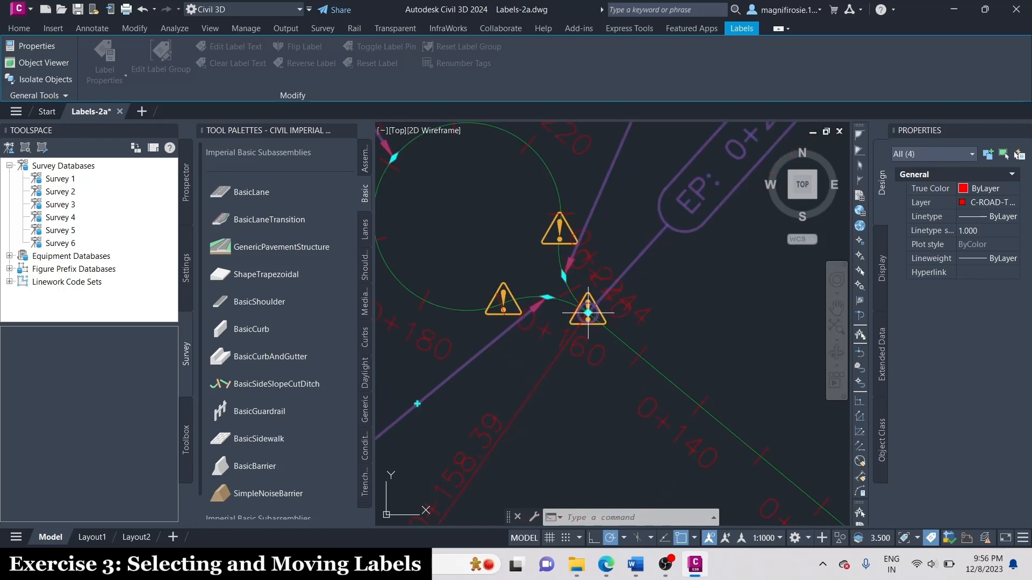
scroll(607, 345, "up", 4)
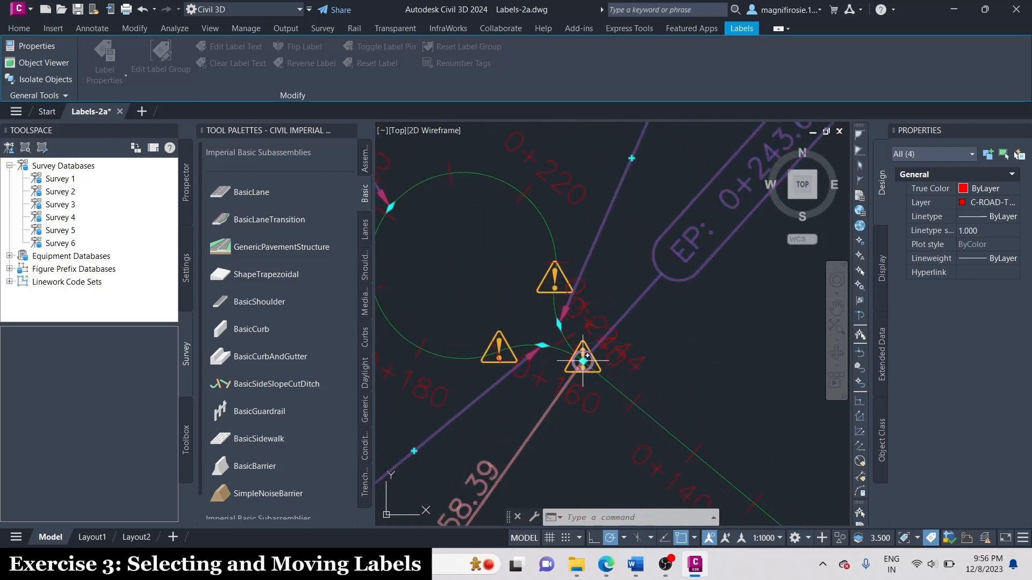
left_click(582, 361)
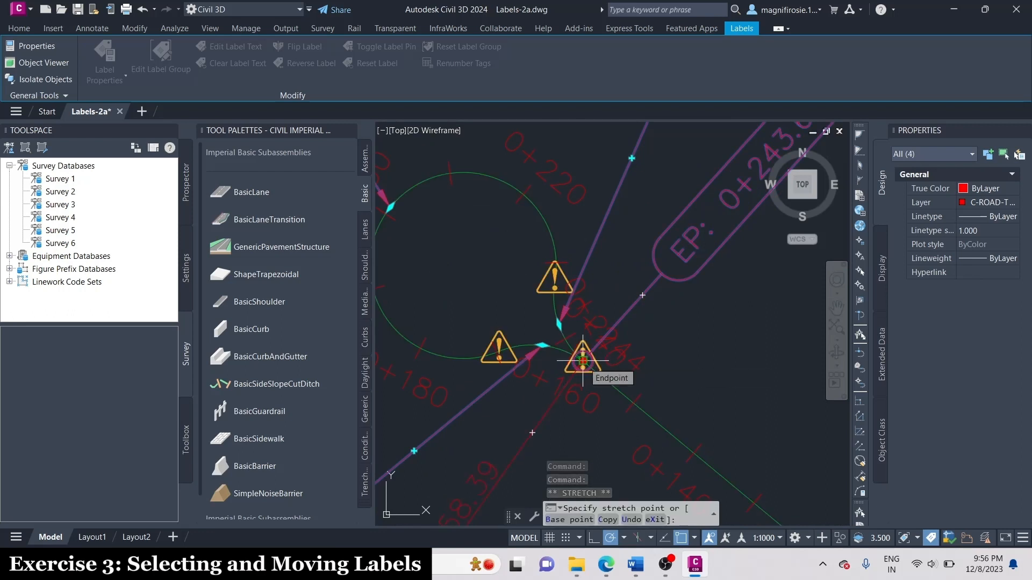
scroll(583, 361, "down", 2)
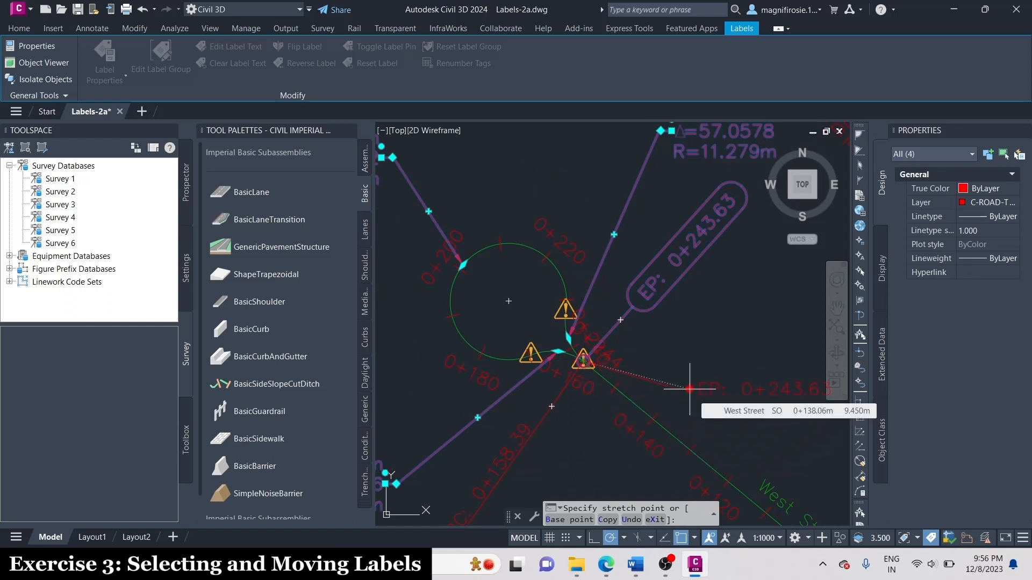
left_click(690, 389)
scroll(691, 315, "down", 3)
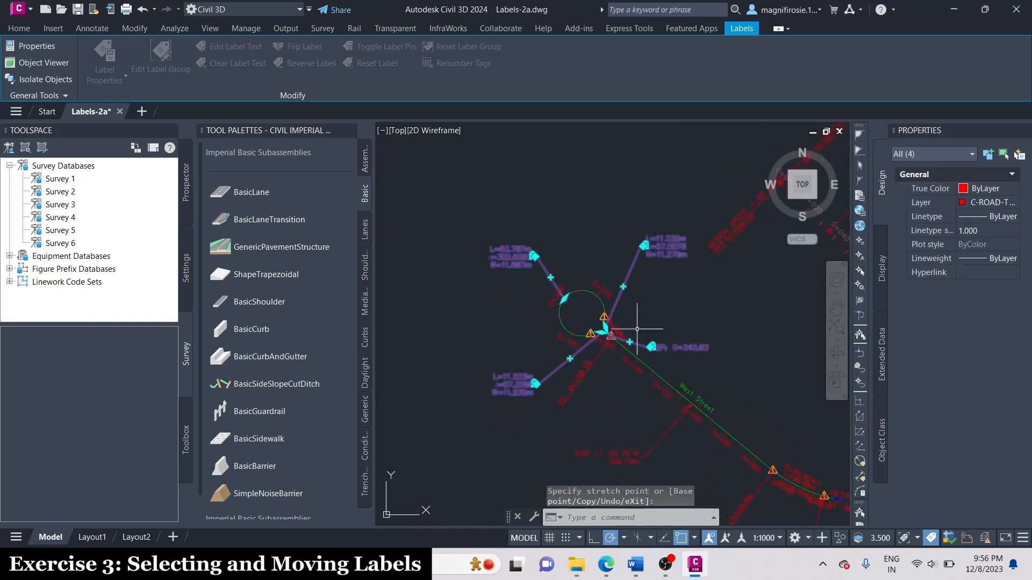
scroll(640, 332, "up", 3)
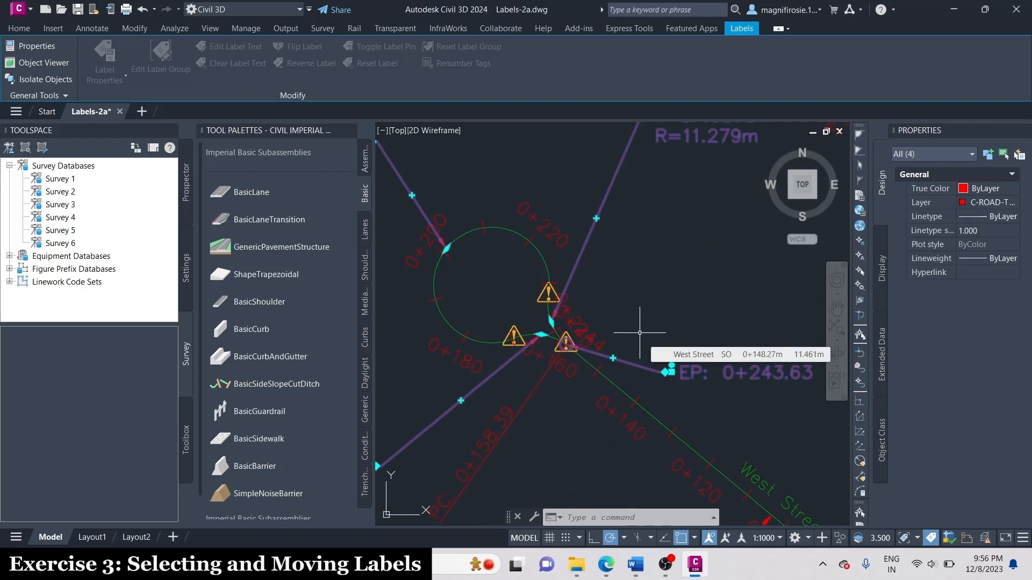
key("Escape")
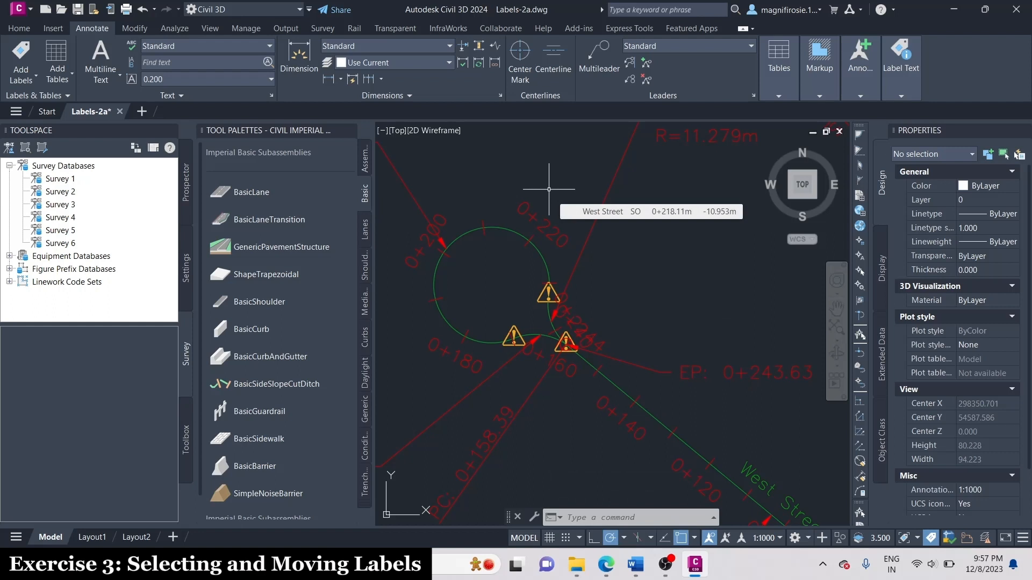
Delete only the 0+000 station label at West Street's junction with Main Street.
scroll(549, 189, "down", 4)
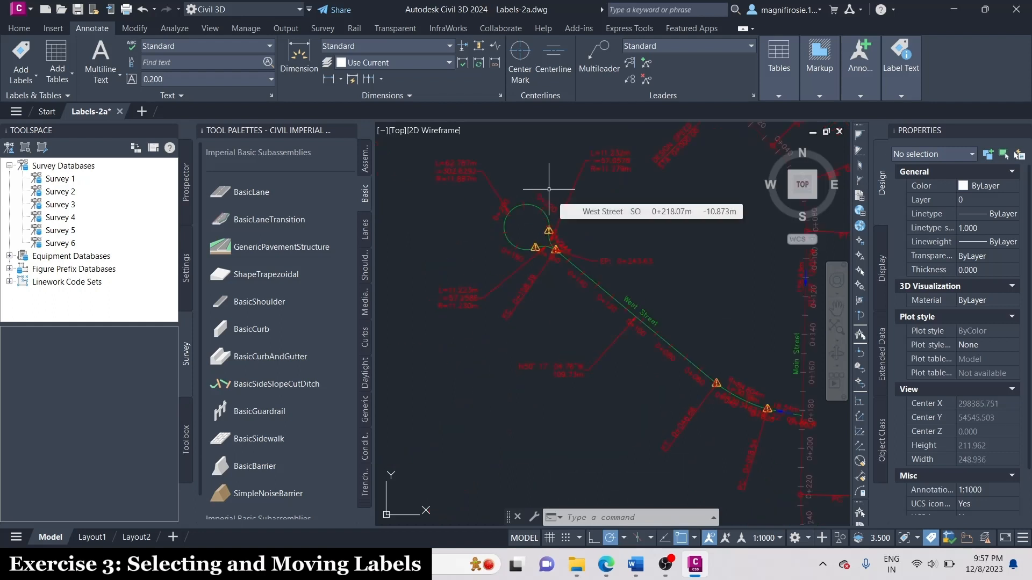
scroll(539, 187, "up", 4)
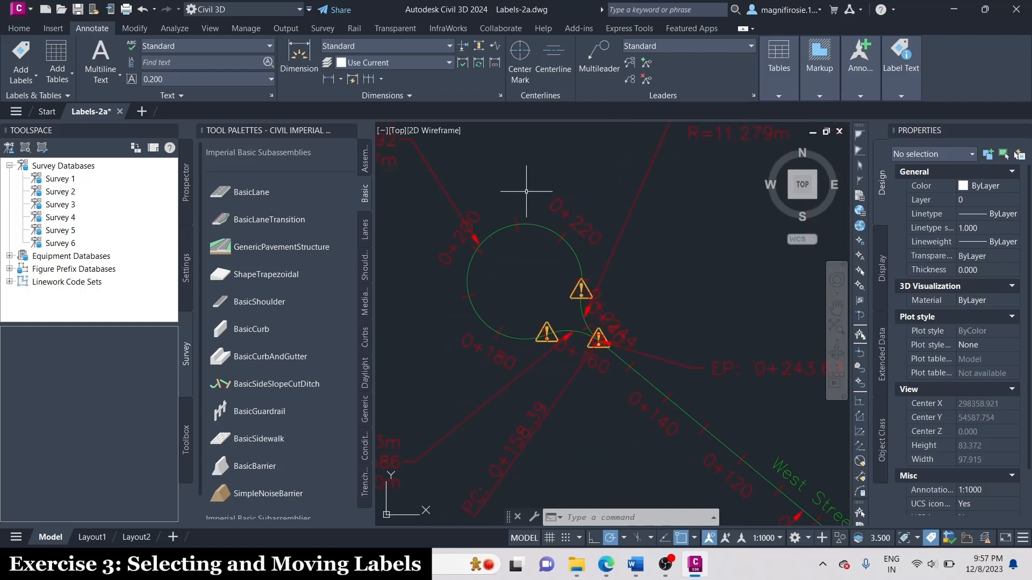
scroll(466, 279, "down", 4)
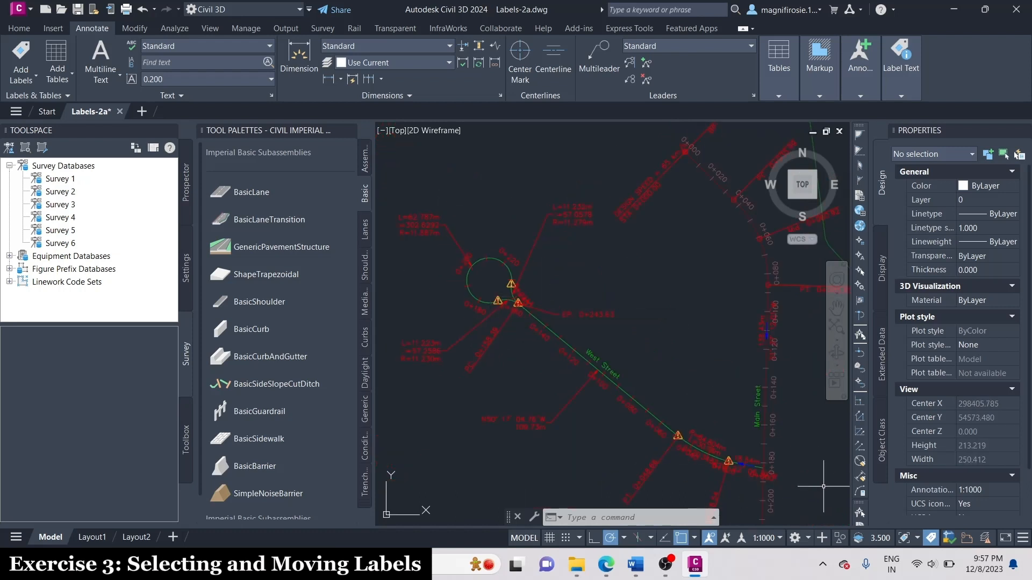
scroll(779, 473, "up", 6)
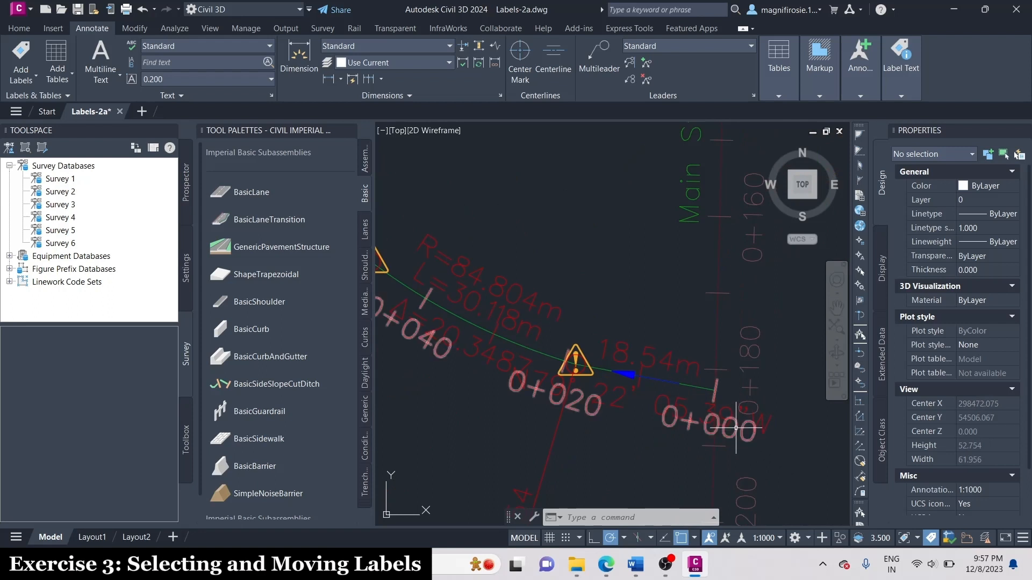
left_click(734, 430, "ctrl")
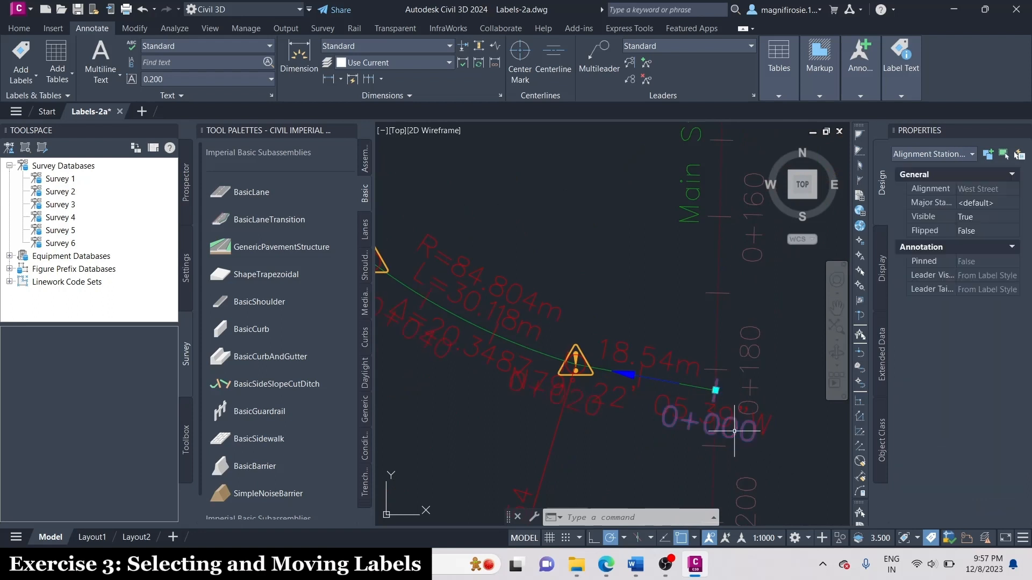
key("Delete")
scroll(734, 430, "down", 2)
scroll(734, 430, "down", 2)
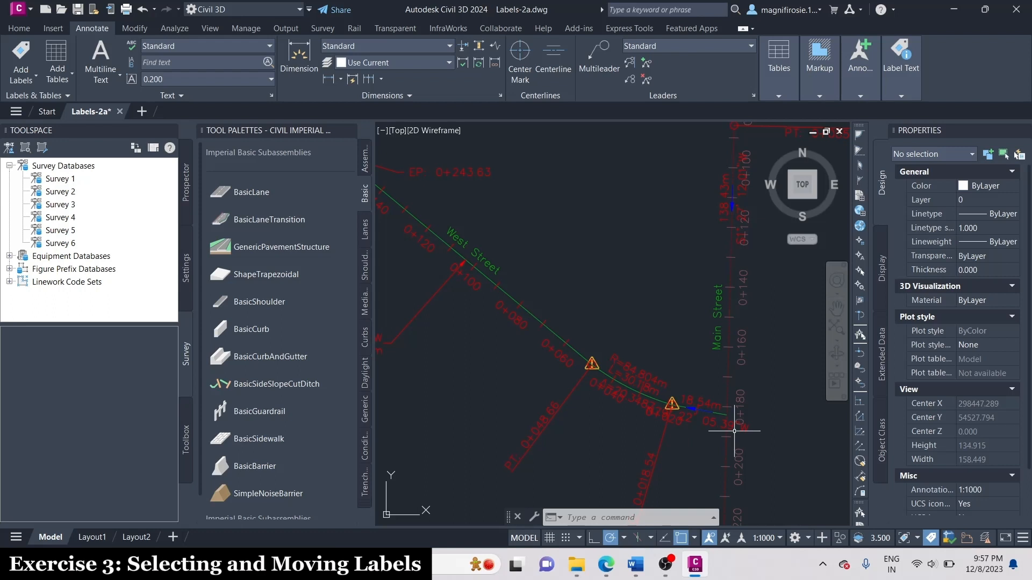
Move the label of West Street's curve near Main Street into the open area north of the curve.
scroll(611, 370, "up", 2)
left_click(641, 419)
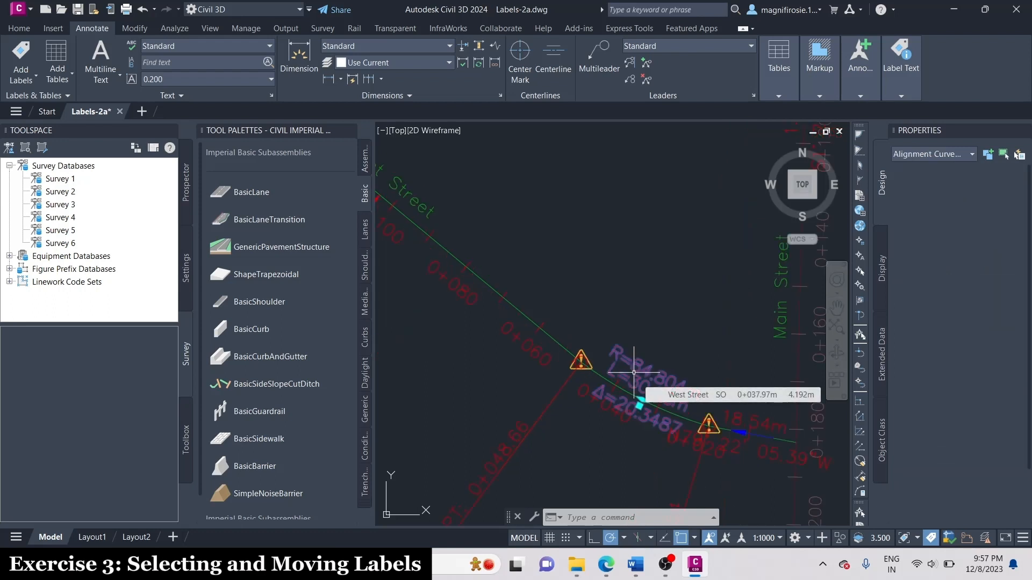
left_click(639, 406)
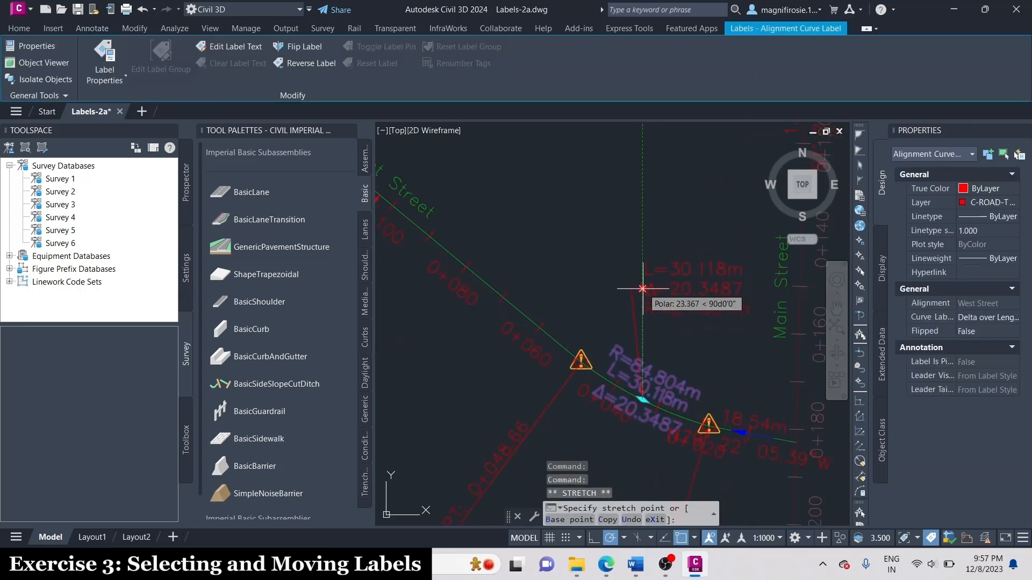
left_click(651, 294)
scroll(705, 357, "down", 2)
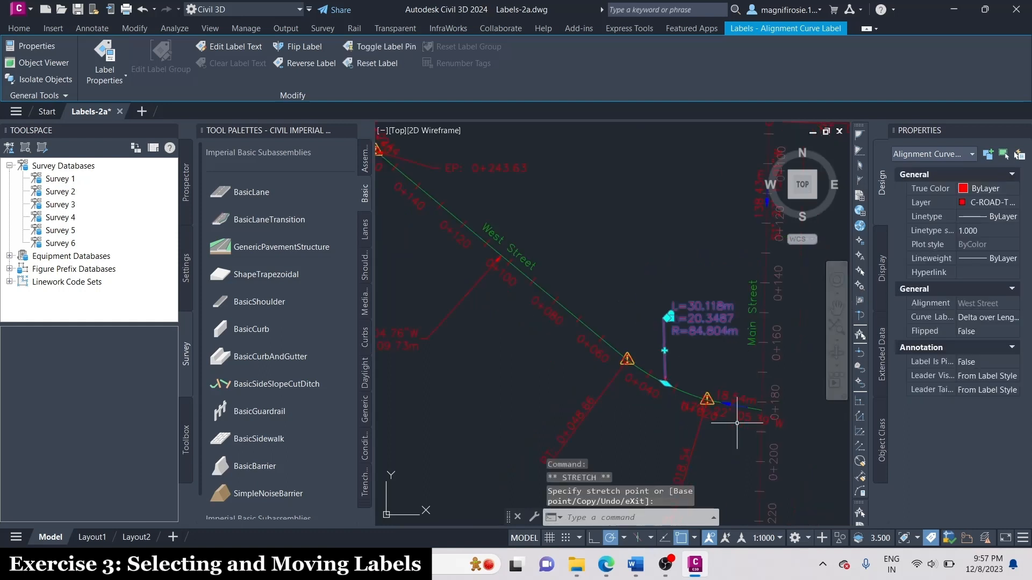
Move the bearing and distance label of West Street's short tangent at Main Street to the open area south of the line.
left_click(721, 412)
scroll(720, 412, "down", 2)
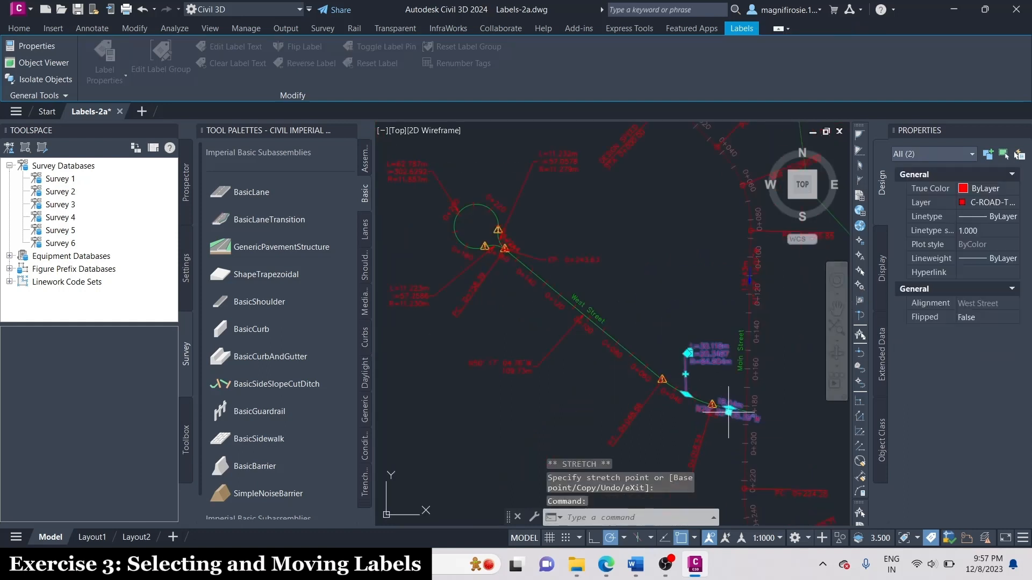
scroll(725, 416, "down", 3)
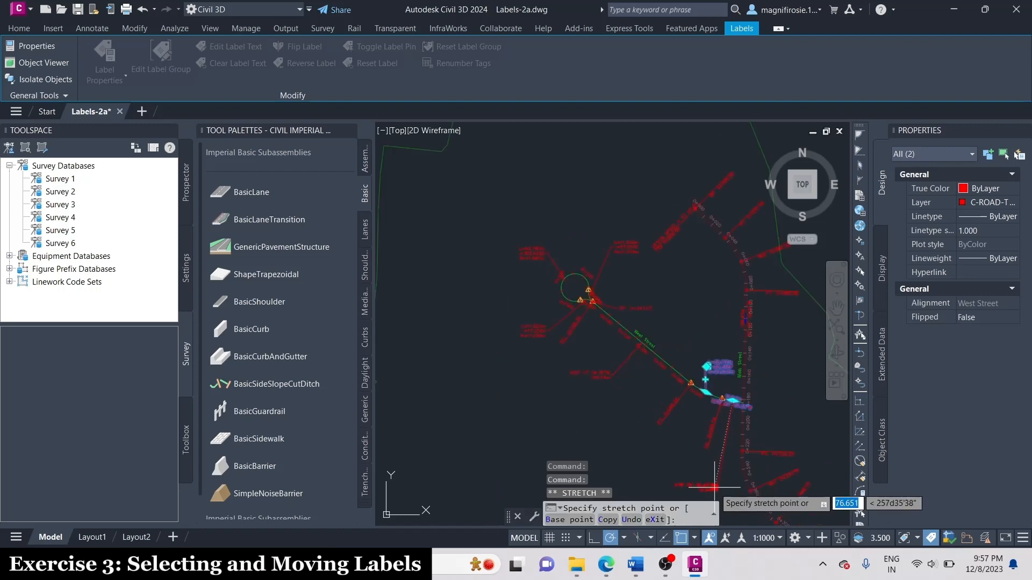
scroll(715, 488, "up", 6)
left_click(713, 418)
scroll(719, 425, "down", 4)
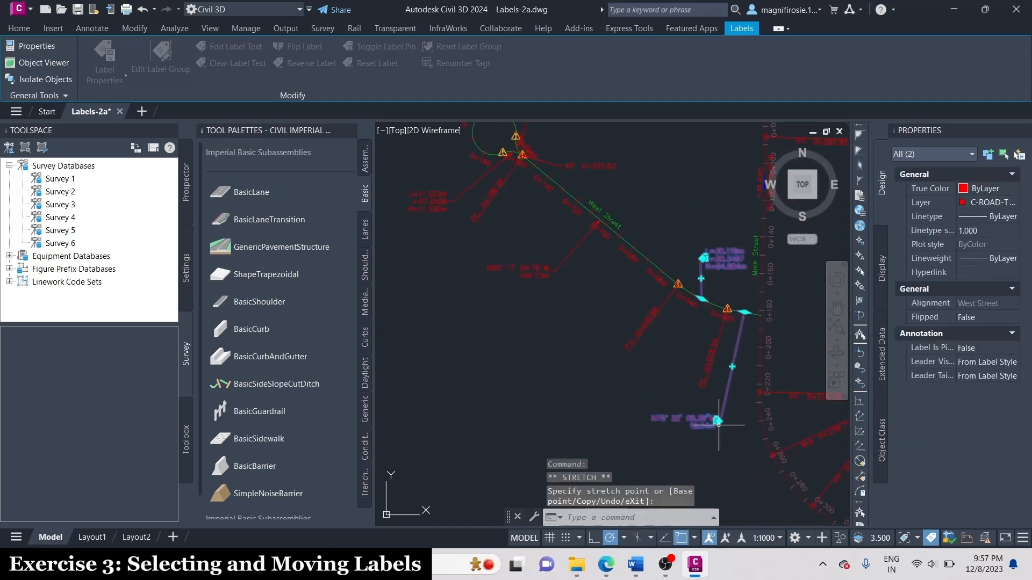
scroll(509, 138, "up", 7)
scroll(652, 317, "down", 4)
scroll(521, 288, "down", 2)
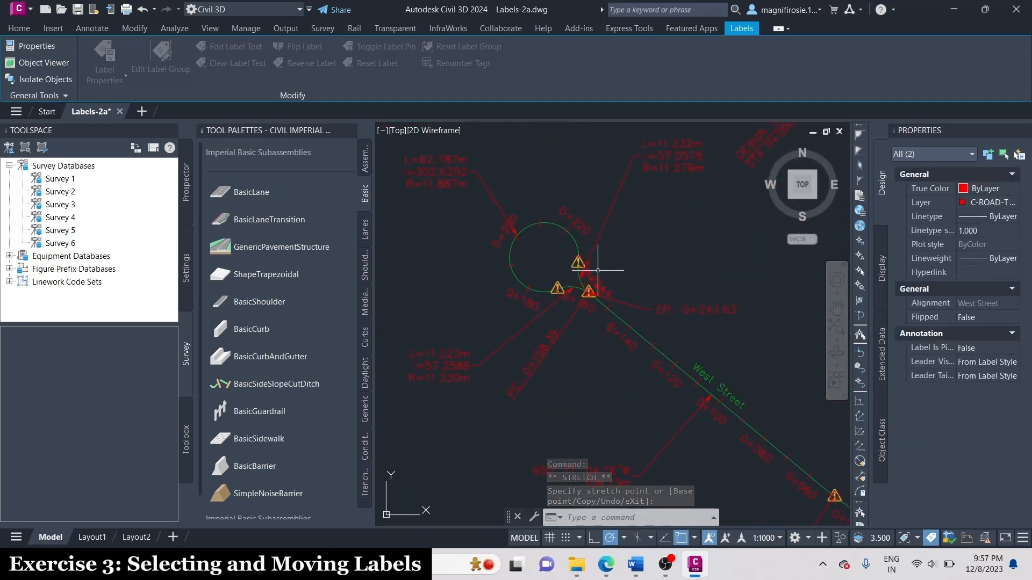
scroll(594, 271, "up", 5)
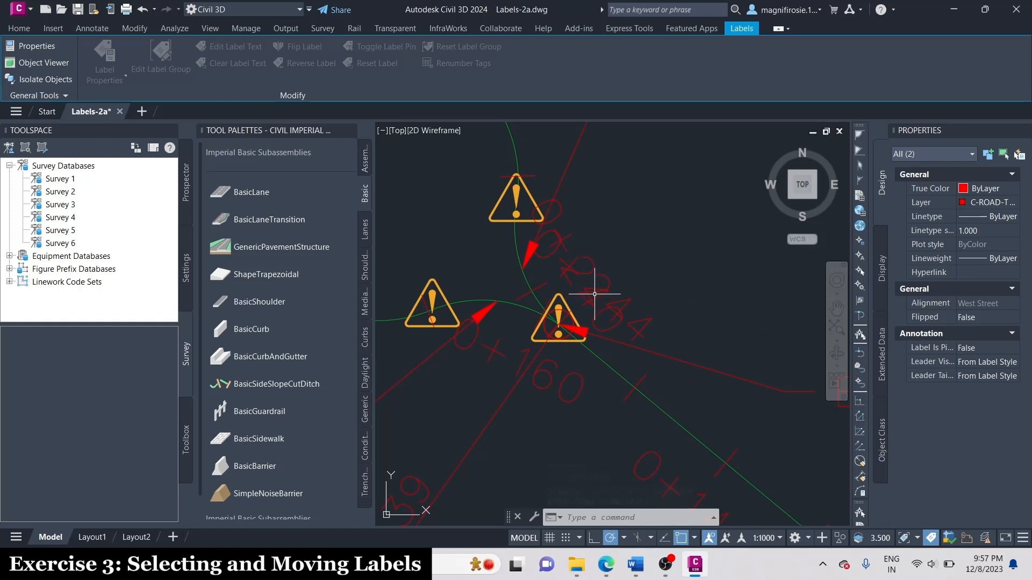
left_click(565, 270)
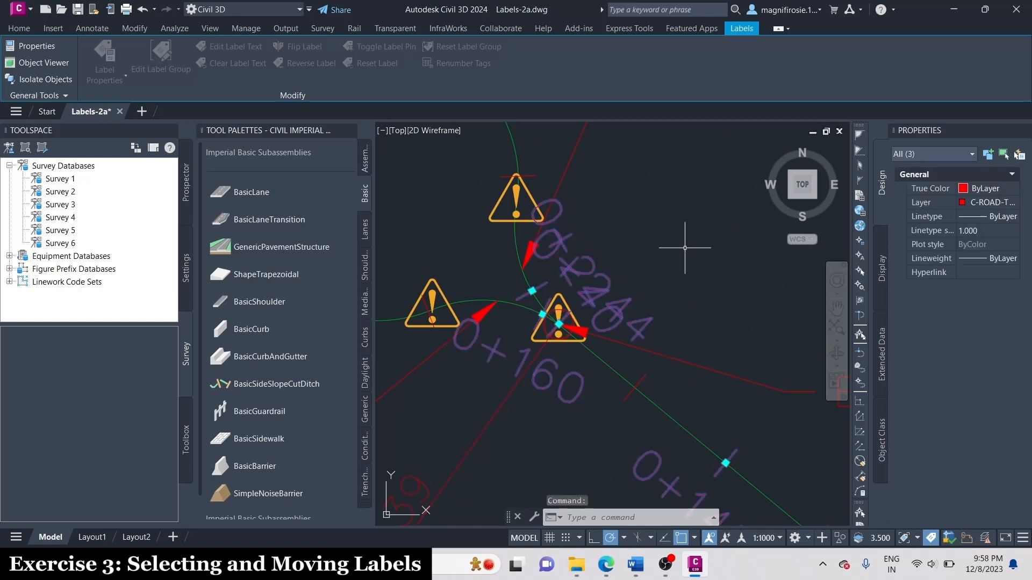
key("Escape")
scroll(777, 341, "down", 6)
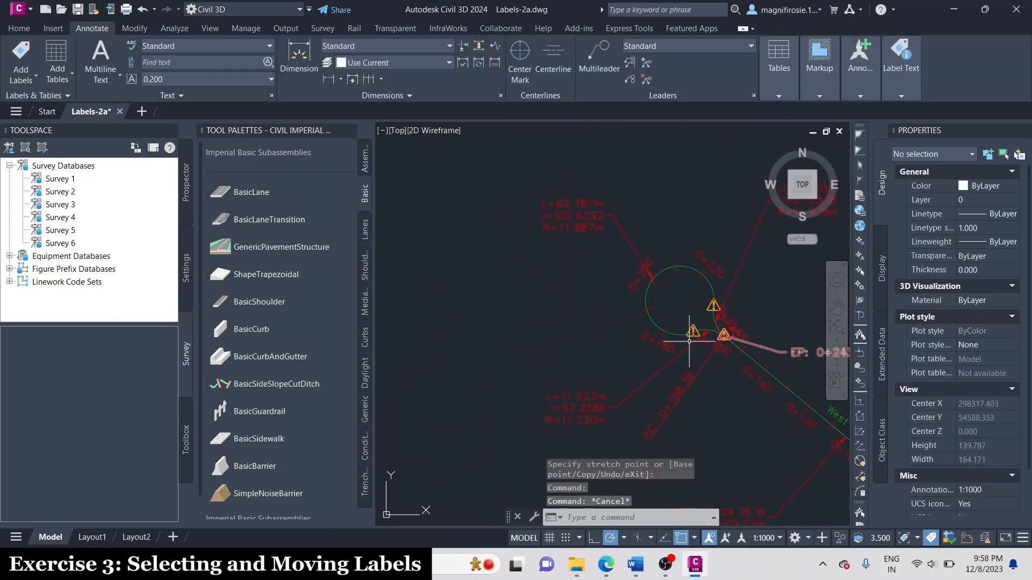
scroll(489, 239, "down", 5)
scroll(763, 379, "up", 3)
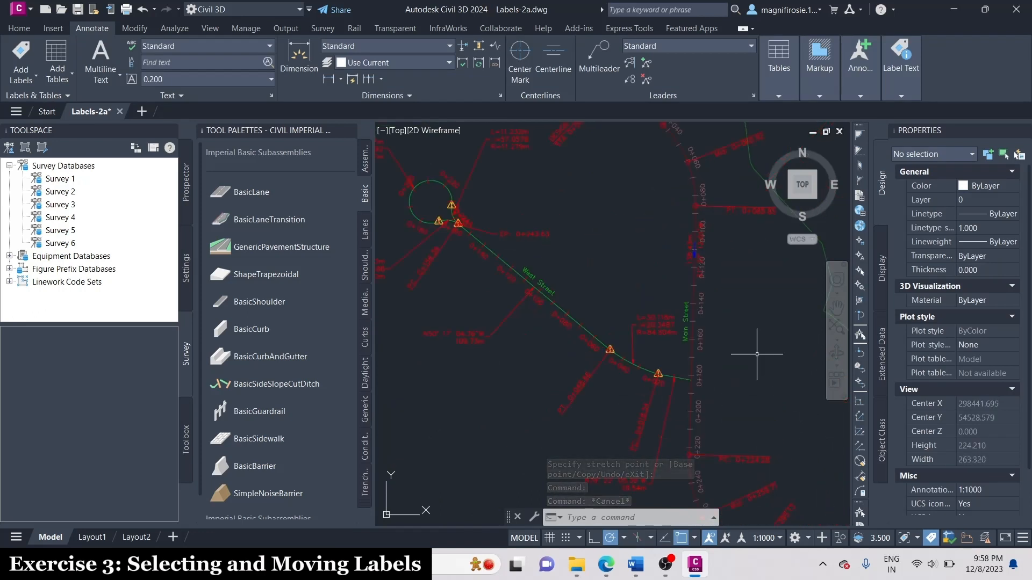
scroll(757, 355, "down", 2)
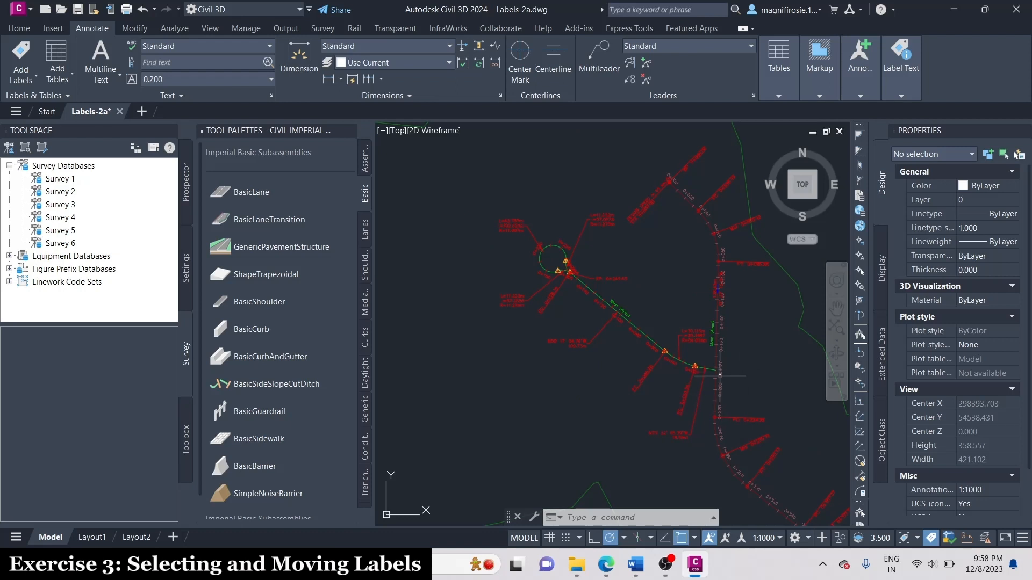
scroll(719, 376, "up", 2)
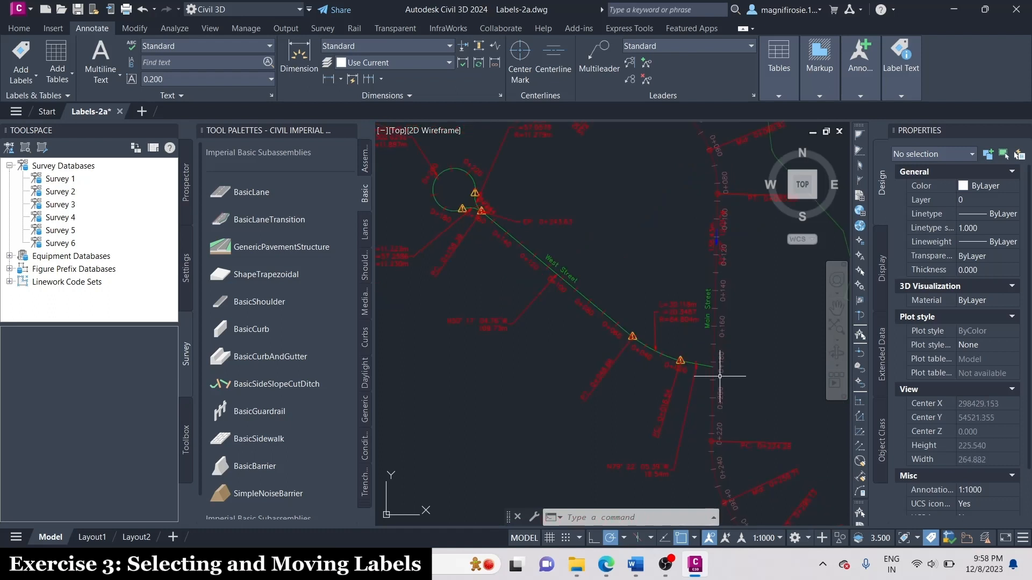
scroll(720, 376, "down", 2)
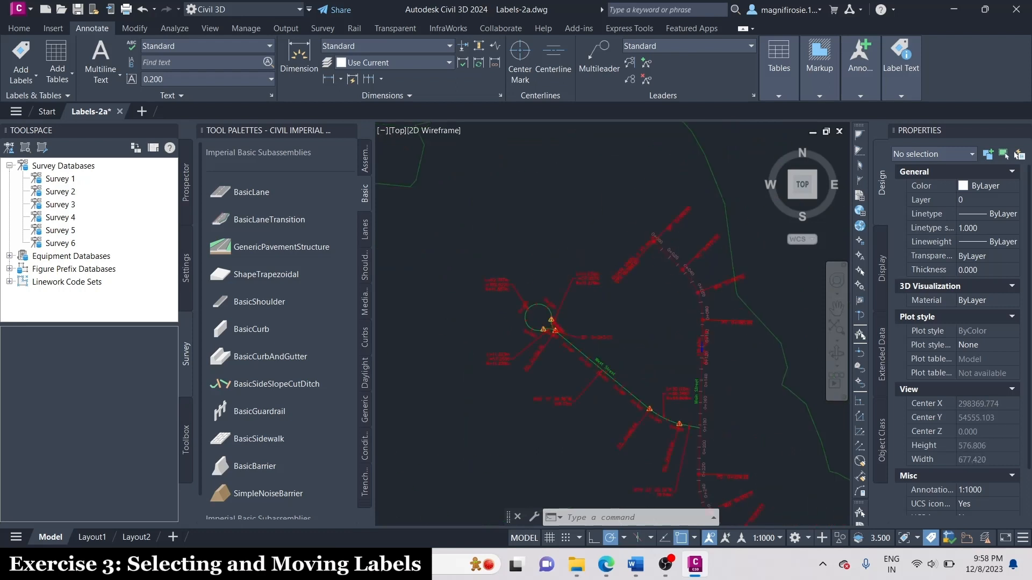
Select Main Street's design speed label group at the alignment's northern start.
scroll(709, 160, "up", 4)
left_click(538, 285)
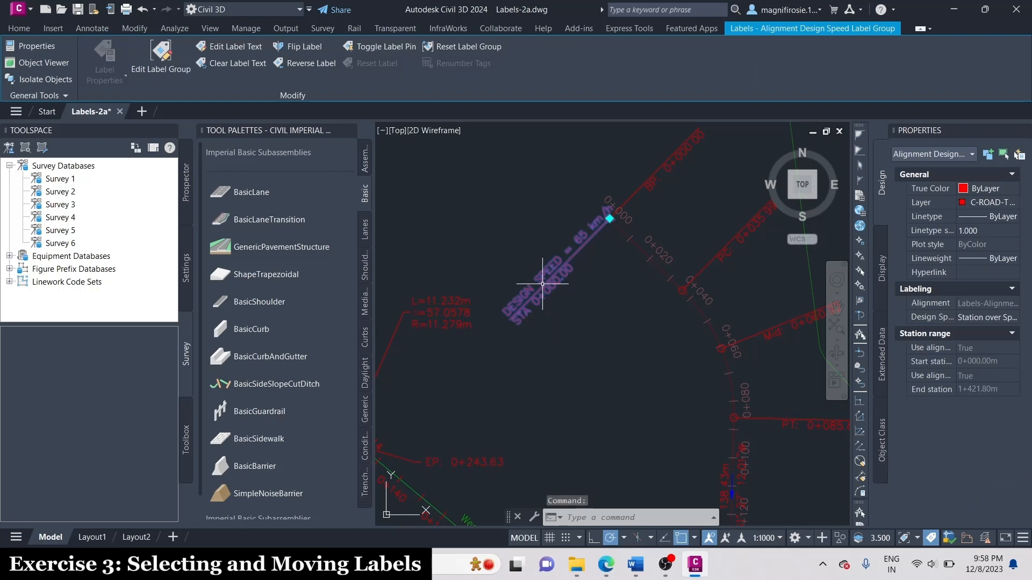
scroll(542, 284, "down", 2)
scroll(599, 299, "down", 2)
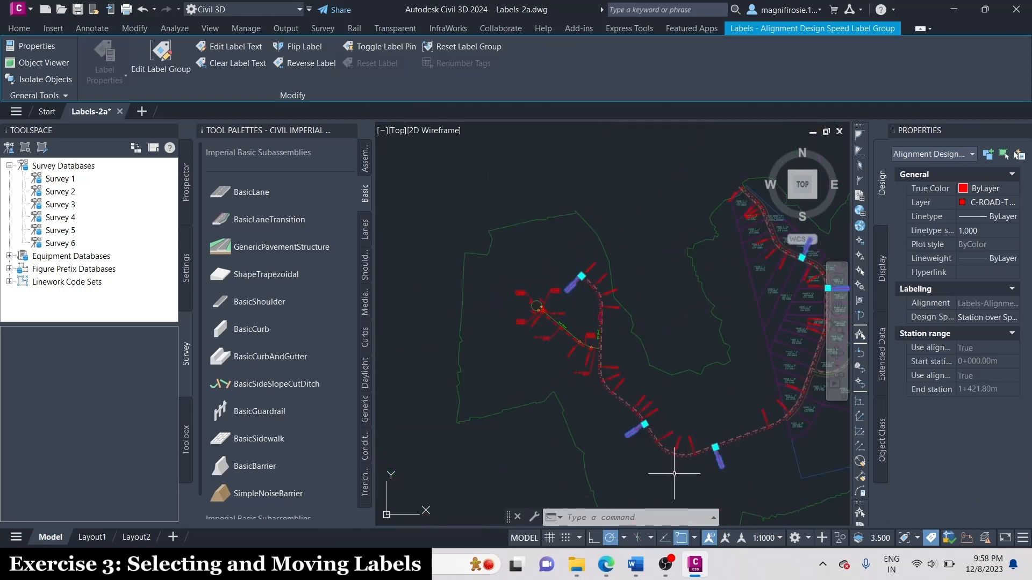
scroll(652, 421, "down", 3)
Add the single geometry point label on Main Street just south of the West Street junction to the selection.
scroll(564, 232, "up", 4)
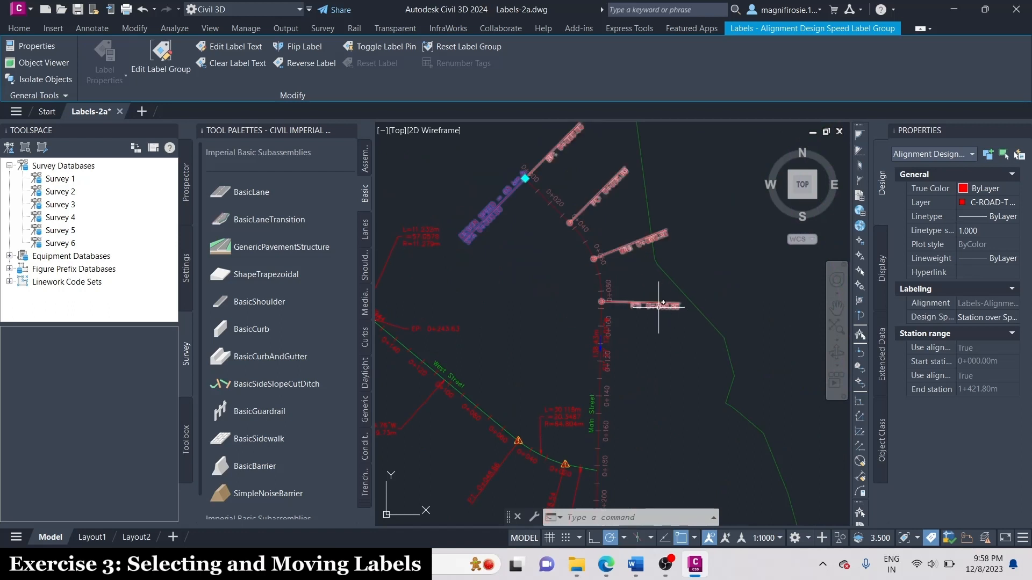
scroll(672, 327, "down", 3)
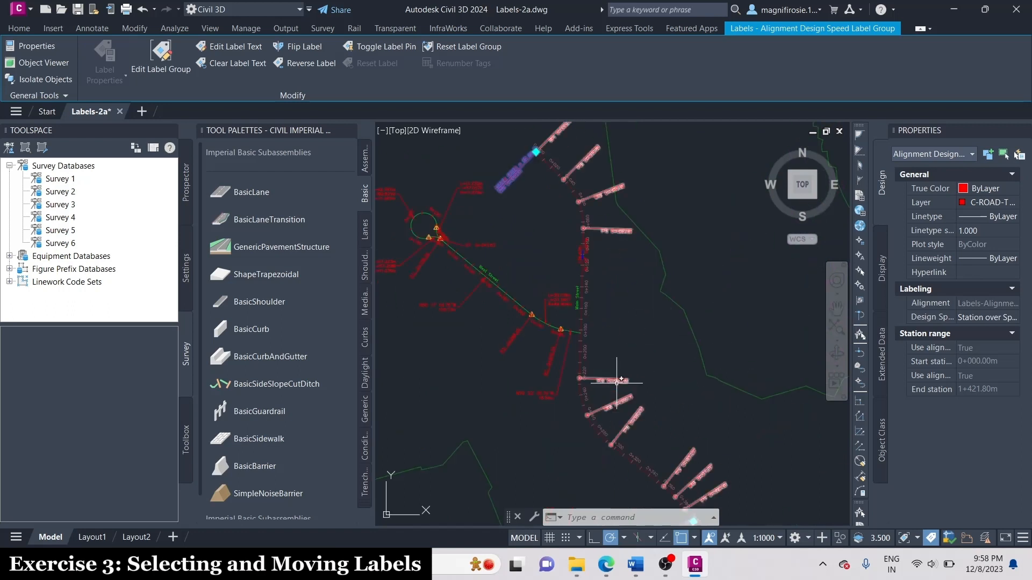
scroll(618, 386, "up", 3)
left_click(616, 379)
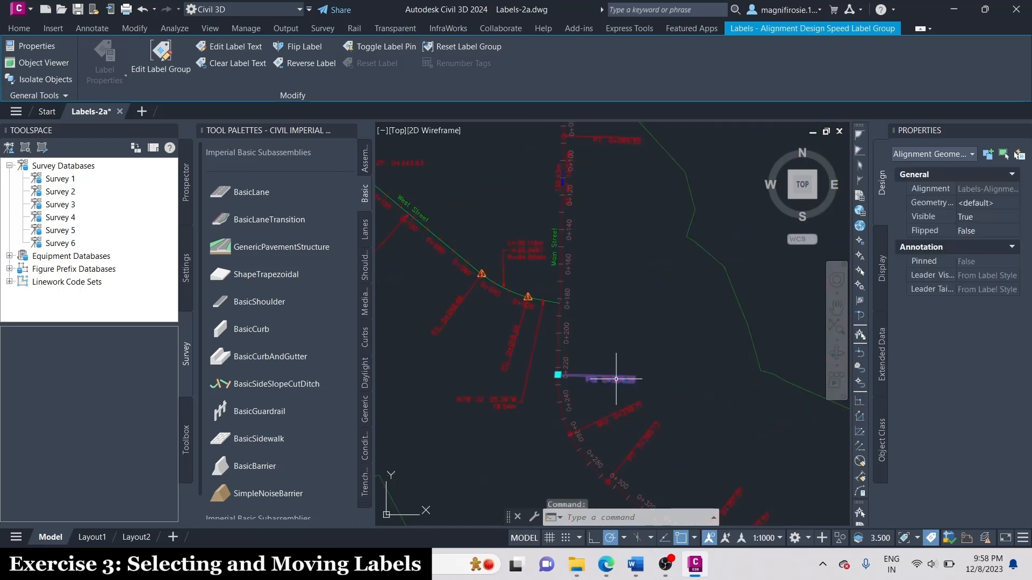
scroll(616, 378, "down", 4)
scroll(616, 378, "up", 2)
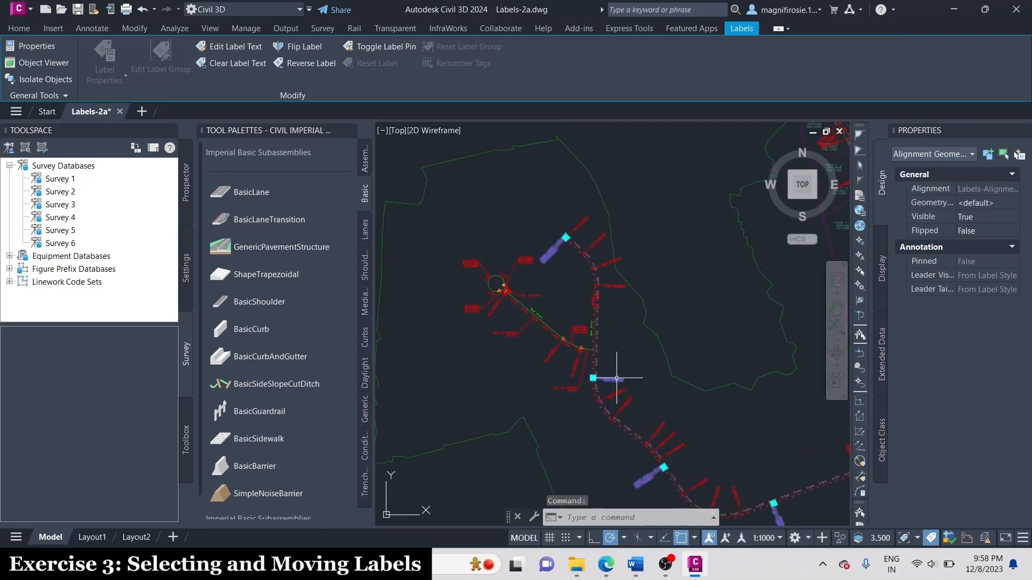
Clear the label selection and list the object data of the bearing and distance label on West Street's long tangent.
key("Escape")
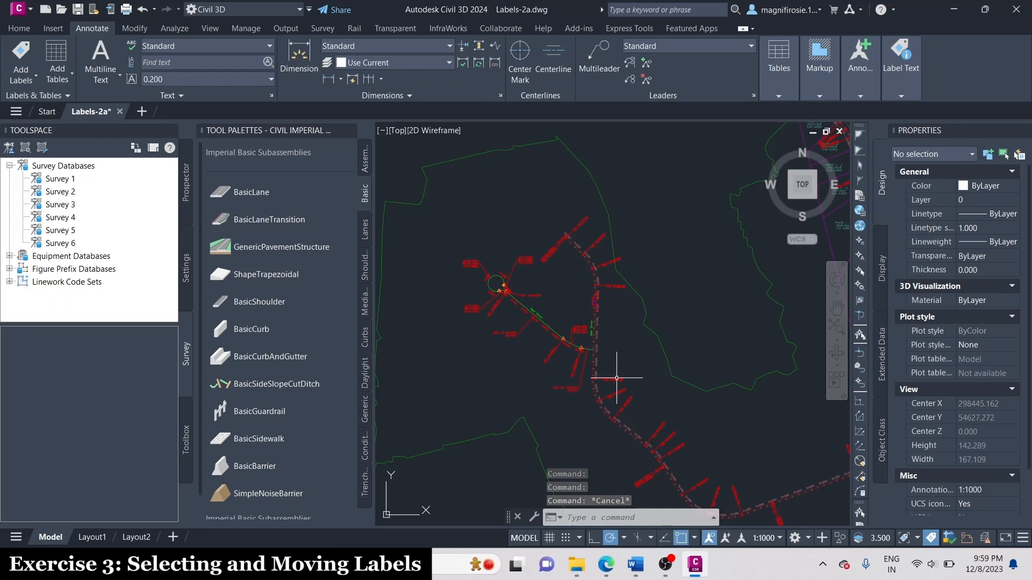
scroll(493, 306, "up", 4)
type("LIST")
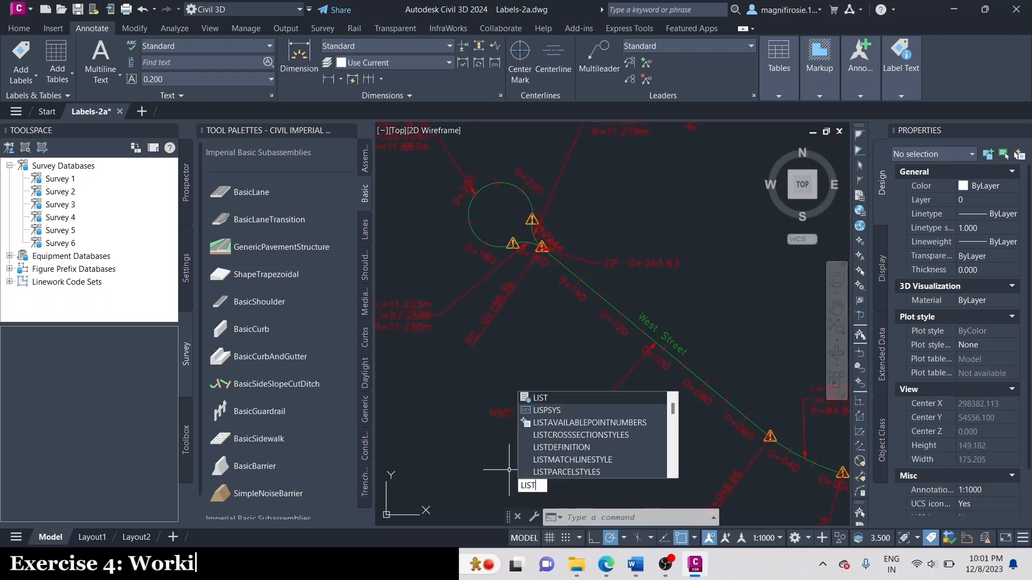
key("Return")
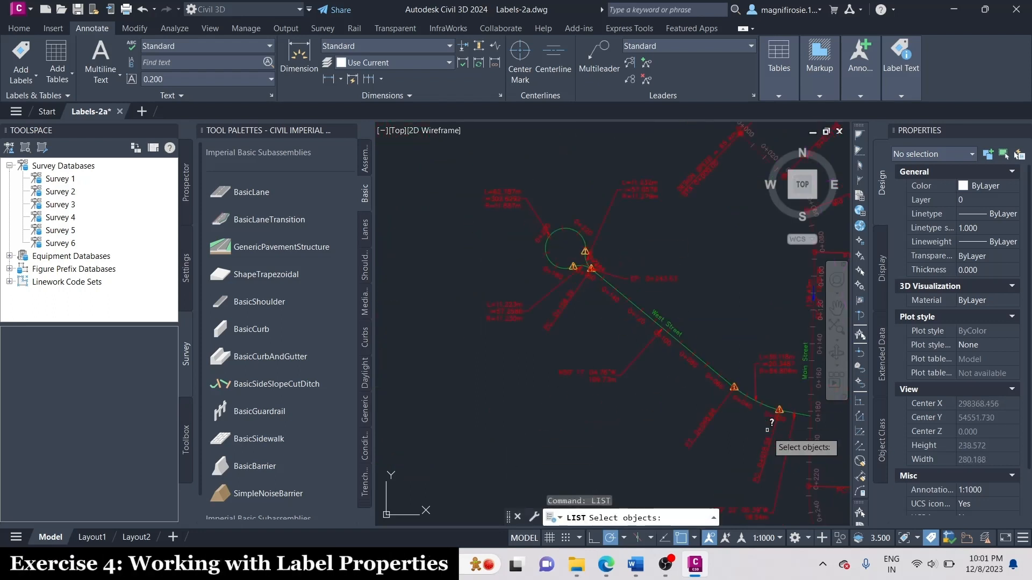
middle_click_drag(766, 430, 709, 350)
left_click(515, 338)
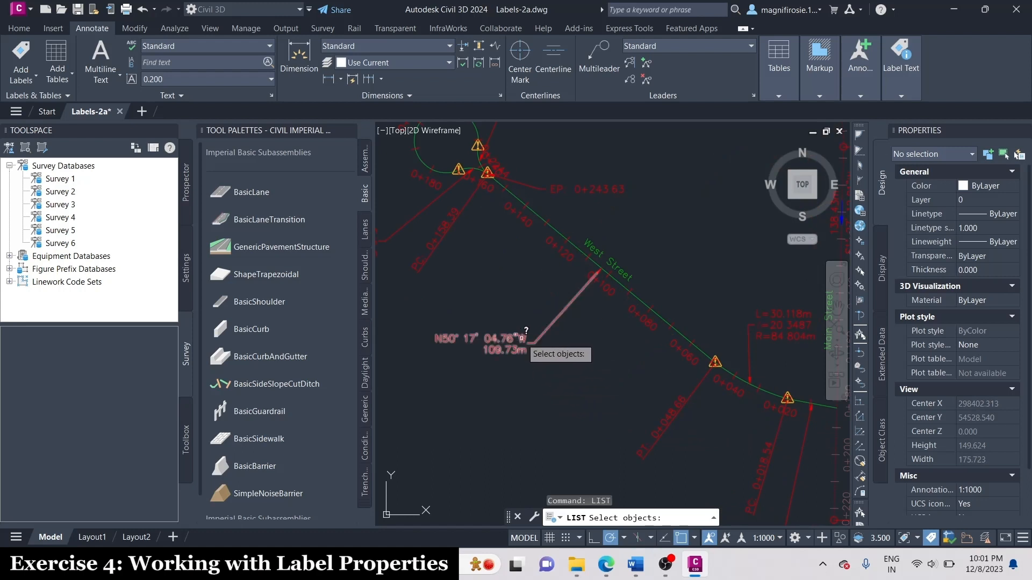
key("Return")
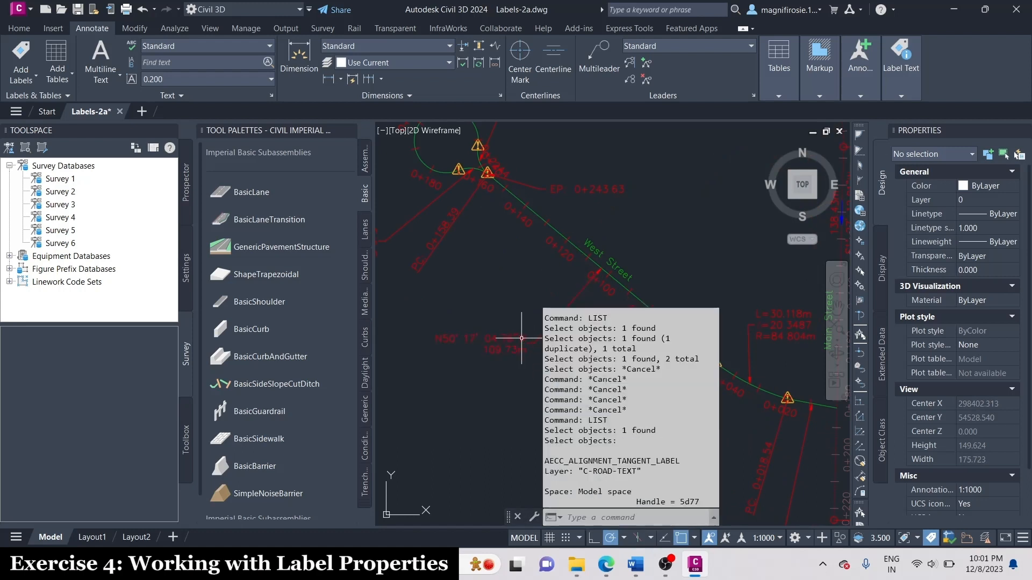
key("Escape")
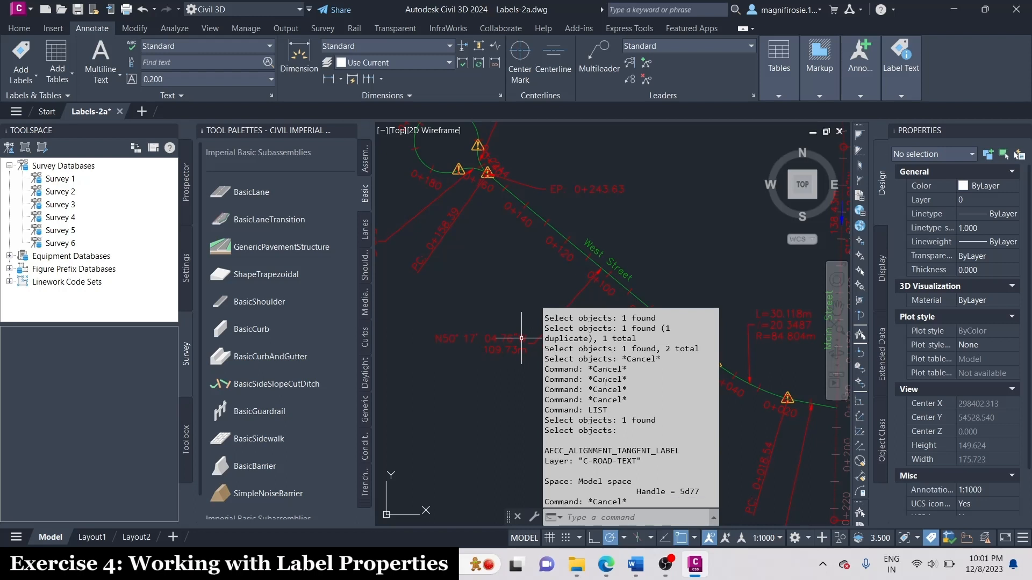
key("Escape")
key("Escape")
key("Escape")
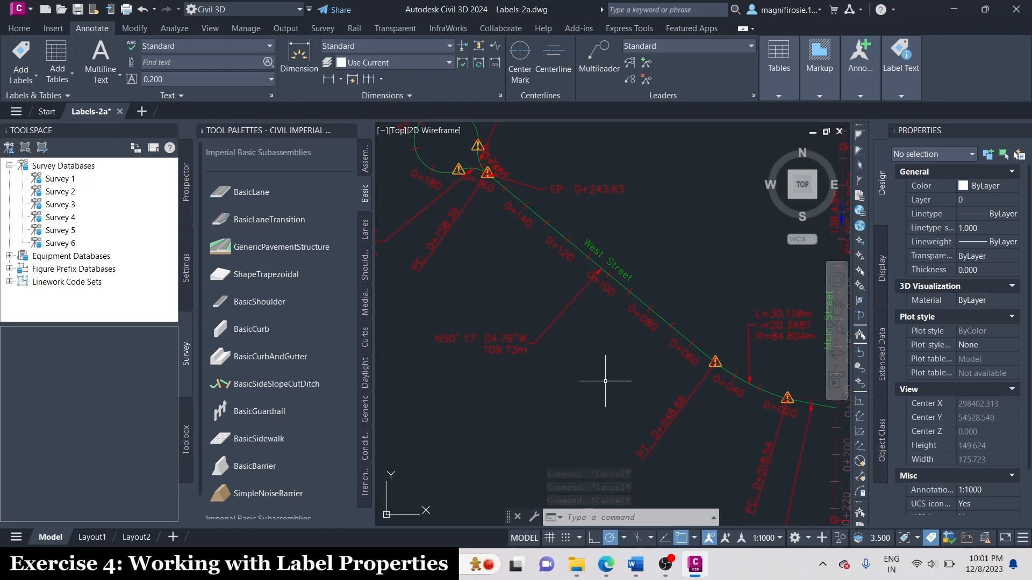
Change the curve label style of West Street's curve near Main Street to Design Data.
scroll(662, 393, "down", 2)
scroll(519, 205, "up", 2)
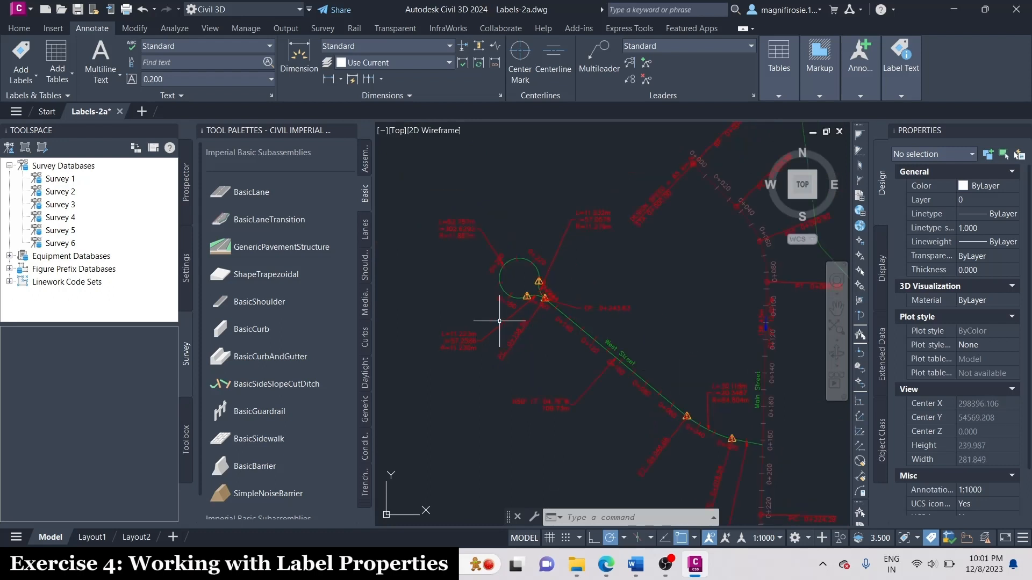
middle_click_drag(762, 507, 604, 396)
left_click(709, 323)
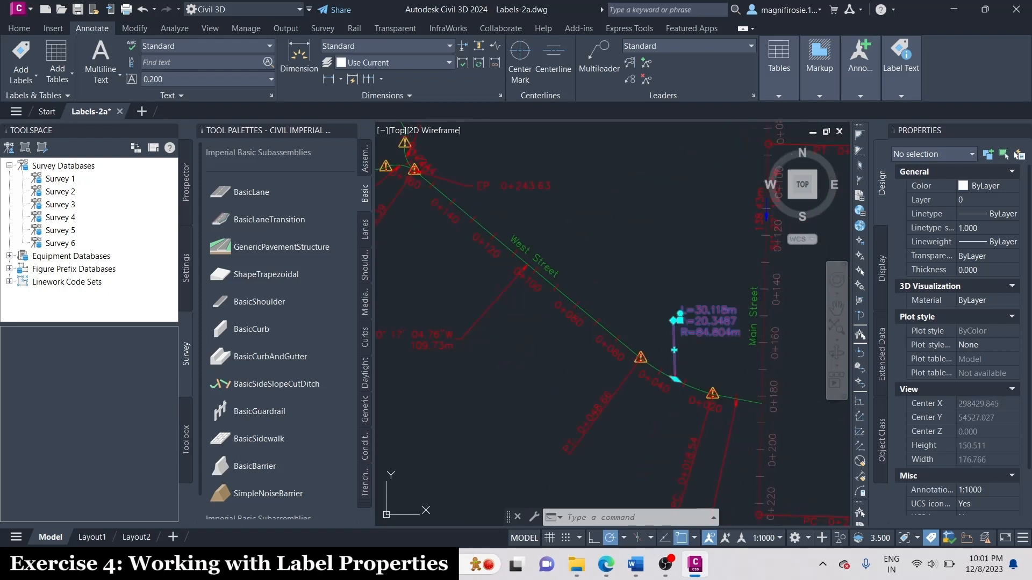
right_click(709, 323)
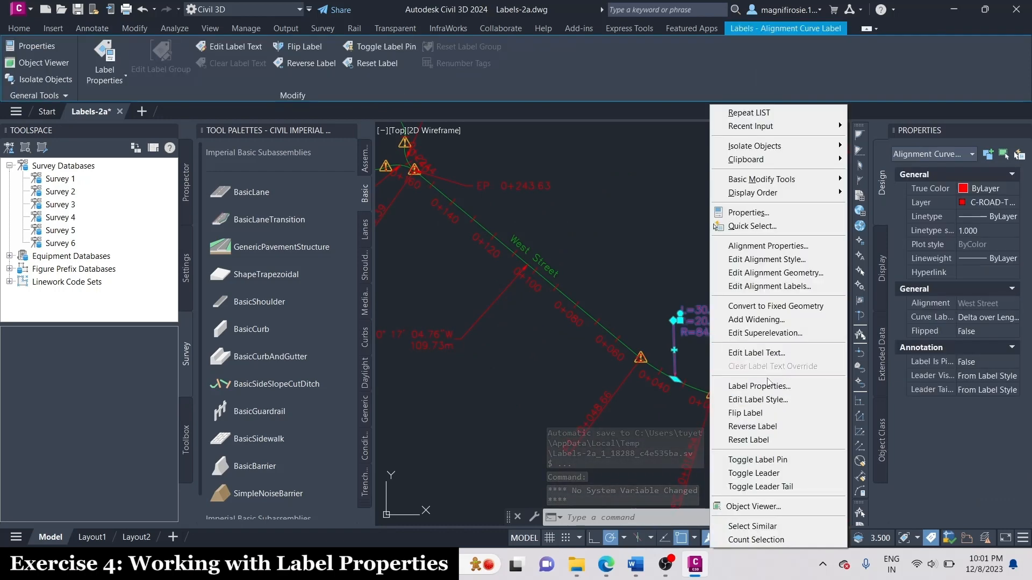
left_click(785, 212)
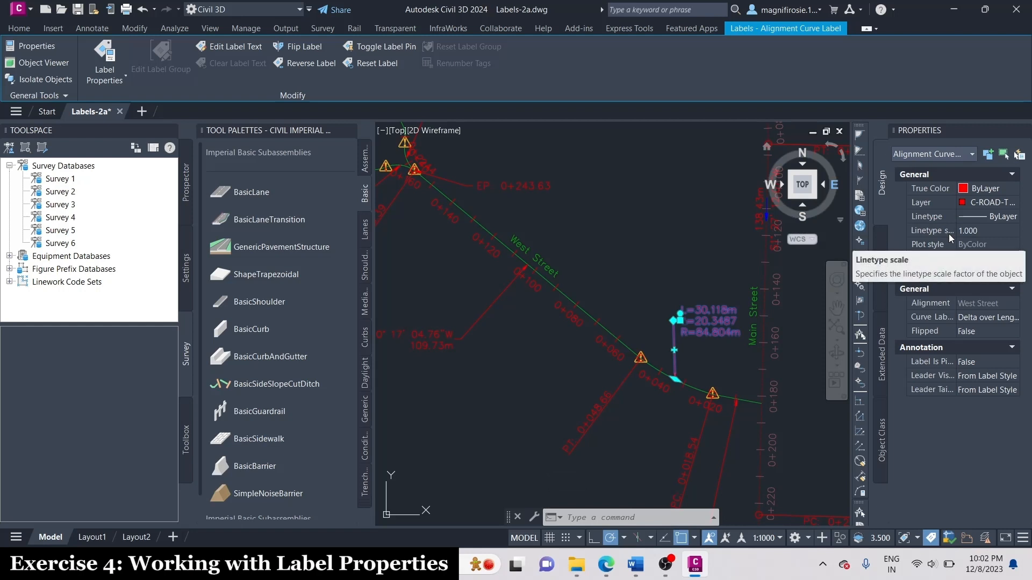
left_click(972, 318)
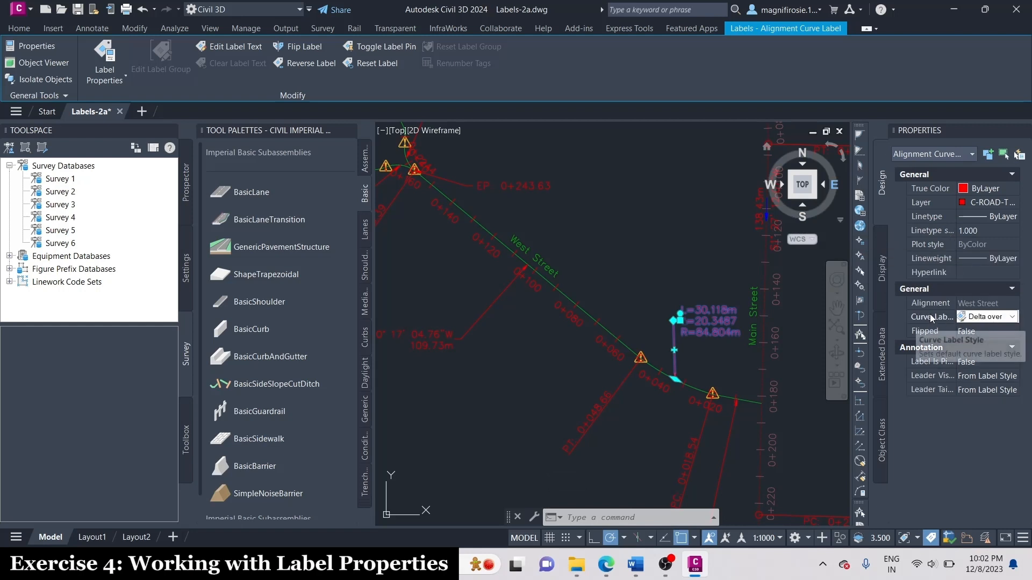
left_click(987, 321)
left_click(988, 354)
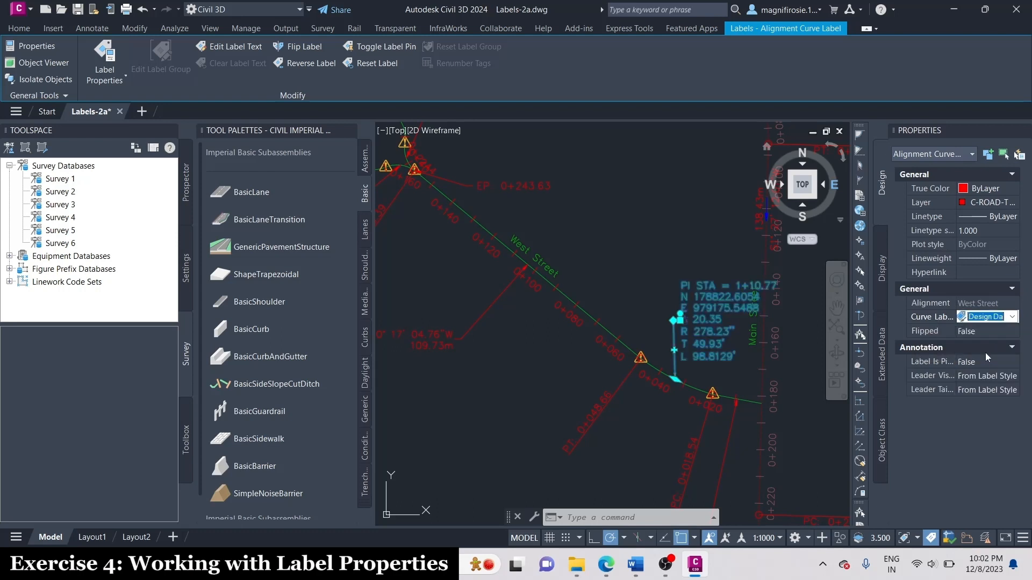
key("Escape")
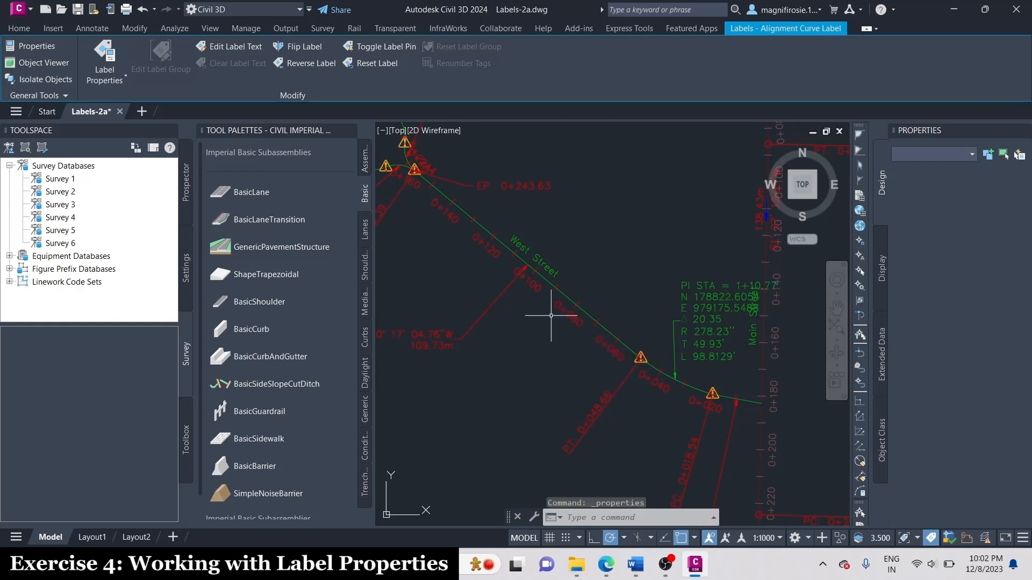
Move West Street's curve label northwest into the open area between West Street and Main Street.
left_click(714, 307)
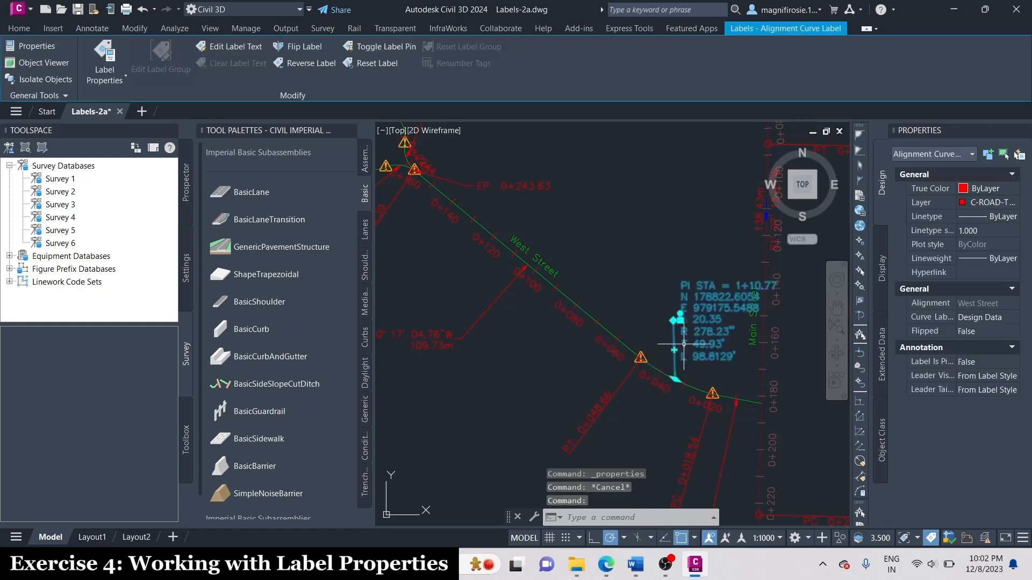
left_click(680, 320)
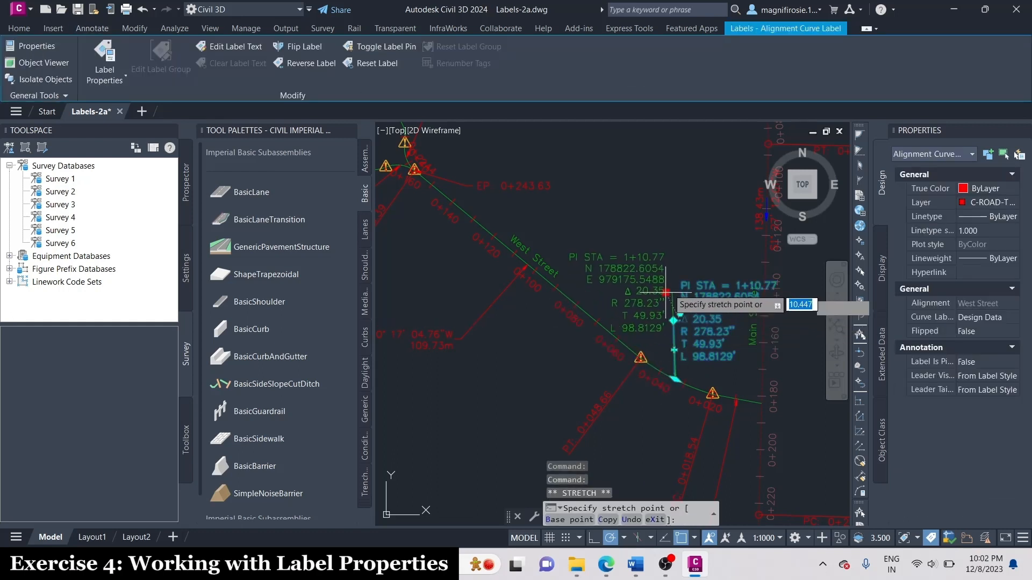
left_click(680, 251)
key("Escape")
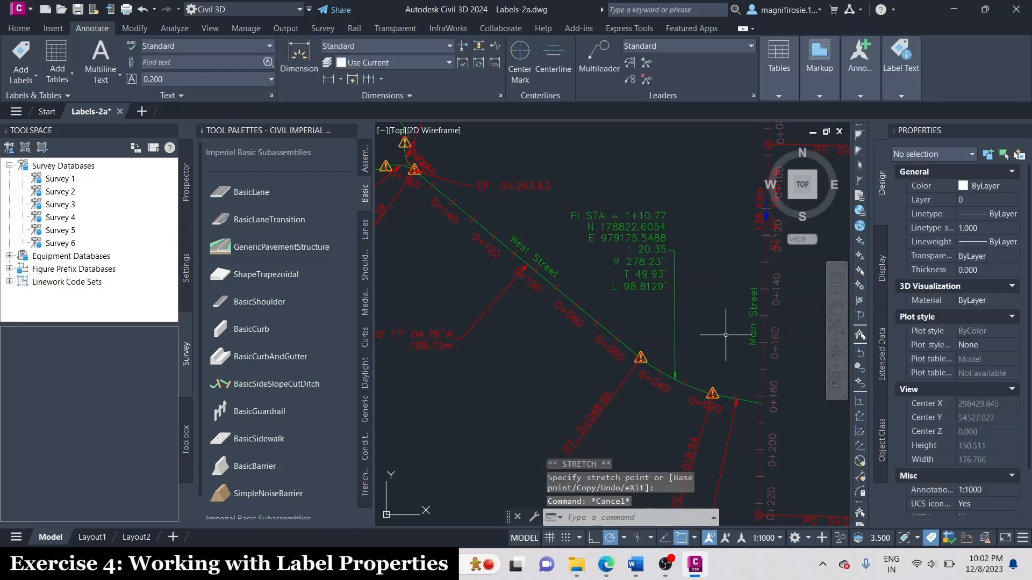
Select only the 0+040 station label on West Street to view its properties, and clear the selection.
left_click(654, 383)
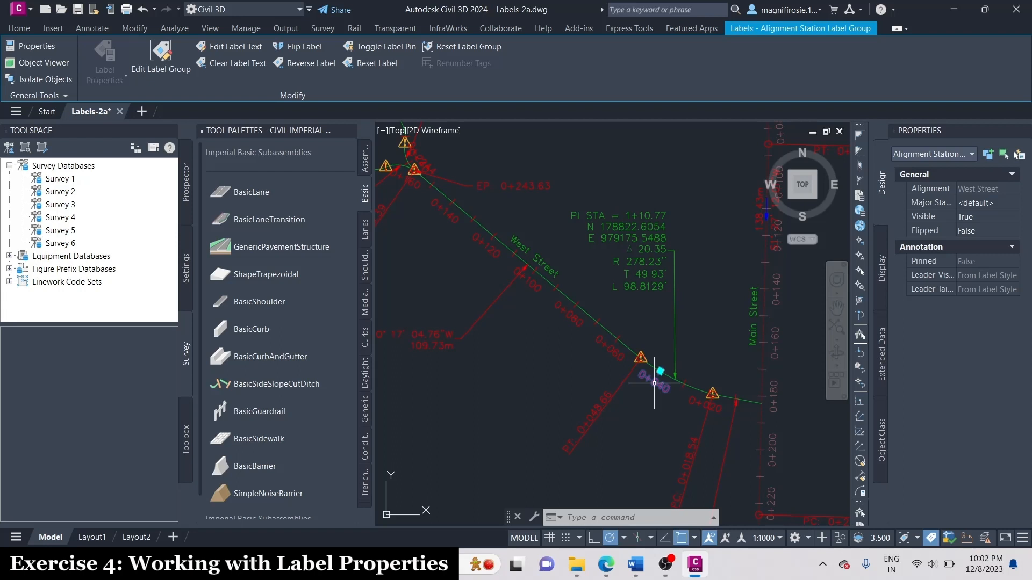
key("Escape")
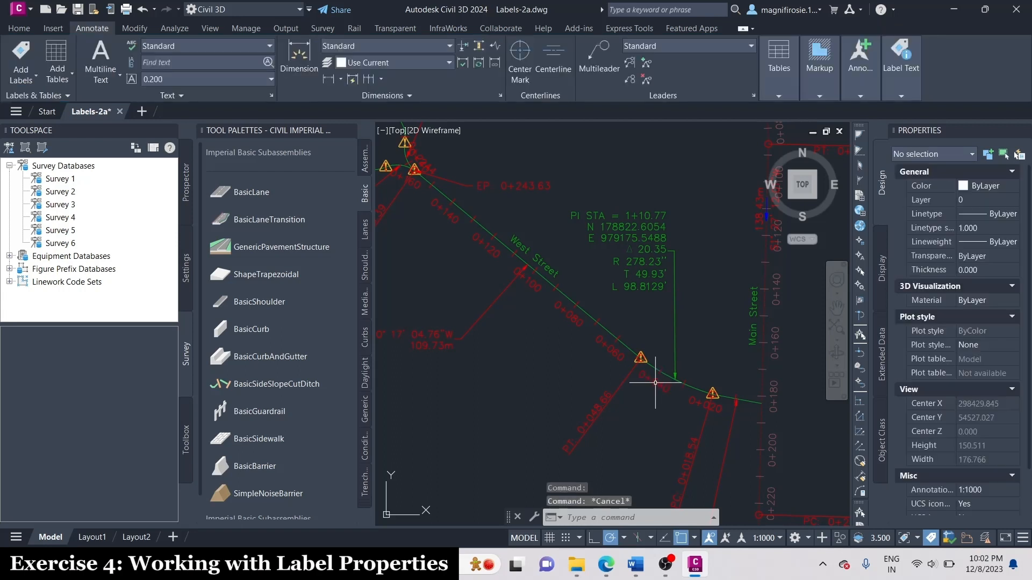
key("Escape")
key("Escape")
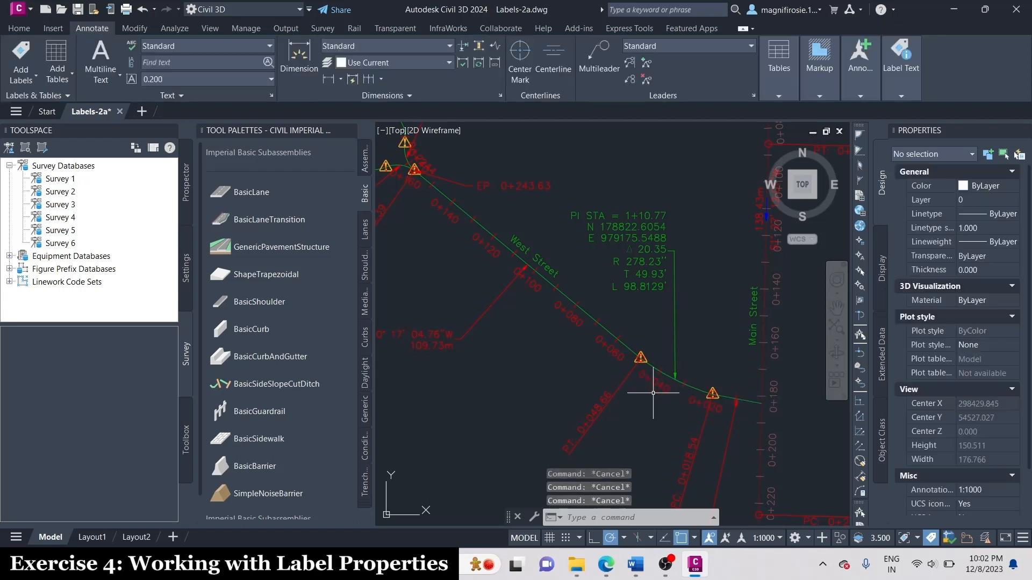
Set the major station label style of West Street's whole station label group to Perpendicular with Tick.
scroll(655, 371, "up", 5)
left_click(668, 346)
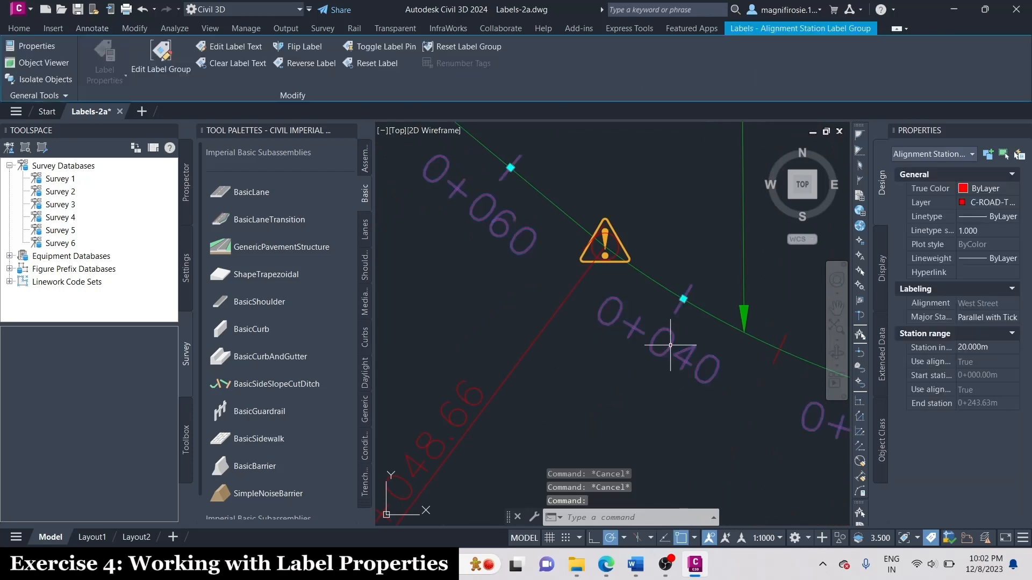
scroll(668, 346, "down", 5)
right_click(672, 349)
left_click(715, 143)
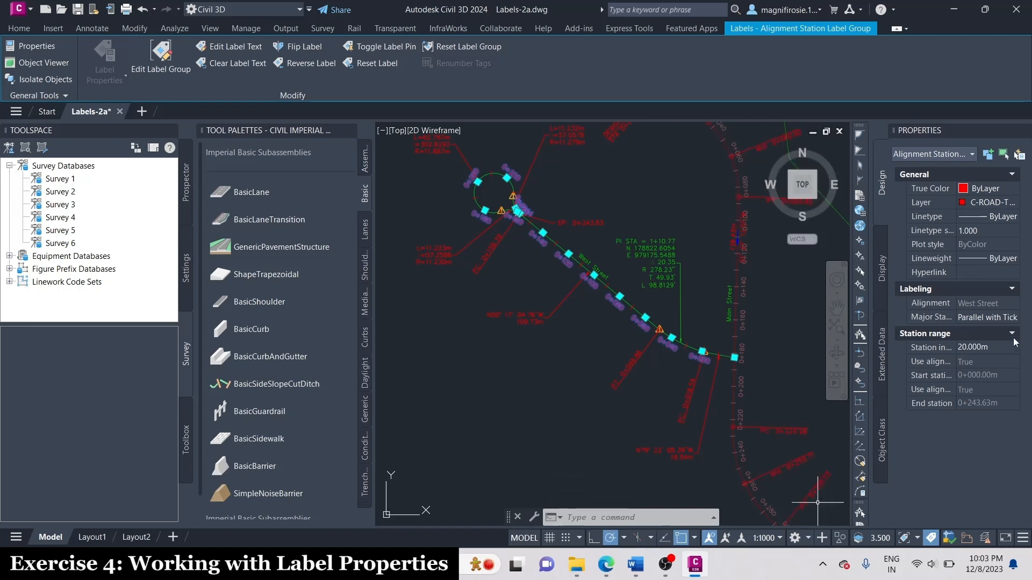
left_click(985, 317)
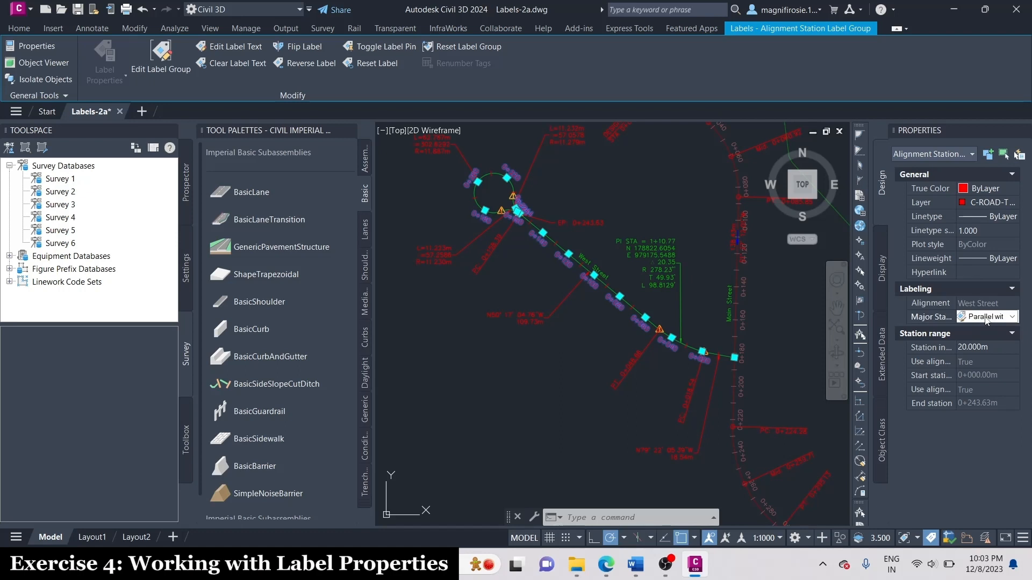
left_click(985, 317)
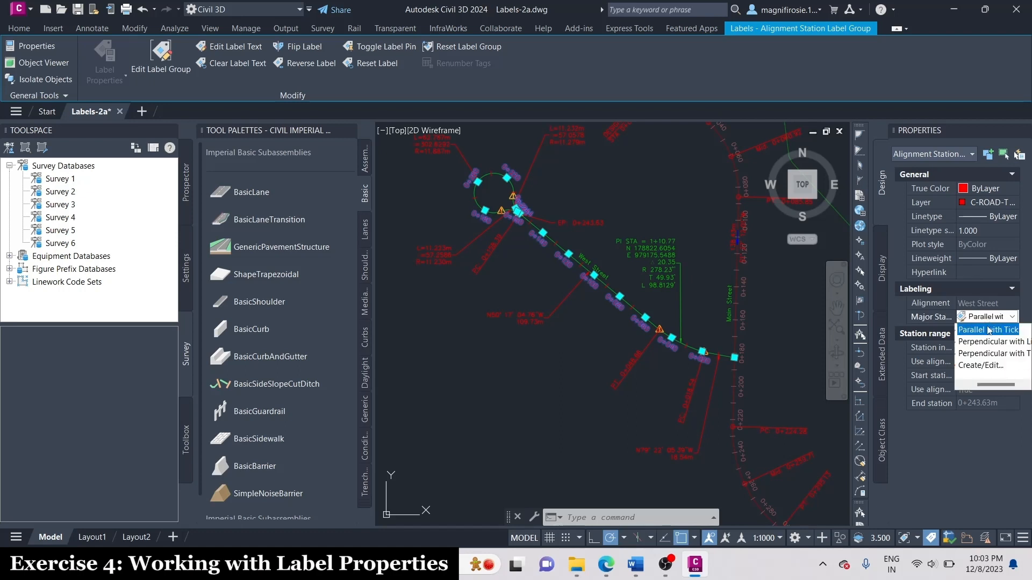
left_click(996, 354)
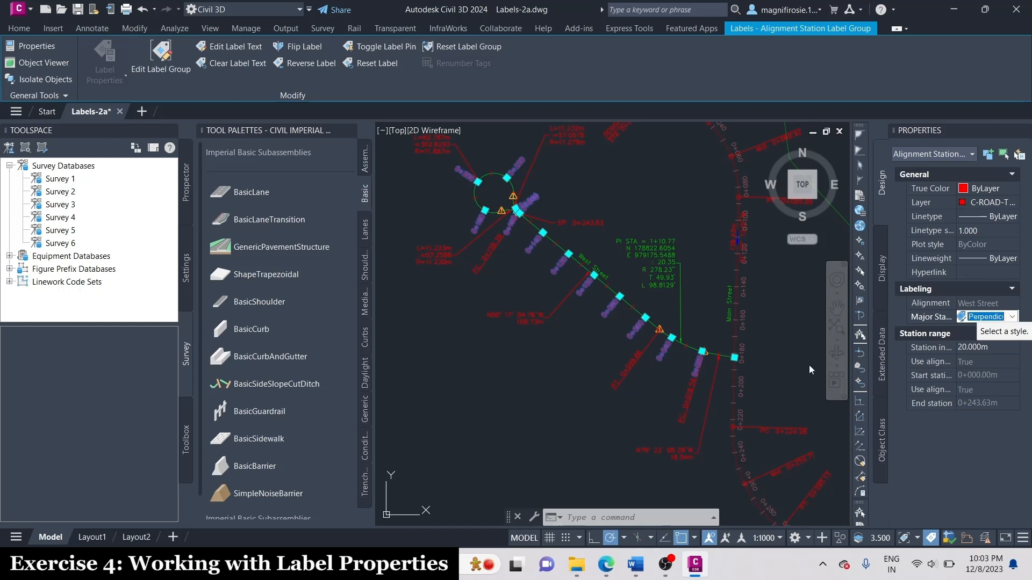
key("Escape")
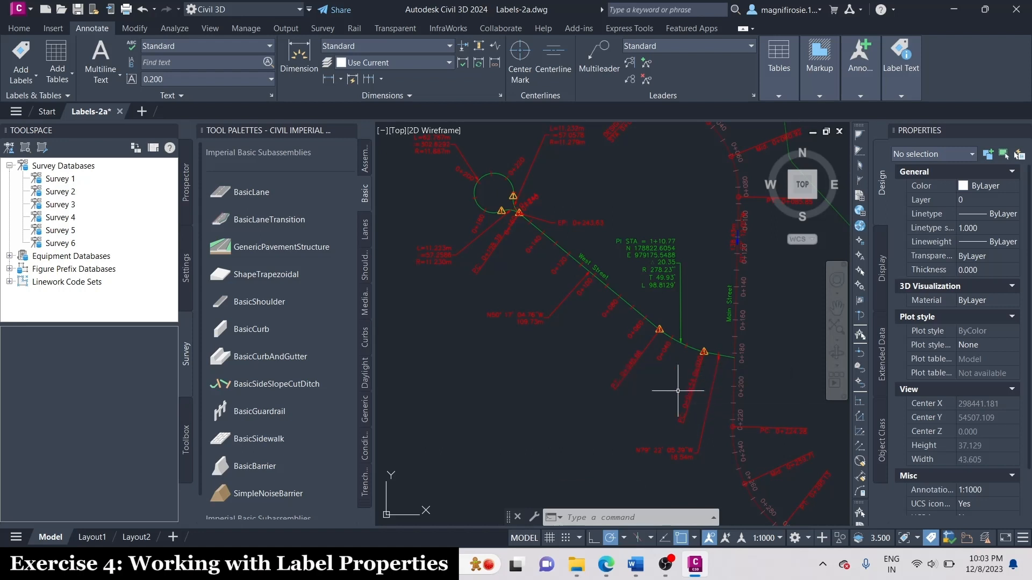
Flip only the PC 0+018.54 geometry point label to the other side of West Street by setting Flipped to True.
scroll(678, 391, "up", 4)
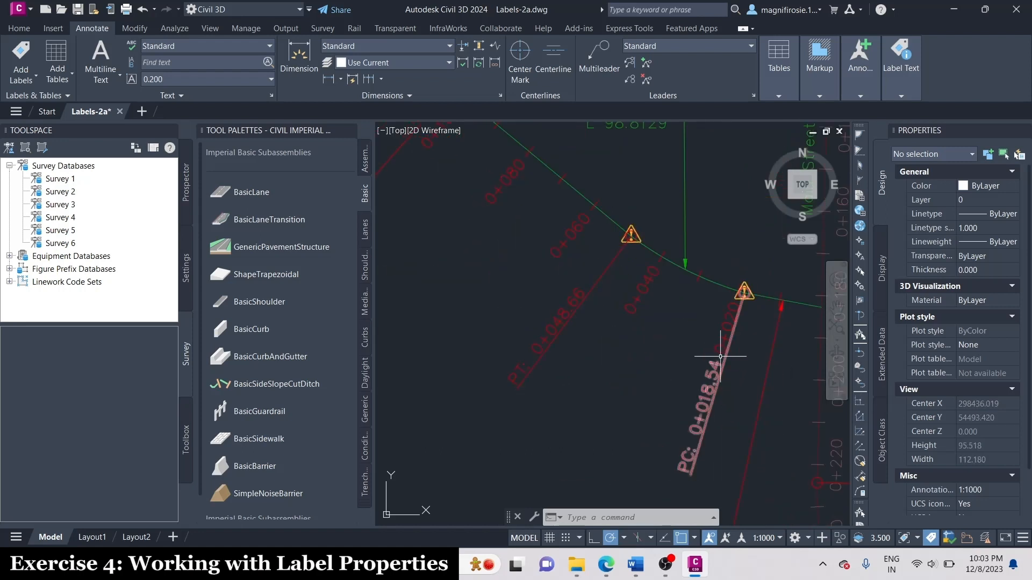
left_click(716, 381)
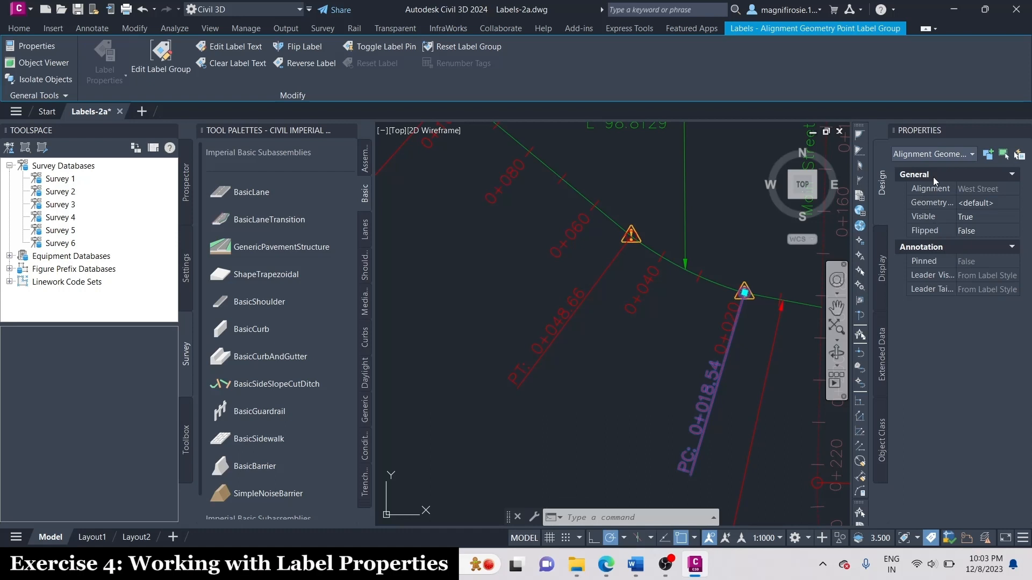
left_click(988, 234)
left_click(978, 253)
scroll(692, 393, "down", 2)
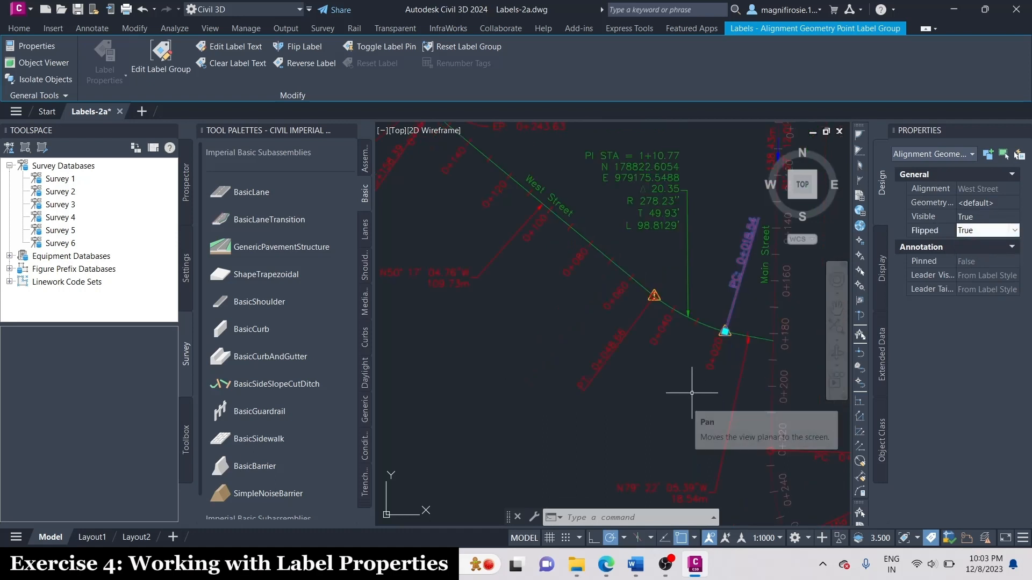